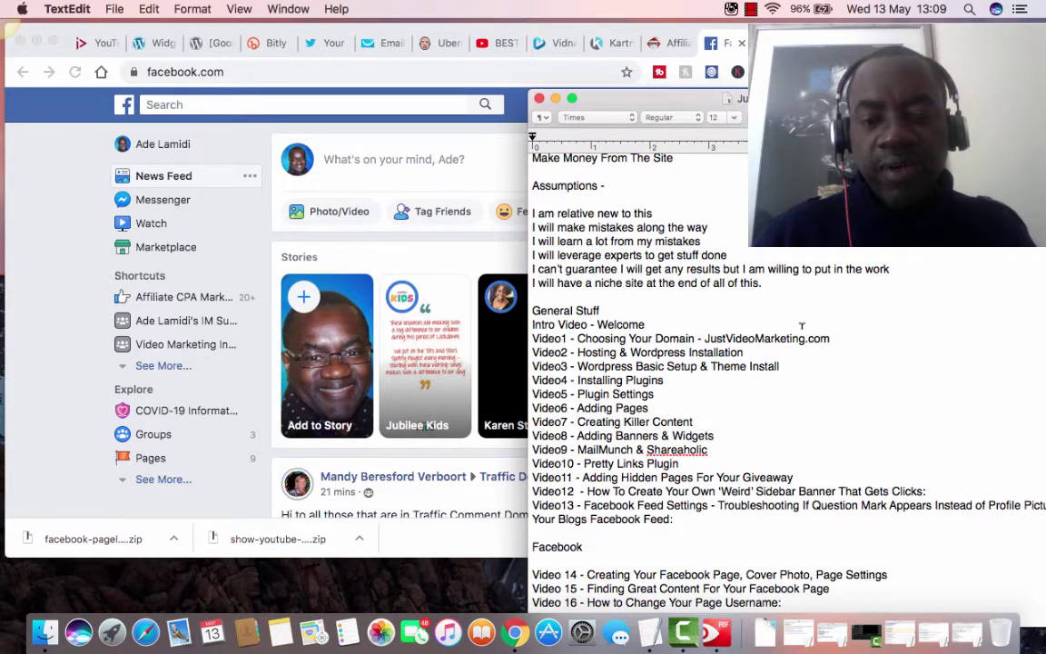
Highlight the Video7, Video8 and Video 14 lesson lines in the course outline.
{"action": "scroll", "coordinate": [732, 364], "scroll_direction": "down", "scroll_amount": 3}
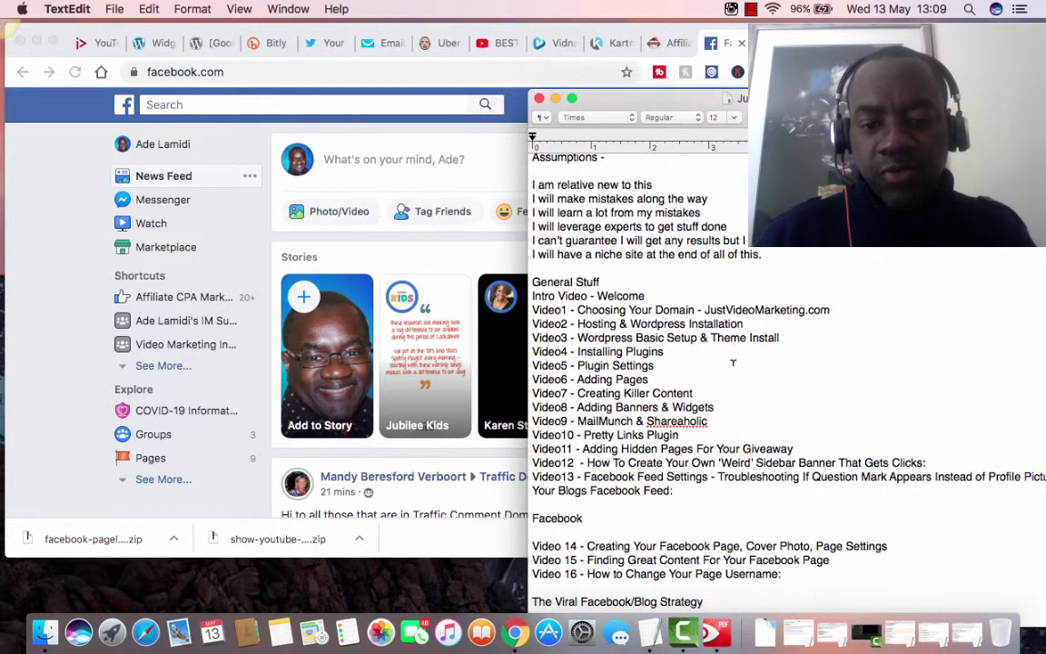
{"action": "left_click_drag", "start_coordinate": [692, 394], "coordinate": [532, 393]}
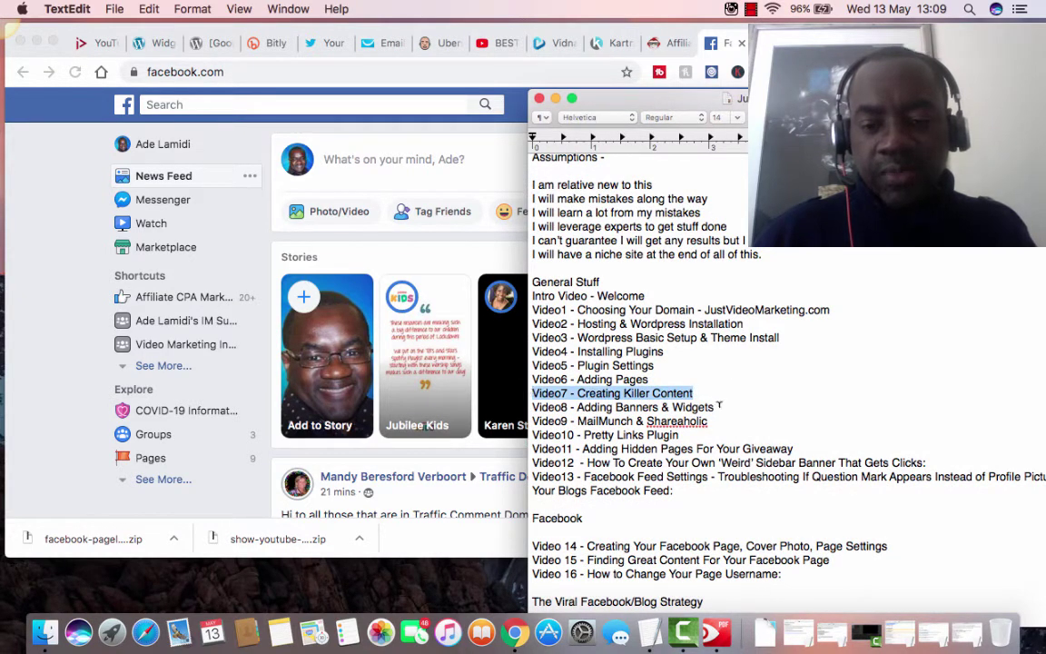
{"action": "left_click_drag", "start_coordinate": [715, 407], "coordinate": [534, 400]}
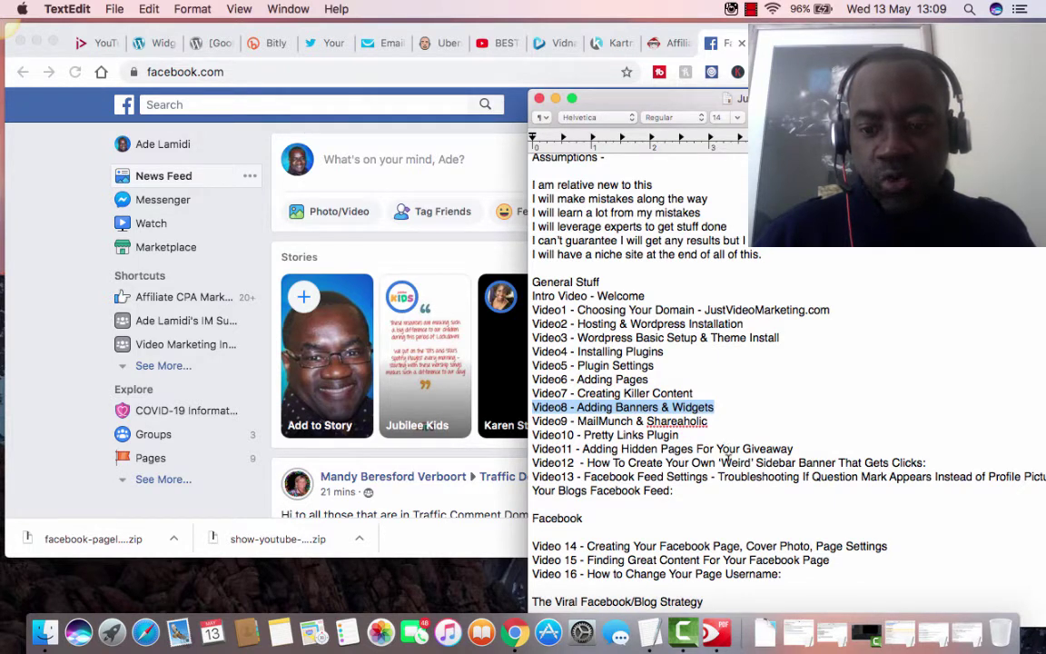
{"action": "scroll", "coordinate": [727, 460], "scroll_direction": "down", "scroll_amount": 3}
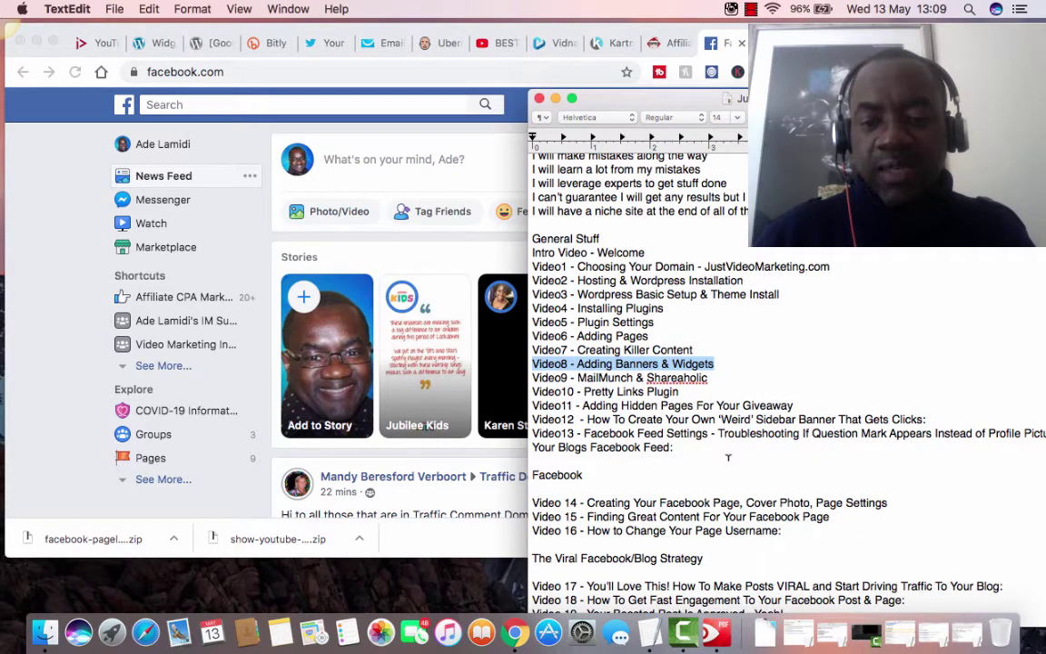
{"action": "left_click_drag", "start_coordinate": [888, 502], "coordinate": [547, 503]}
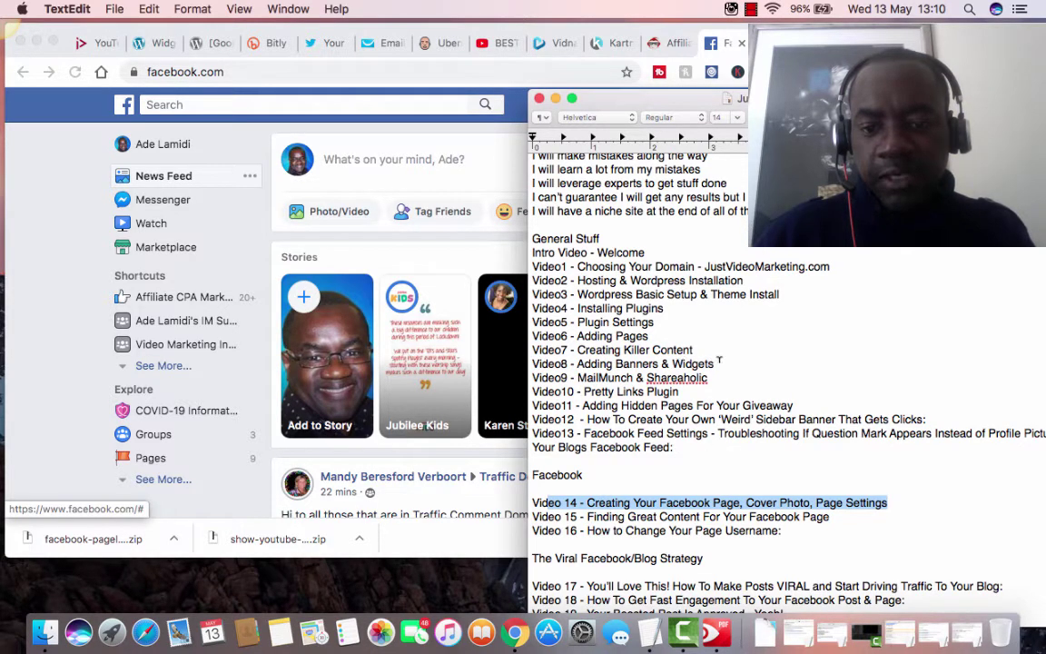
{"action": "left_click_drag", "start_coordinate": [598, 363], "coordinate": [538, 362]}
Highlight the Video 21 YouTube channel line and nudge the outline window left.
{"action": "scroll", "coordinate": [750, 446], "scroll_direction": "down", "scroll_amount": 3}
{"action": "scroll", "coordinate": [750, 446], "scroll_direction": "down", "scroll_amount": 3}
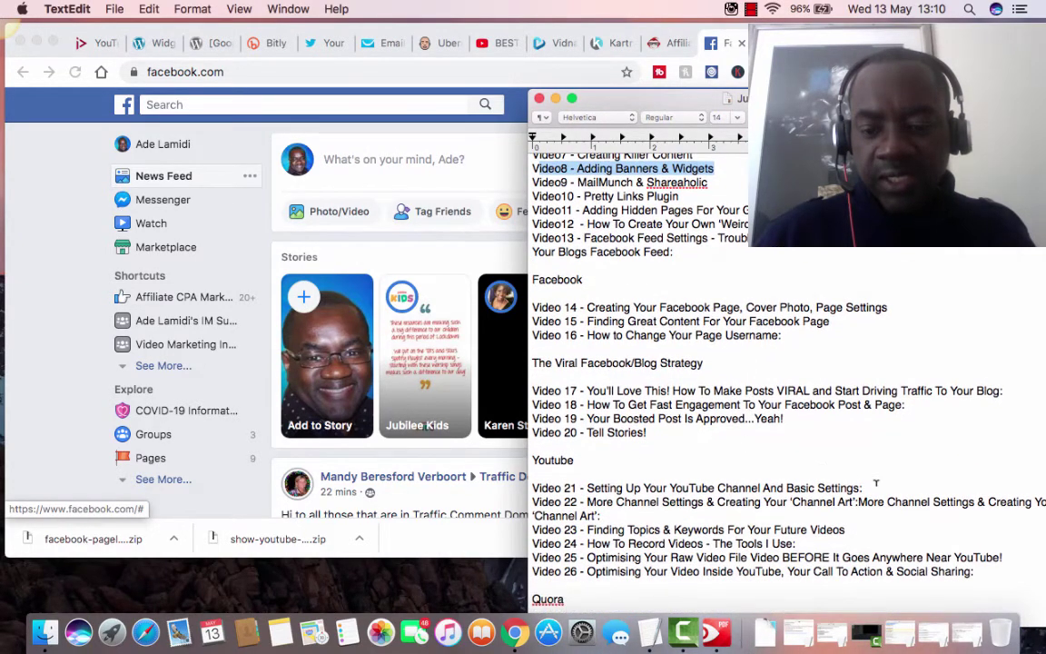
{"action": "left_click_drag", "start_coordinate": [876, 487], "coordinate": [533, 489]}
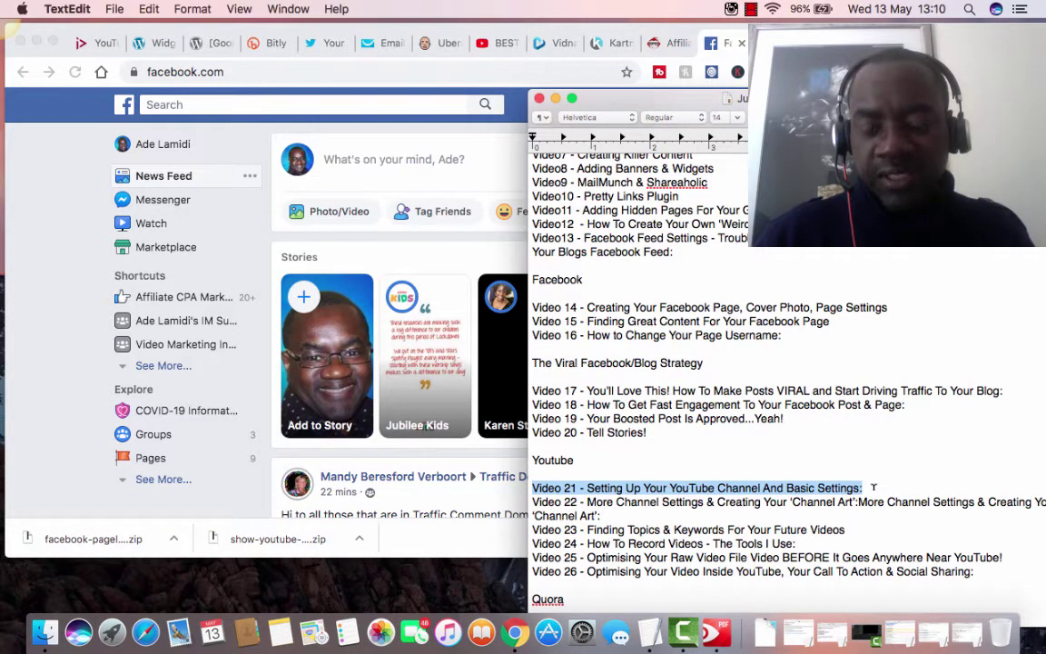
{"action": "scroll", "coordinate": [873, 487], "scroll_direction": "up", "scroll_amount": 5}
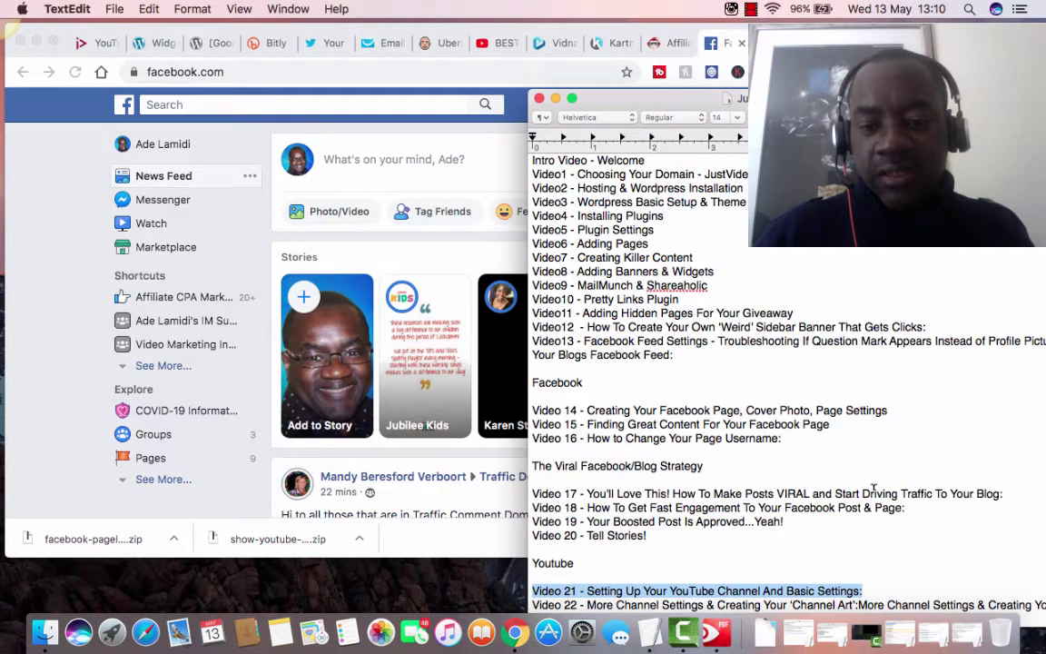
{"action": "scroll", "coordinate": [873, 488], "scroll_direction": "down", "scroll_amount": 4}
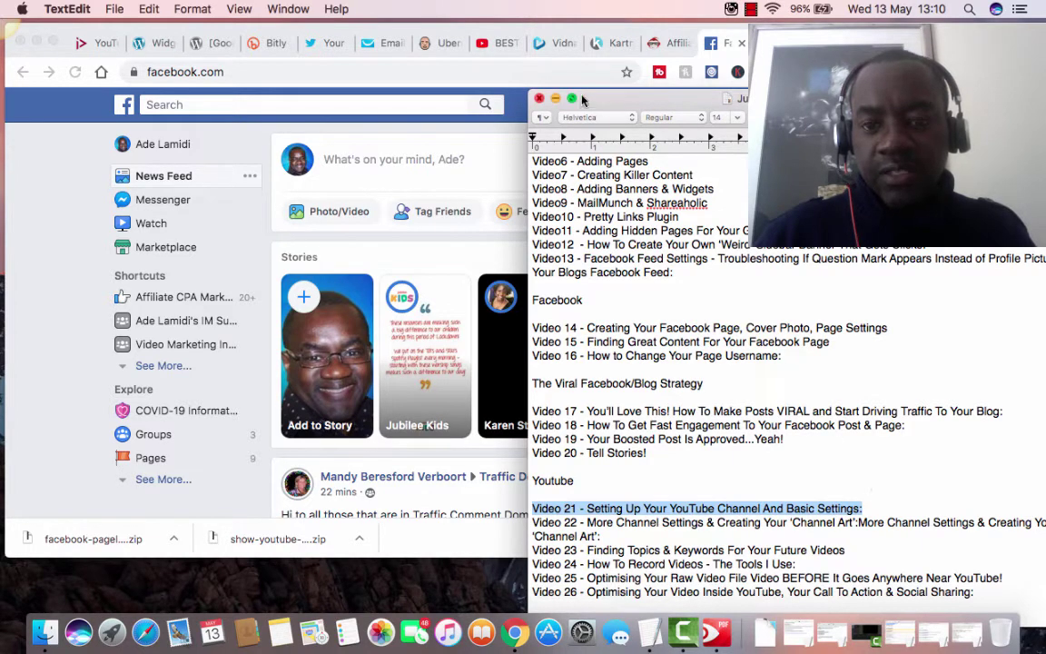
{"action": "left_click_drag", "start_coordinate": [620, 107], "coordinate": [626, 132]}
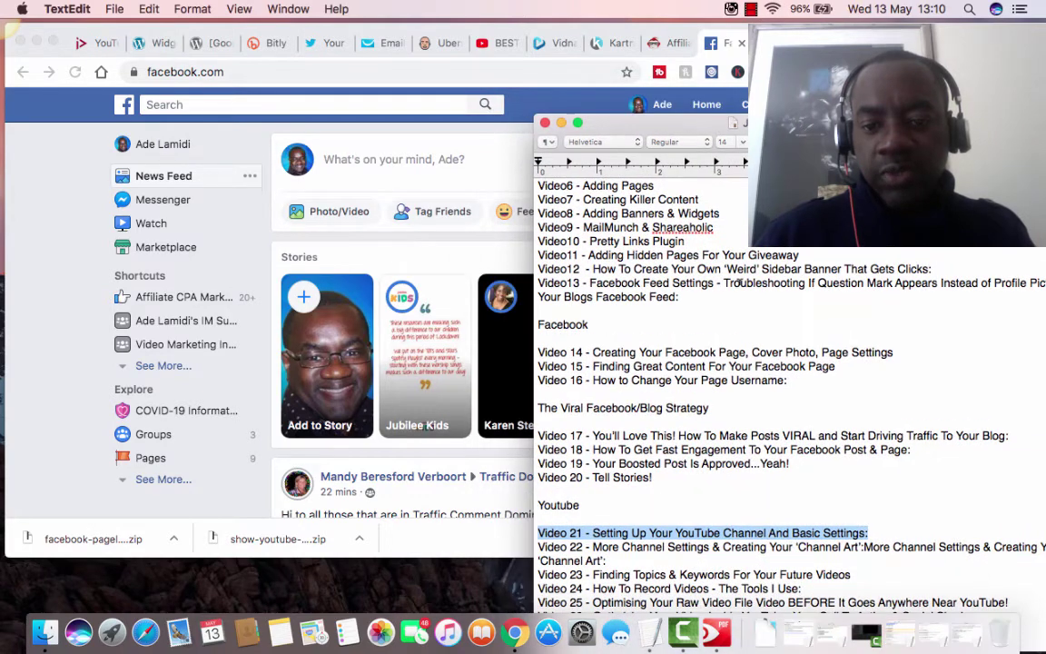
{"action": "scroll", "coordinate": [742, 282], "scroll_direction": "up", "scroll_amount": 5}
{"action": "scroll", "coordinate": [742, 282], "scroll_direction": "down", "scroll_amount": 4}
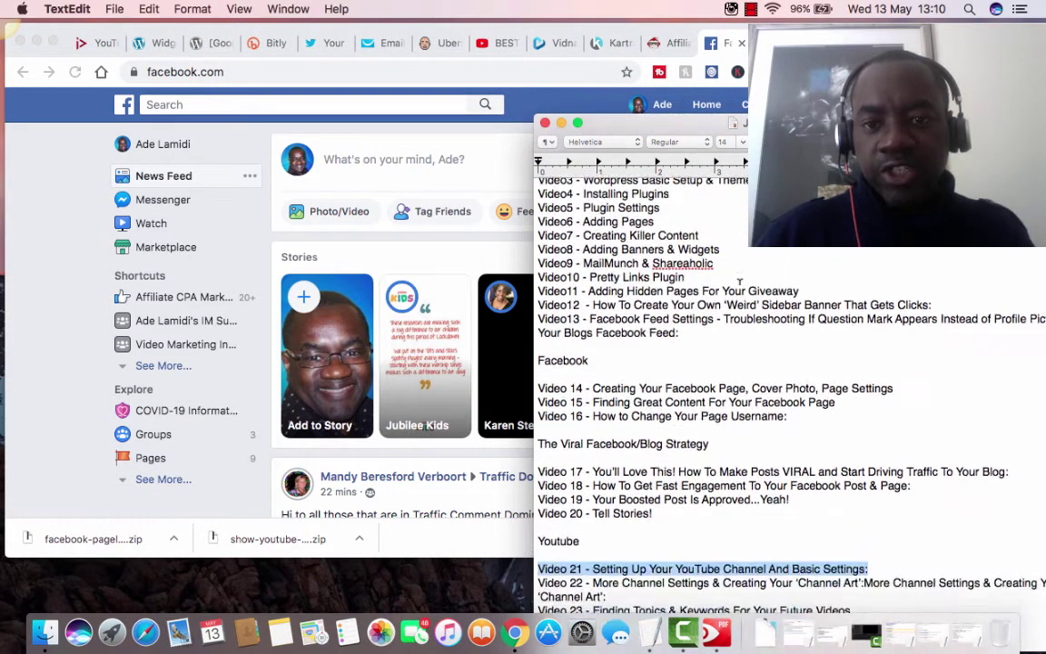
{"action": "scroll", "coordinate": [742, 282], "scroll_direction": "up", "scroll_amount": 3}
Switch to Facebook in Chrome and choose Create > Page.
{"action": "left_click", "coordinate": [490, 158]}
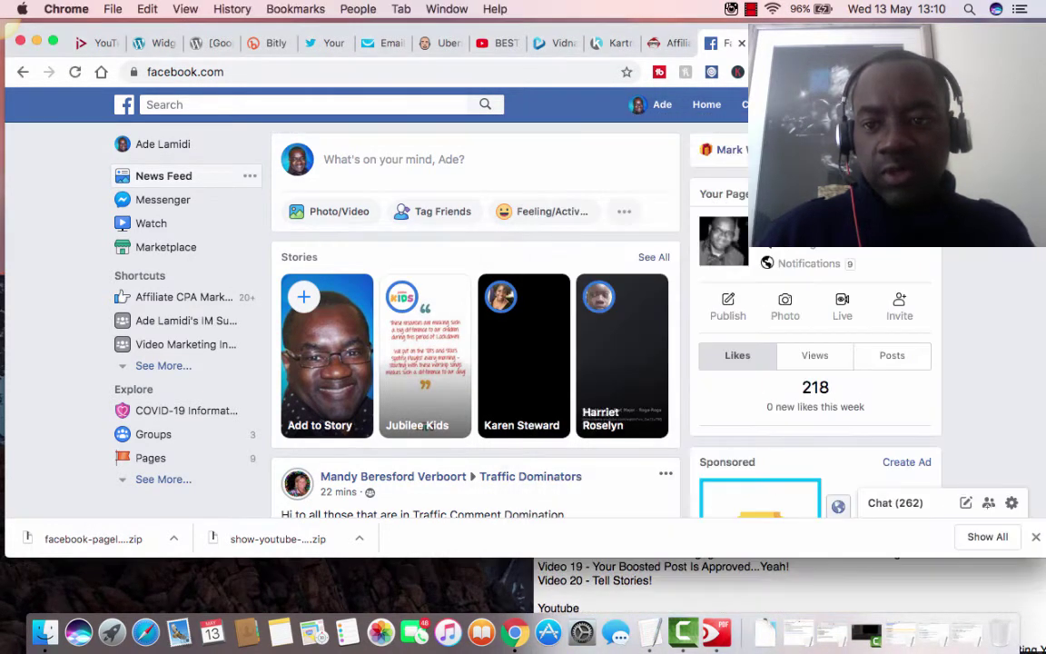
{"action": "left_click", "coordinate": [925, 105]}
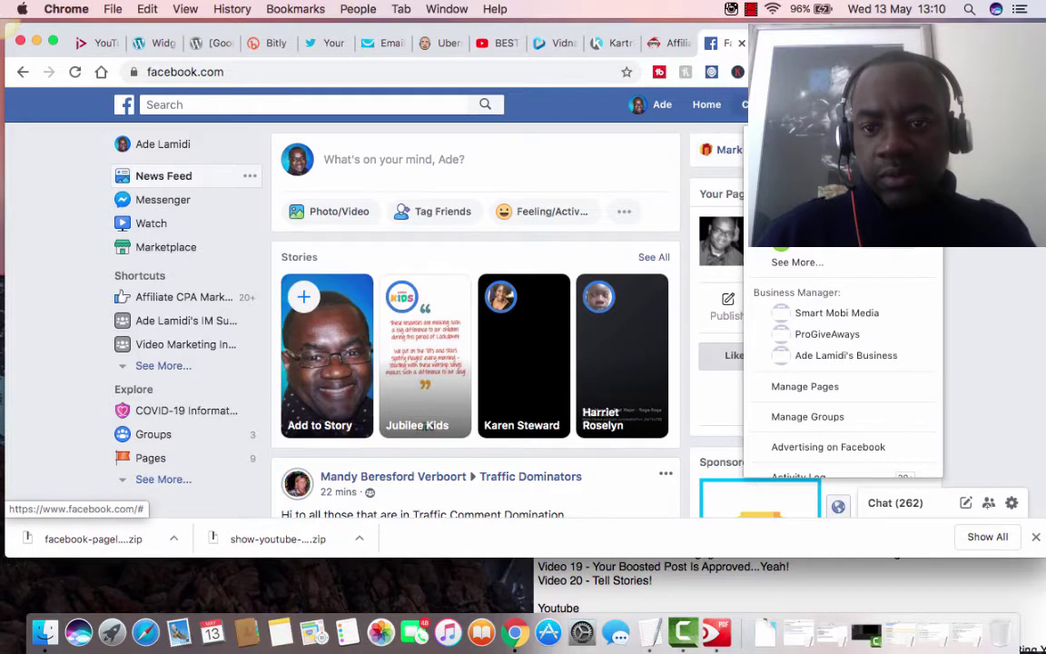
{"action": "left_click", "coordinate": [758, 105]}
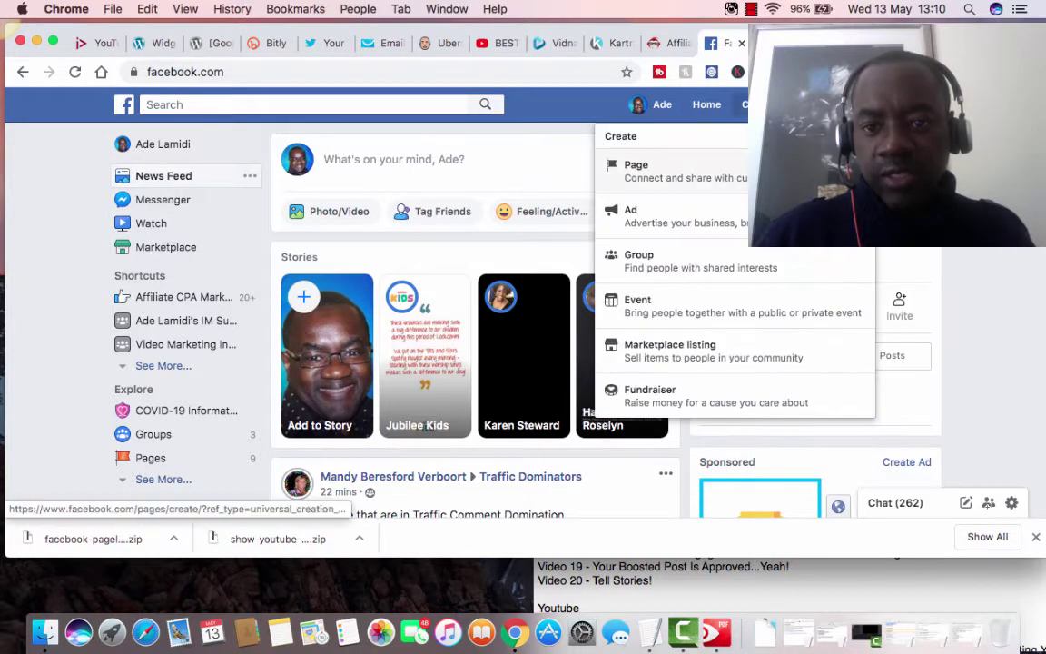
{"action": "left_click", "coordinate": [653, 168]}
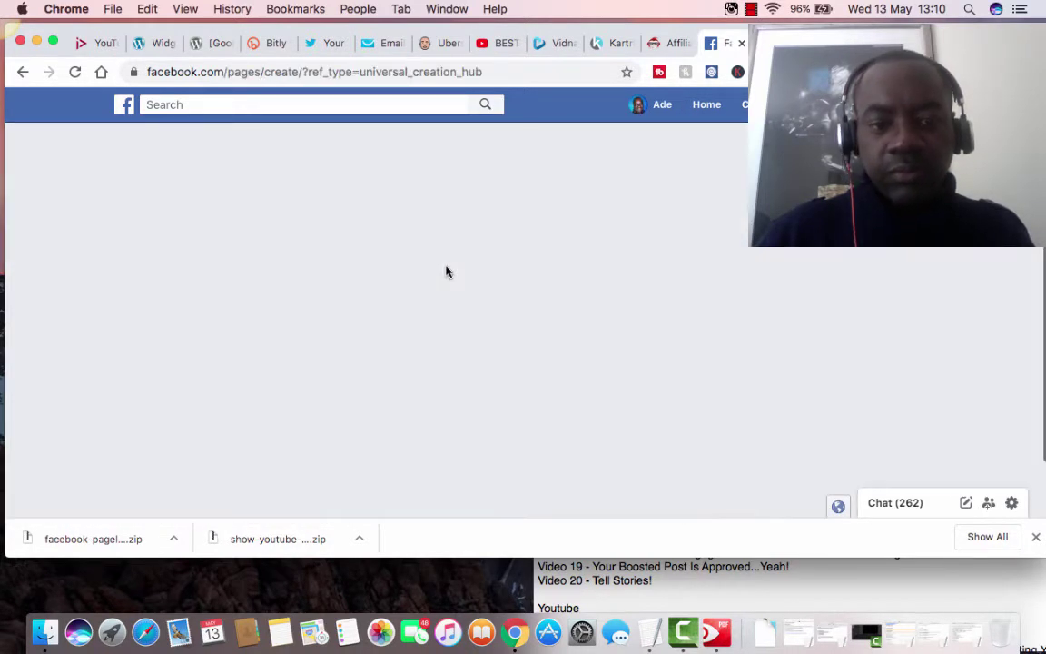
{"action": "scroll", "coordinate": [446, 271], "scroll_direction": "down", "scroll_amount": 3}
{"action": "scroll", "coordinate": [446, 271], "scroll_direction": "up", "scroll_amount": 3}
{"action": "scroll", "coordinate": [340, 282], "scroll_direction": "down", "scroll_amount": 2}
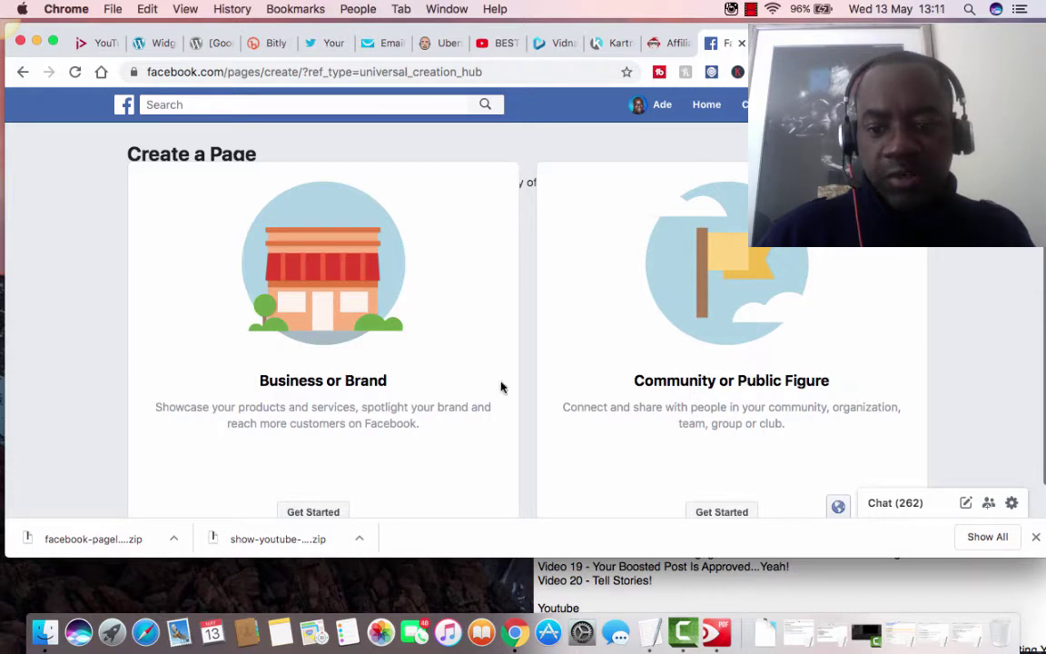
{"action": "scroll", "coordinate": [413, 385], "scroll_direction": "down", "scroll_amount": 2}
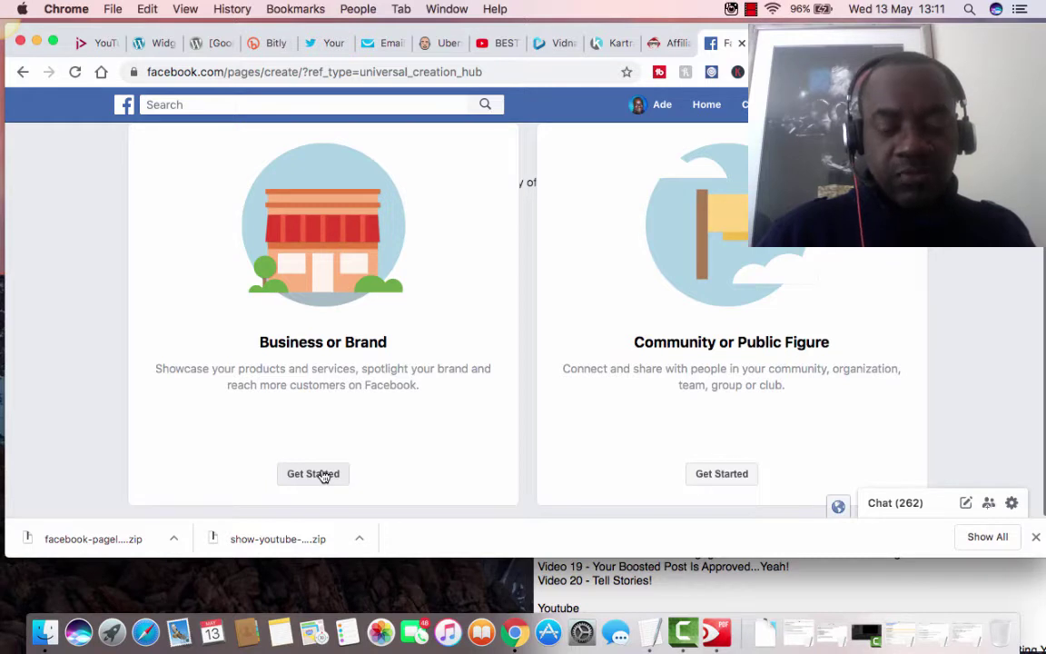
Create a Business or Brand page named 'Just Video Marketing' with the Website category.
{"action": "left_click", "coordinate": [317, 474]}
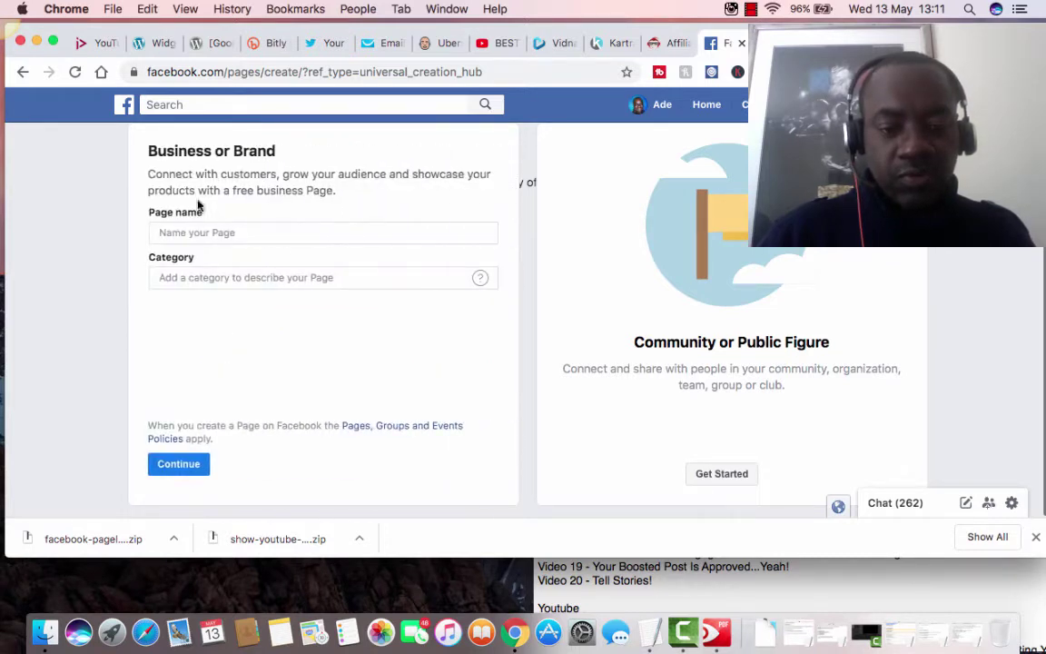
{"action": "left_click", "coordinate": [209, 234]}
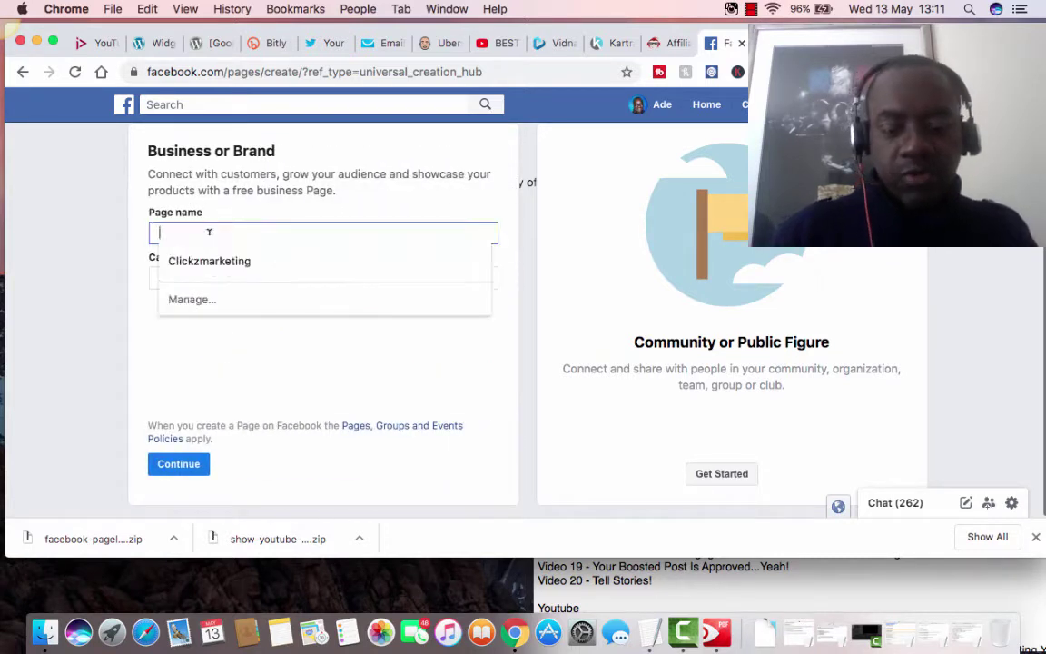
{"action": "type", "text": "Just Video"}
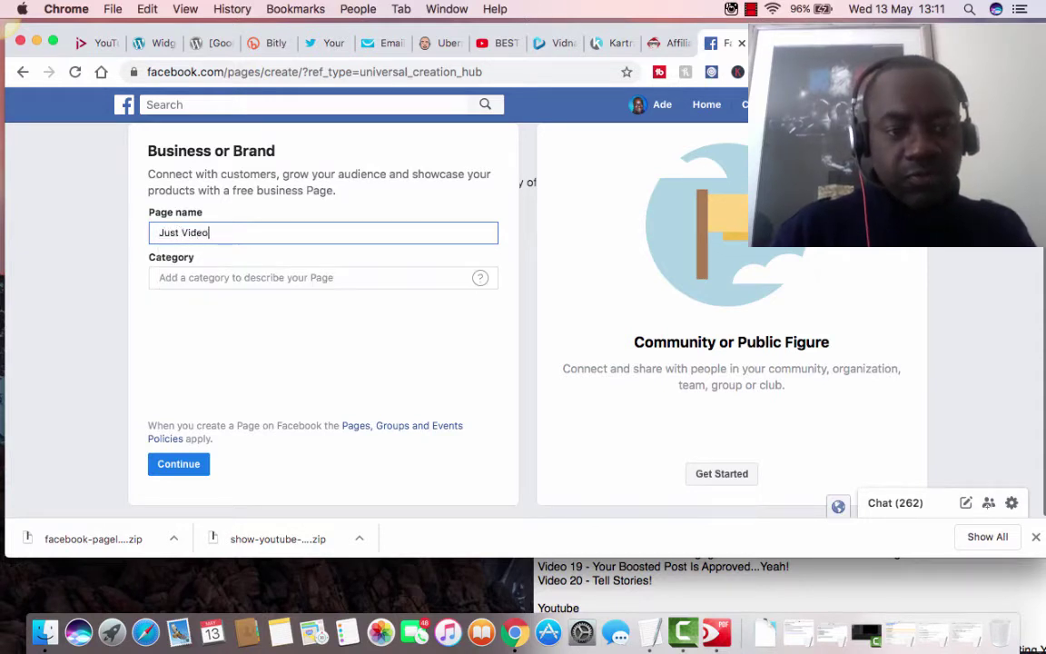
{"action": "type", "text": " Marketing"}
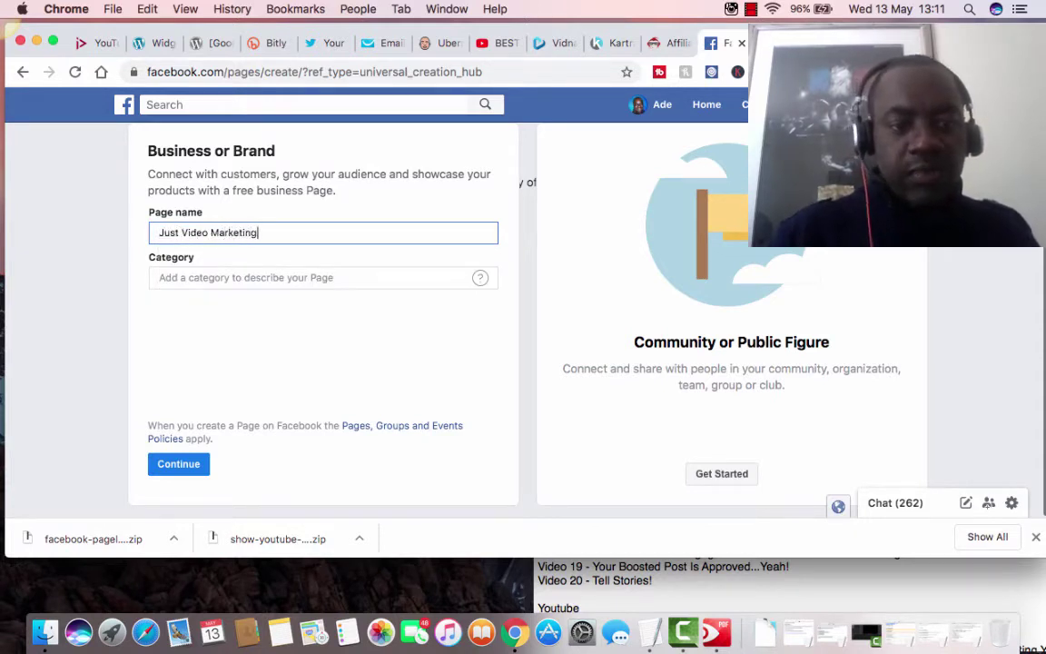
{"action": "left_click", "coordinate": [237, 276]}
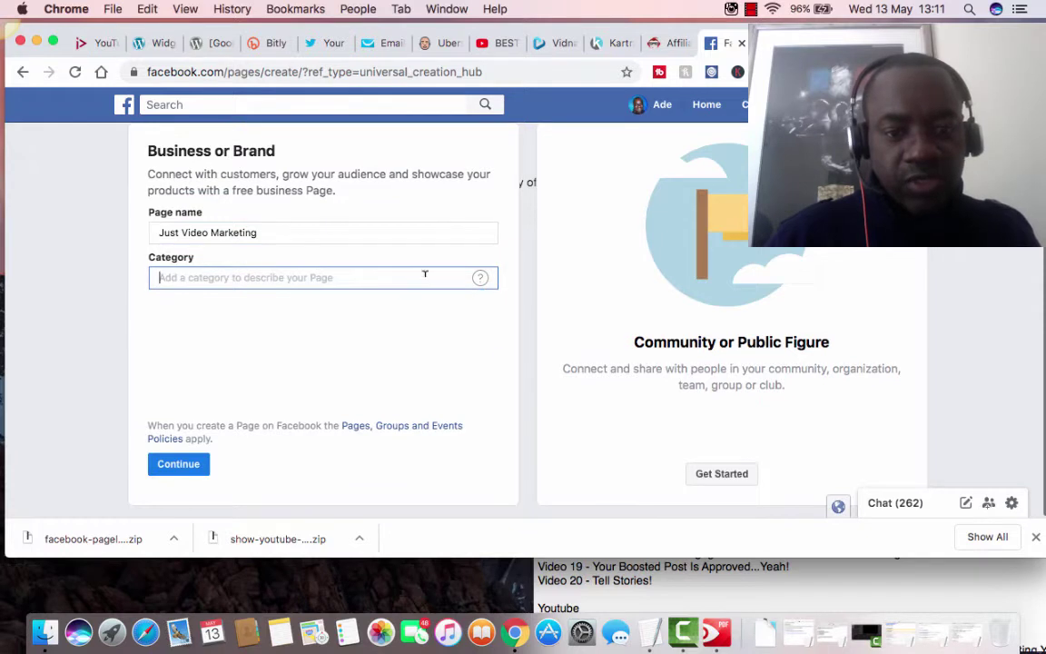
{"action": "type", "text": "w"}
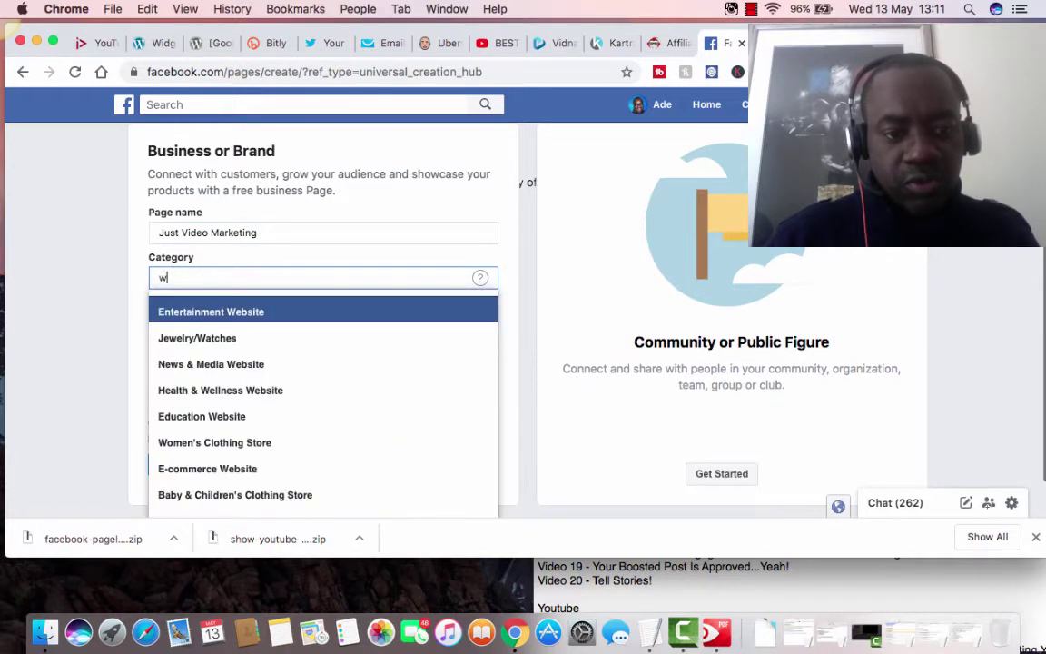
{"action": "type", "text": "eb"}
{"action": "left_click", "coordinate": [206, 317]}
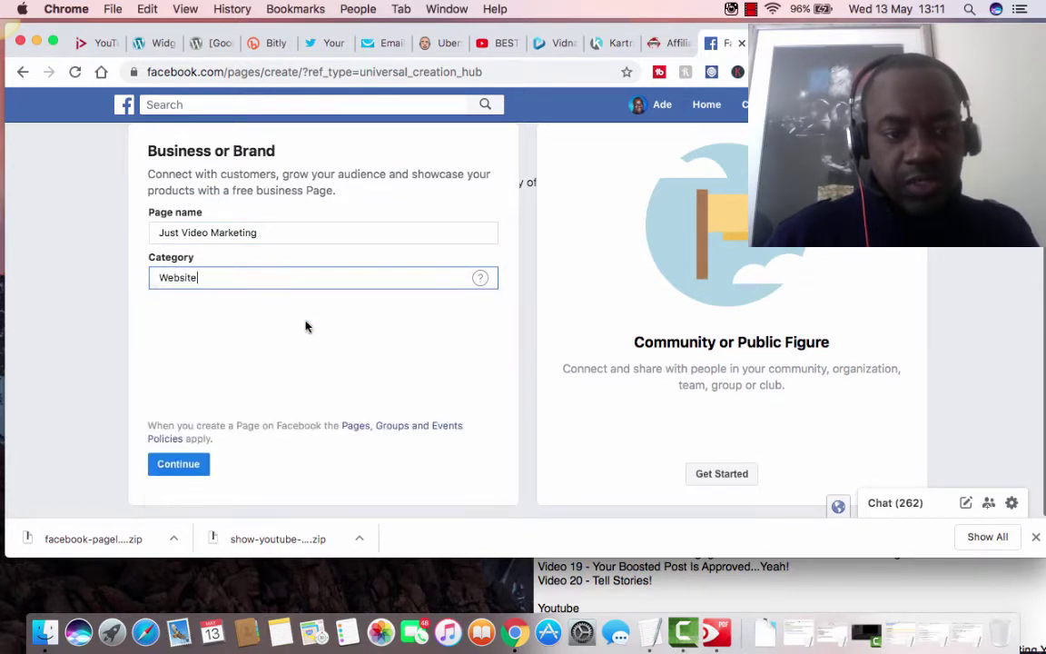
{"action": "left_click", "coordinate": [187, 466]}
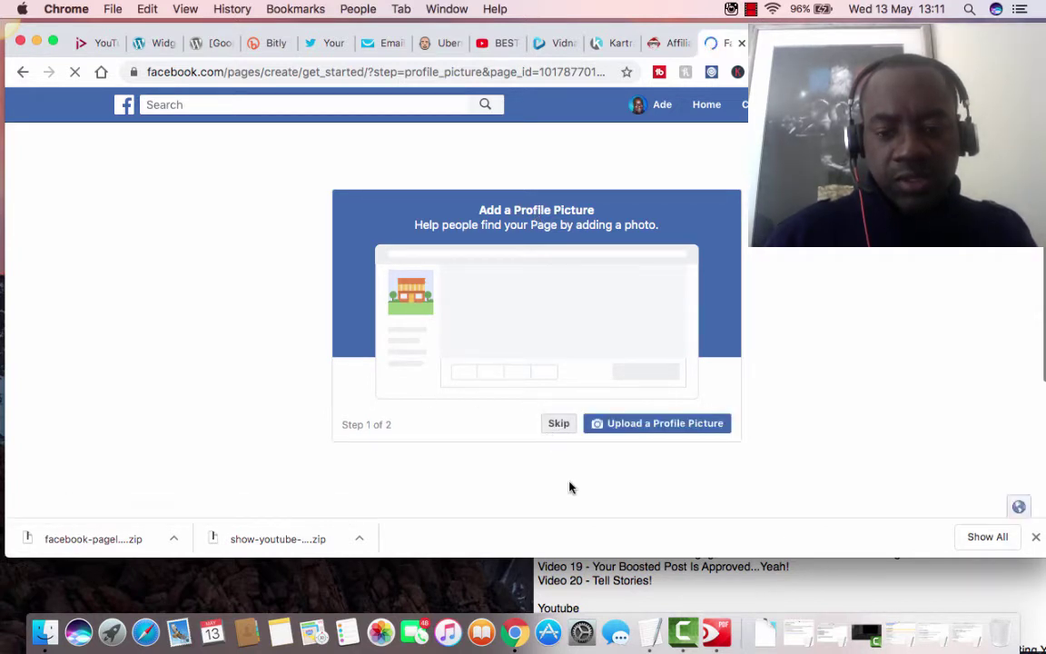
Skip the profile picture and cover photo, then make the browser full screen.
{"action": "left_click", "coordinate": [558, 425]}
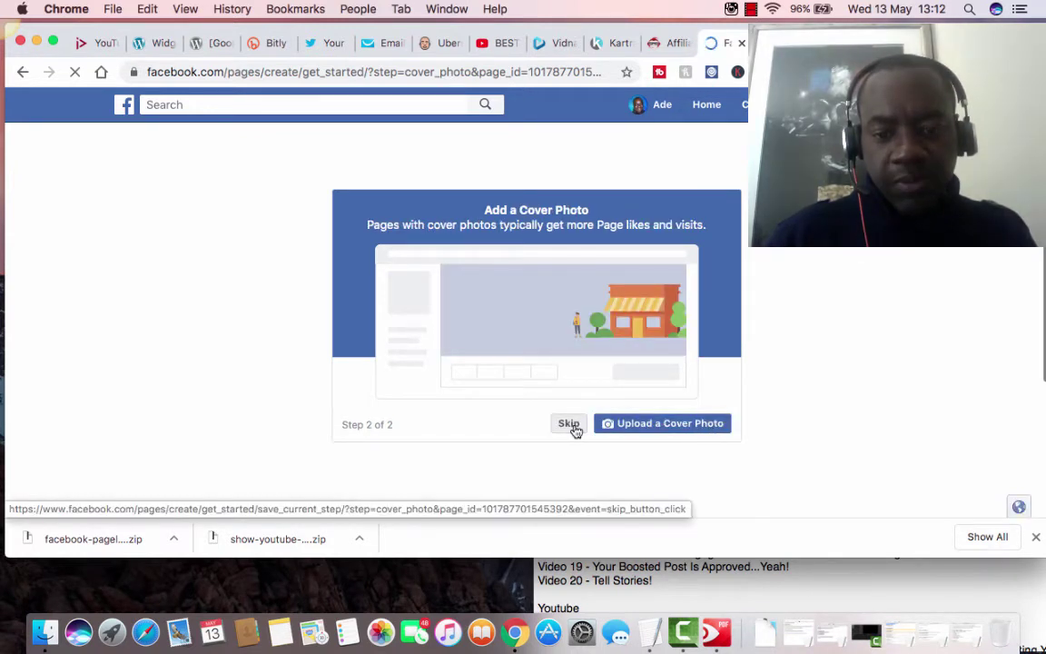
{"action": "left_click", "coordinate": [572, 426]}
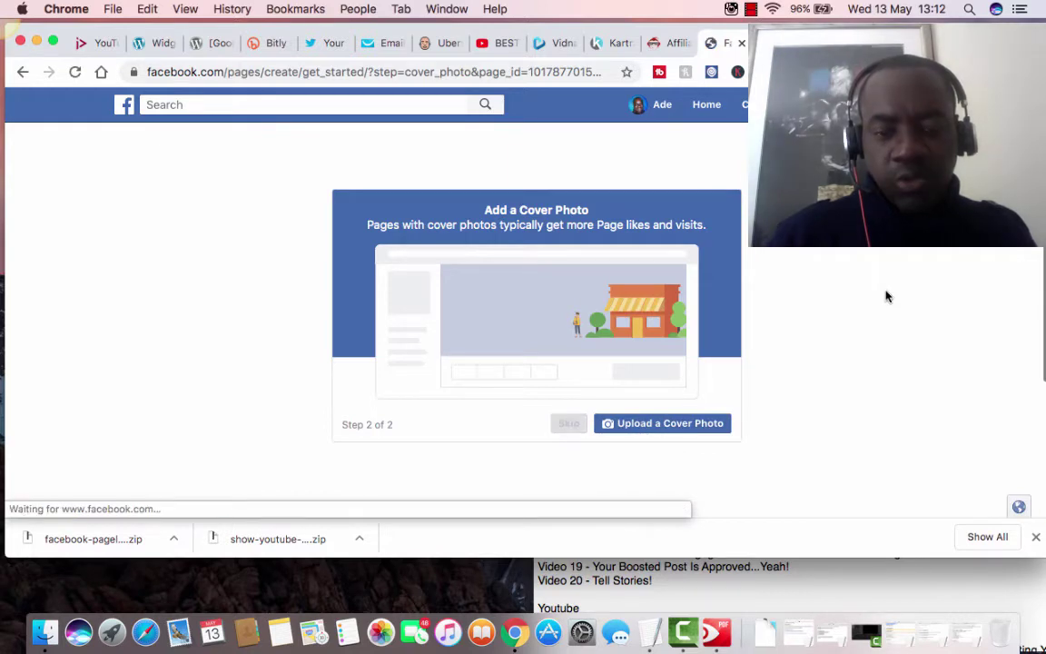
{"action": "left_click", "coordinate": [53, 42]}
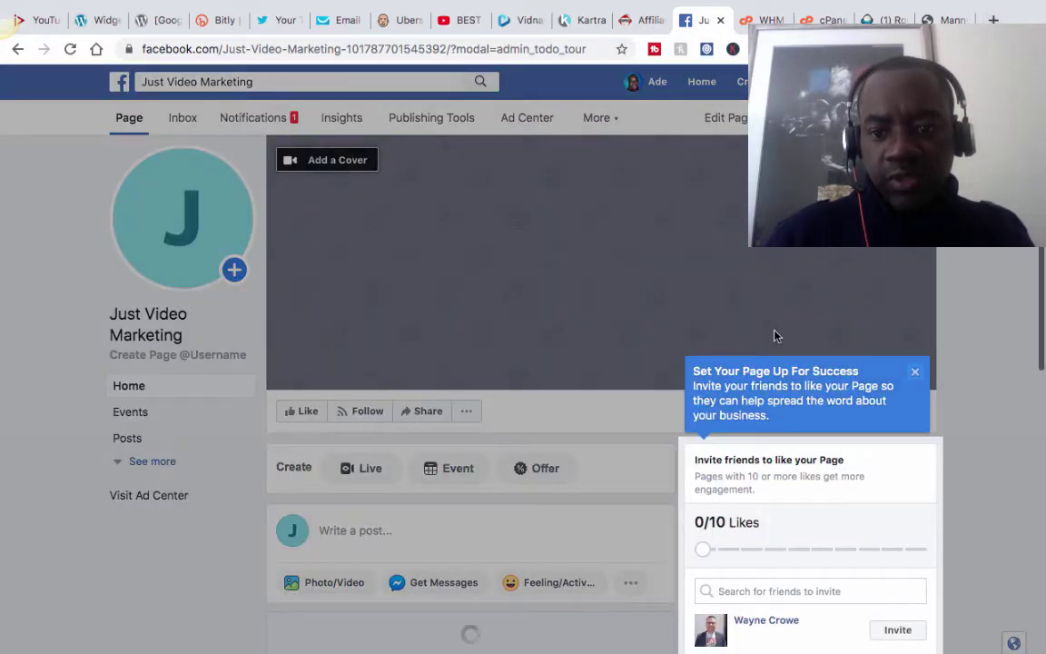
Dismiss the setup tip and open the page's Page Info settings.
{"action": "left_click", "coordinate": [917, 378]}
{"action": "scroll", "coordinate": [912, 374], "scroll_direction": "down", "scroll_amount": 3}
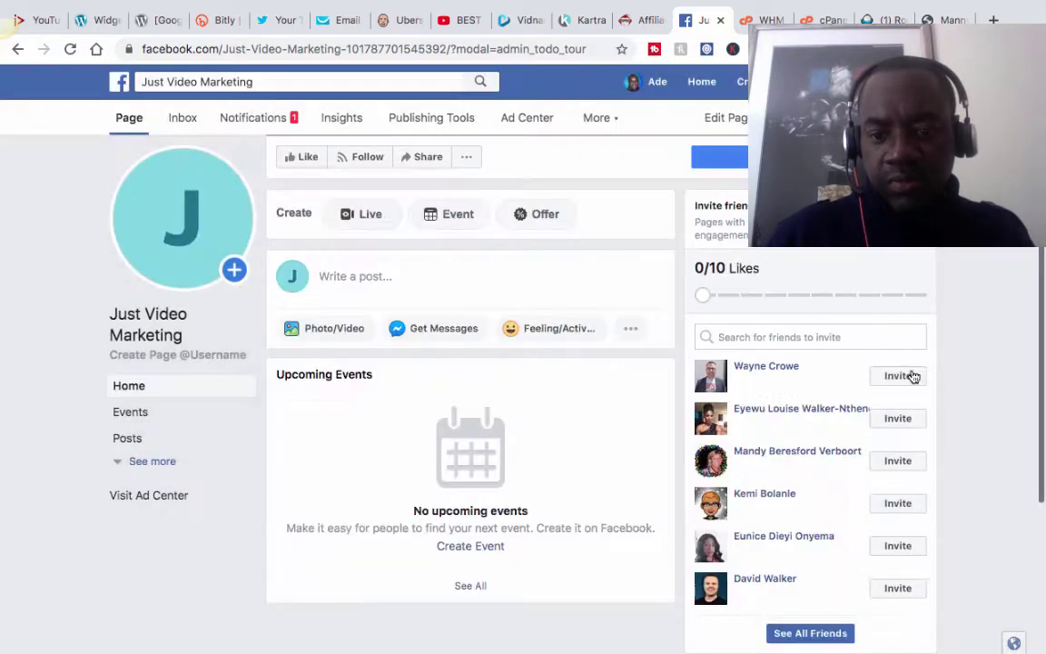
{"action": "scroll", "coordinate": [521, 265], "scroll_direction": "up", "scroll_amount": 5}
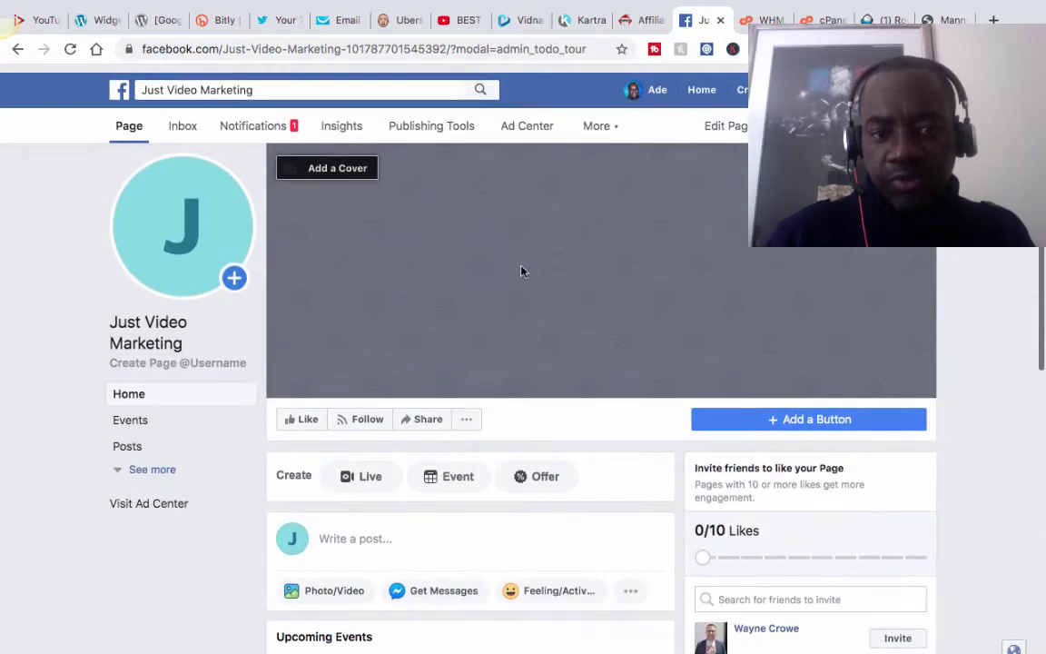
{"action": "scroll", "coordinate": [521, 270], "scroll_direction": "up", "scroll_amount": 1}
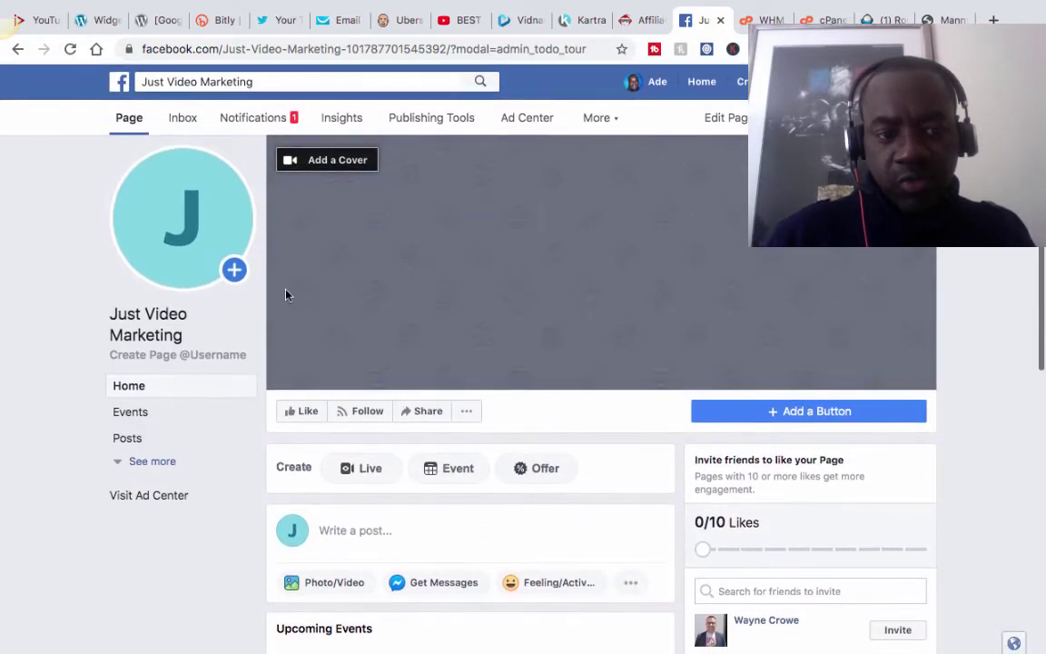
{"action": "scroll", "coordinate": [710, 347], "scroll_direction": "down", "scroll_amount": 1}
{"action": "scroll", "coordinate": [709, 347], "scroll_direction": "up", "scroll_amount": 1}
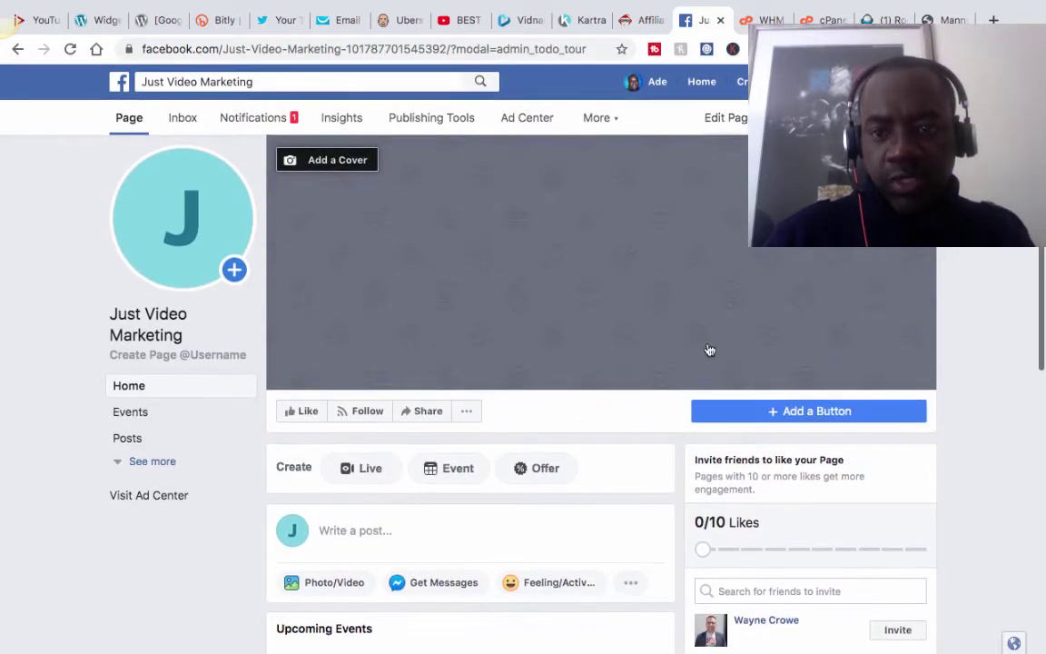
{"action": "left_click", "coordinate": [798, 117]}
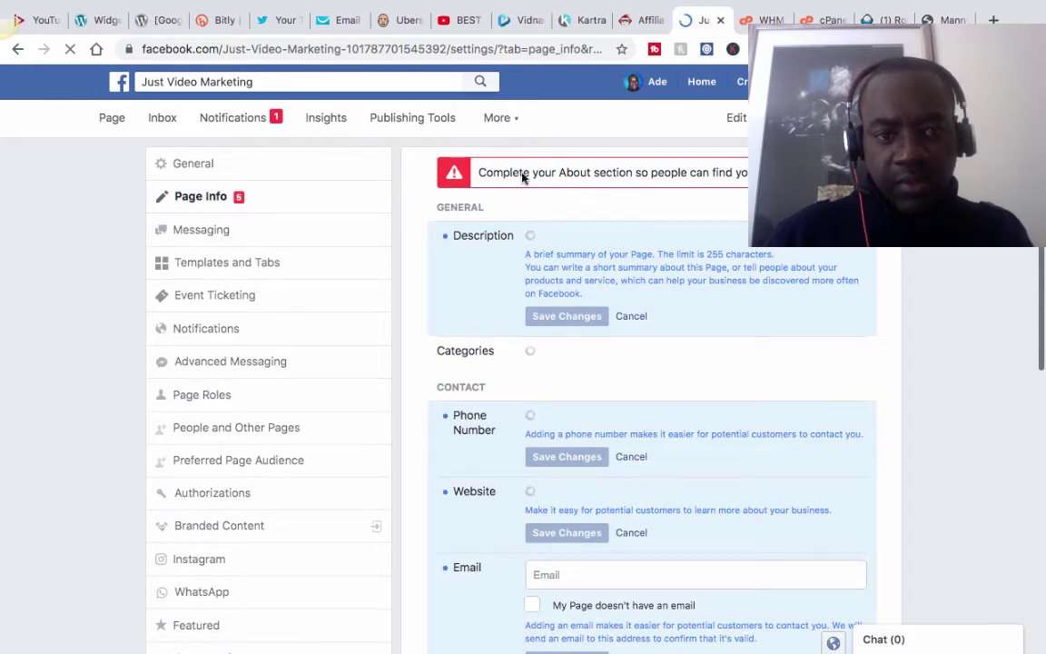
Close the country code list and begin the Description with 'Just Video Marketing'.
{"action": "scroll", "coordinate": [282, 242], "scroll_direction": "down", "scroll_amount": 3}
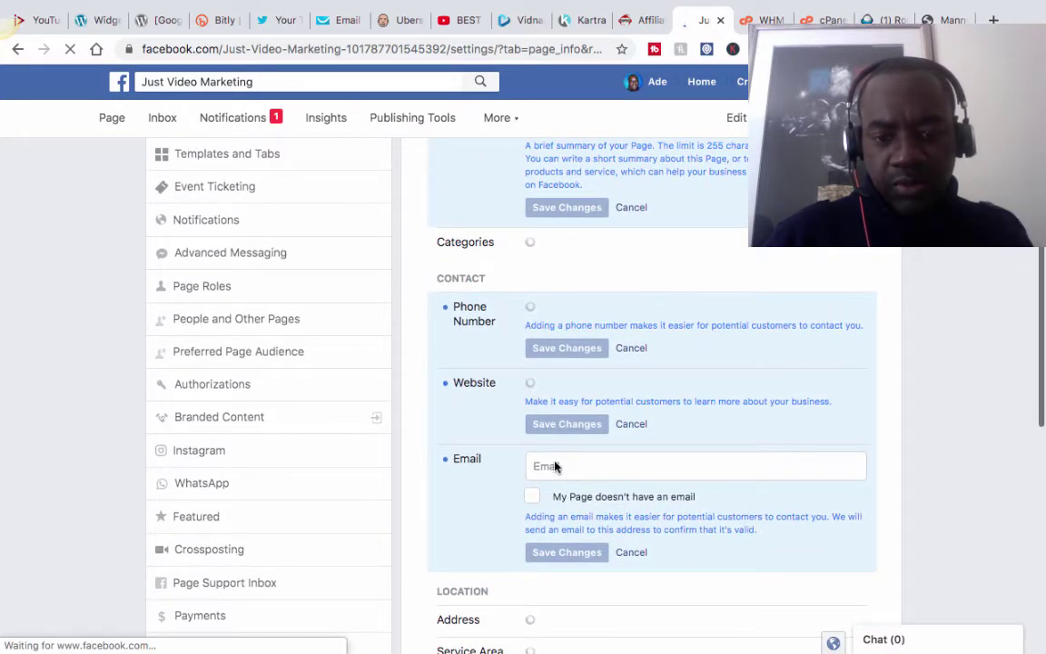
{"action": "scroll", "coordinate": [581, 427], "scroll_direction": "up", "scroll_amount": 2}
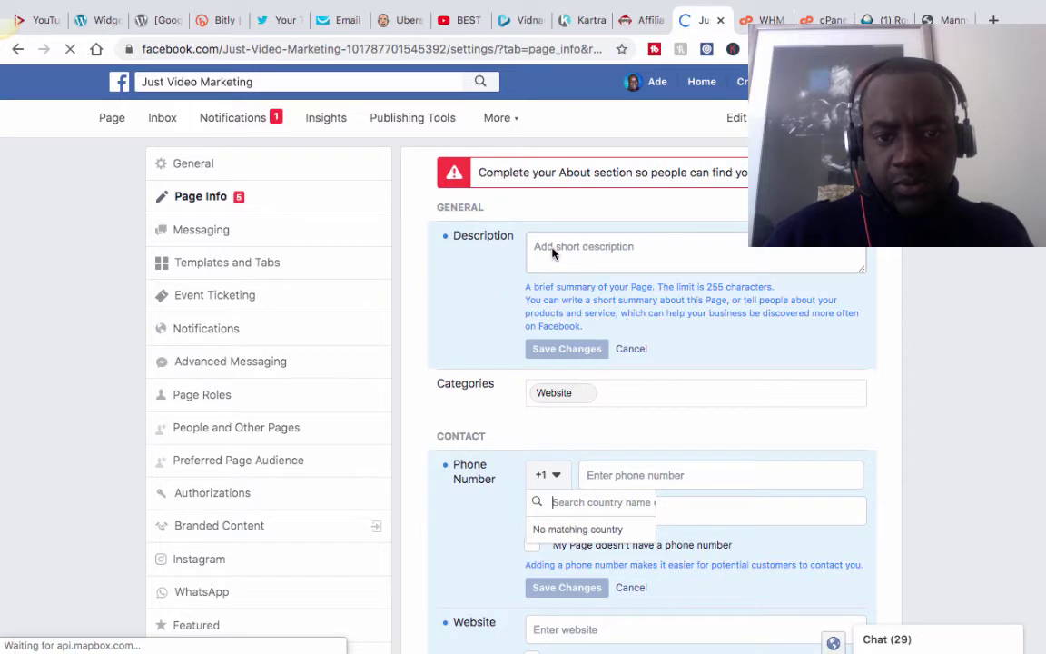
{"action": "scroll", "coordinate": [552, 253], "scroll_direction": "down", "scroll_amount": 1}
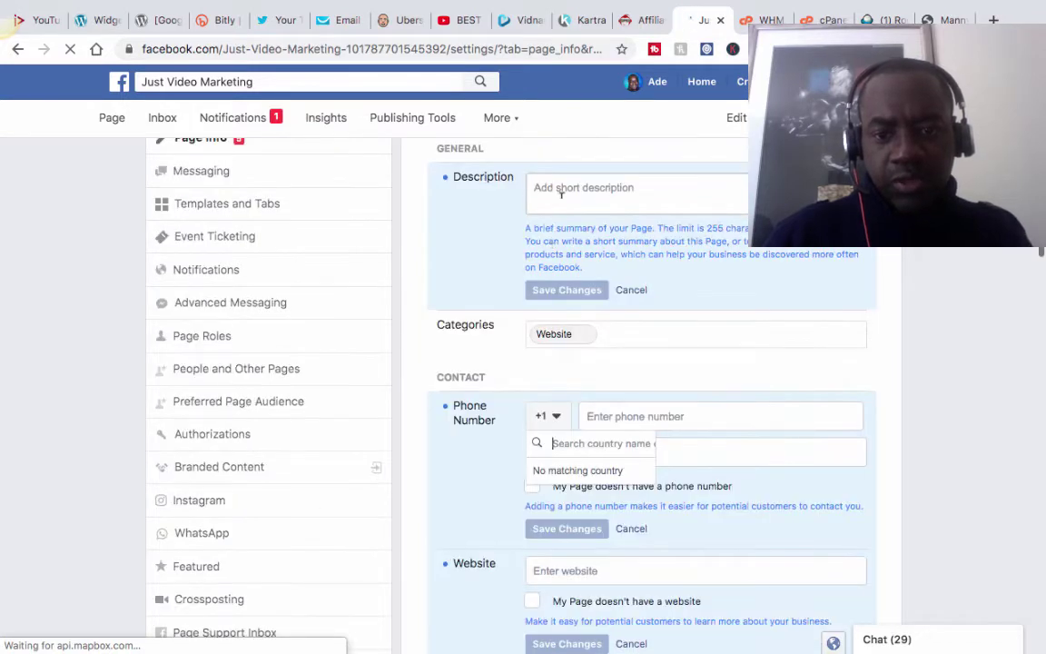
{"action": "scroll", "coordinate": [555, 182], "scroll_direction": "down", "scroll_amount": 1}
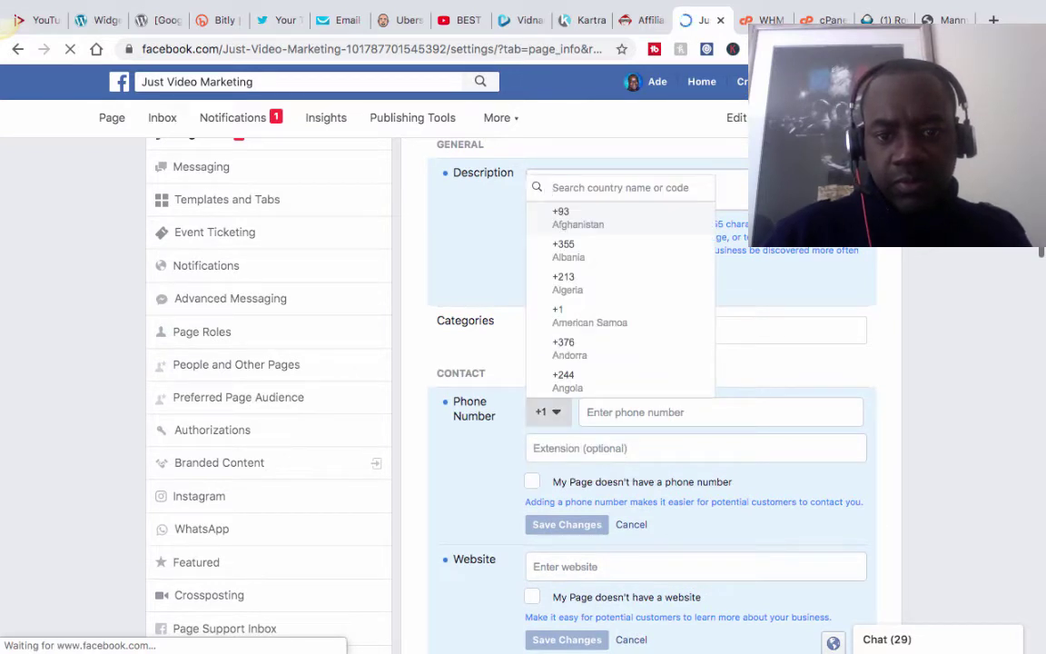
{"action": "left_click", "coordinate": [433, 228]}
{"action": "left_click", "coordinate": [556, 181]}
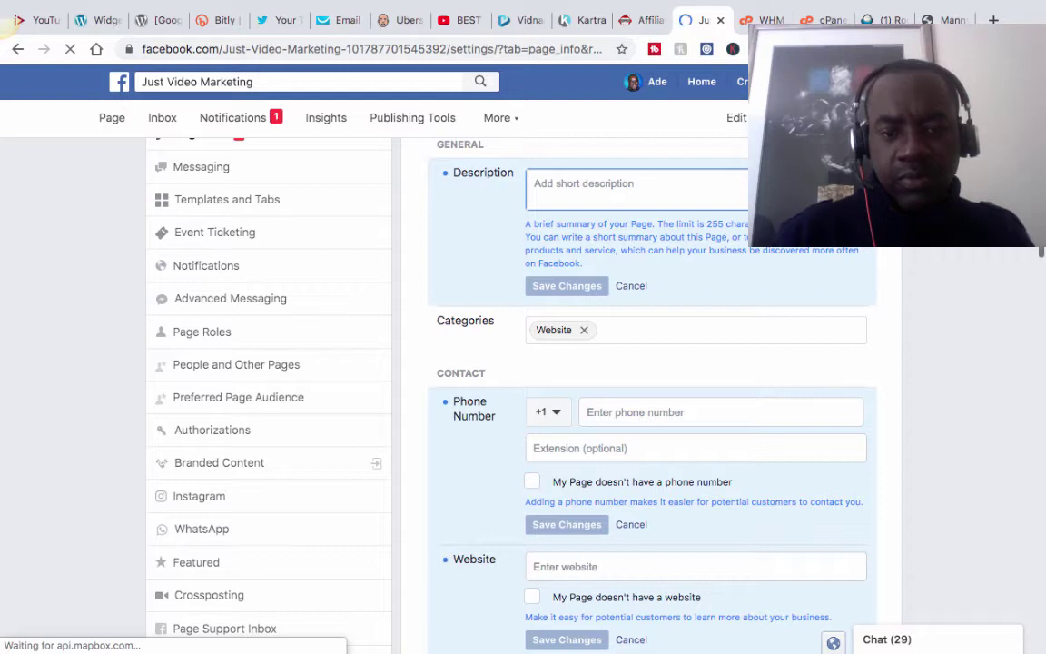
{"action": "type", "text": "JUST"}
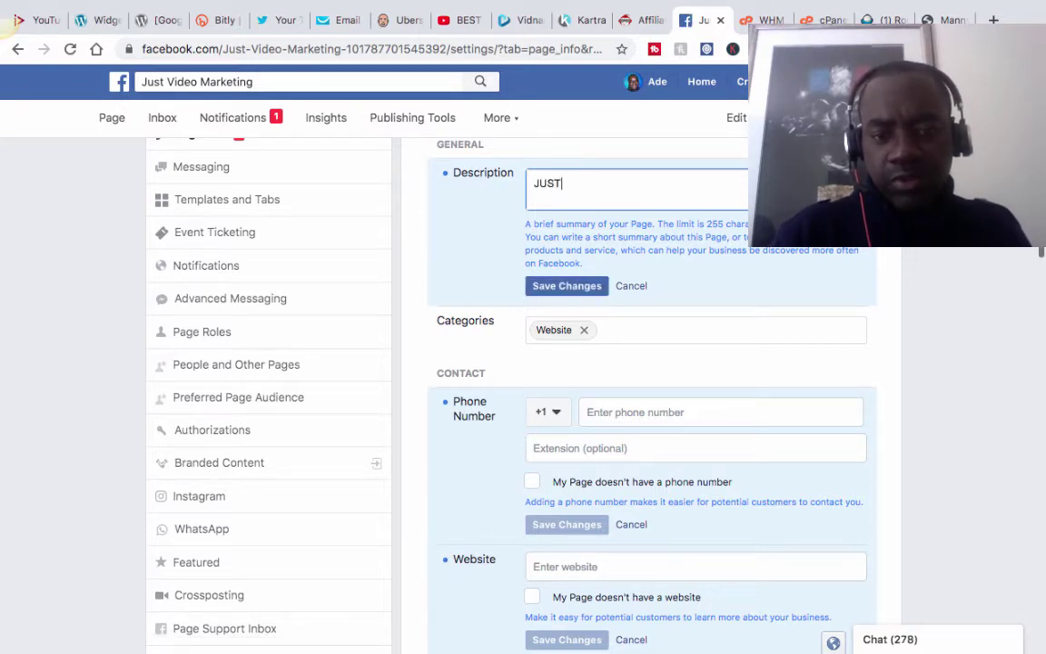
{"action": "key", "text": "BackSpace"}
{"action": "key", "text": "BackSpace"}
{"action": "key", "text": "BackSpace"}
{"action": "key", "text": "BackSpace"}
{"action": "type", "text": "J"}
{"action": "key", "text": "BackSpace"}
{"action": "type", "text": "Ju"}
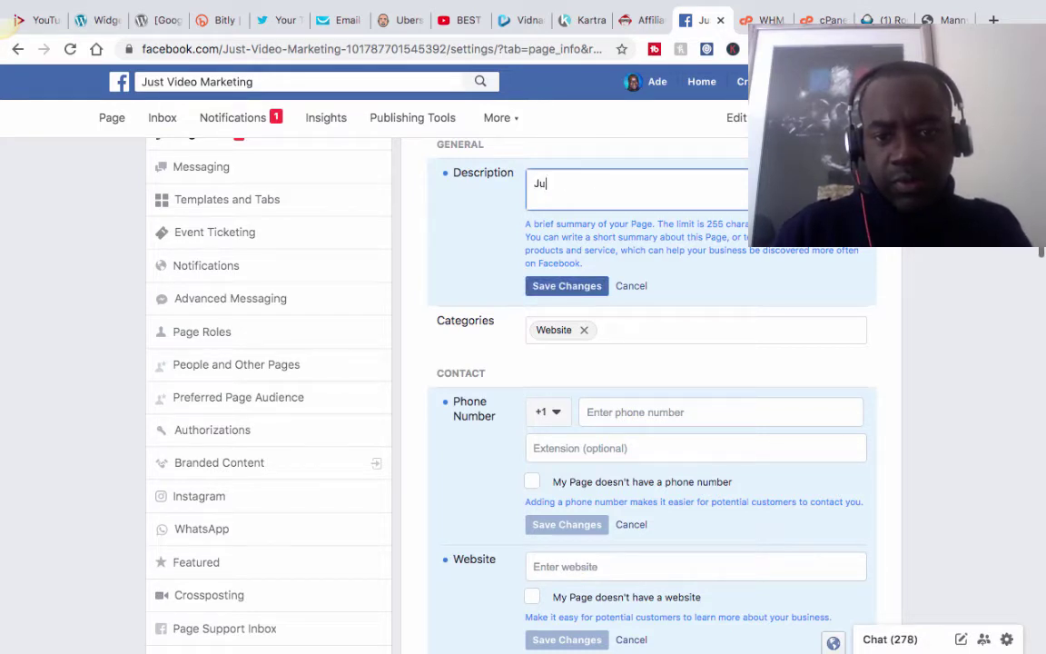
{"action": "type", "text": "st "}
{"action": "type", "text": "Video M"}
{"action": "type", "text": "arekting"}
Continue the Description: 'is a online resource… marketing tips, strategies and video resources'.
{"action": "key", "text": "BackSpace"}
{"action": "key", "text": "BackSpace"}
{"action": "key", "text": "BackSpace"}
{"action": "type", "text": "keting is"}
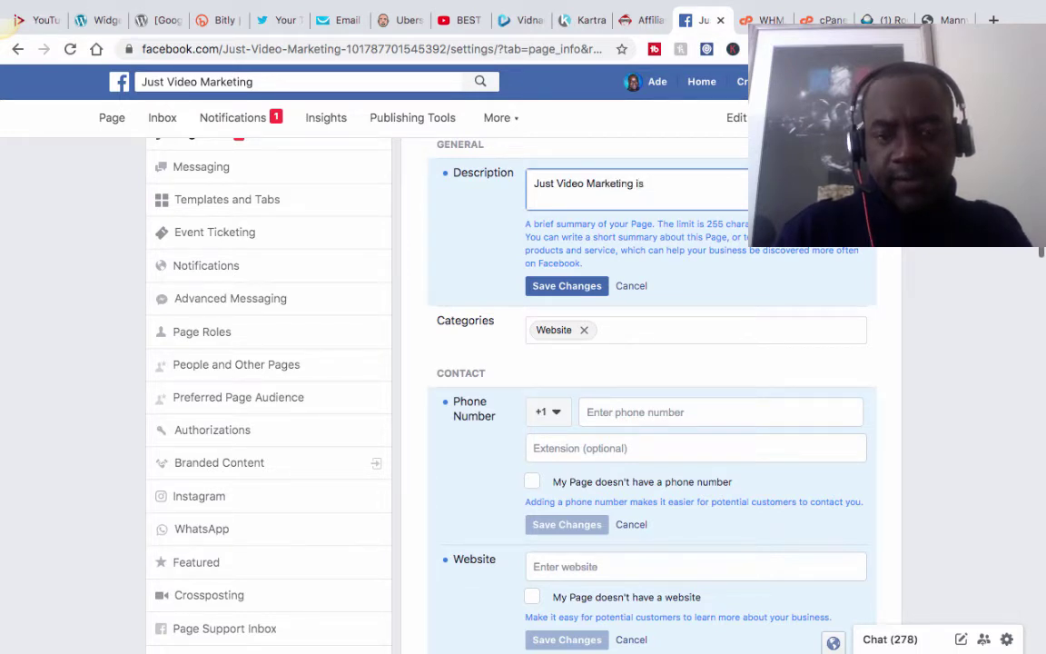
{"action": "type", "text": " a online resou"}
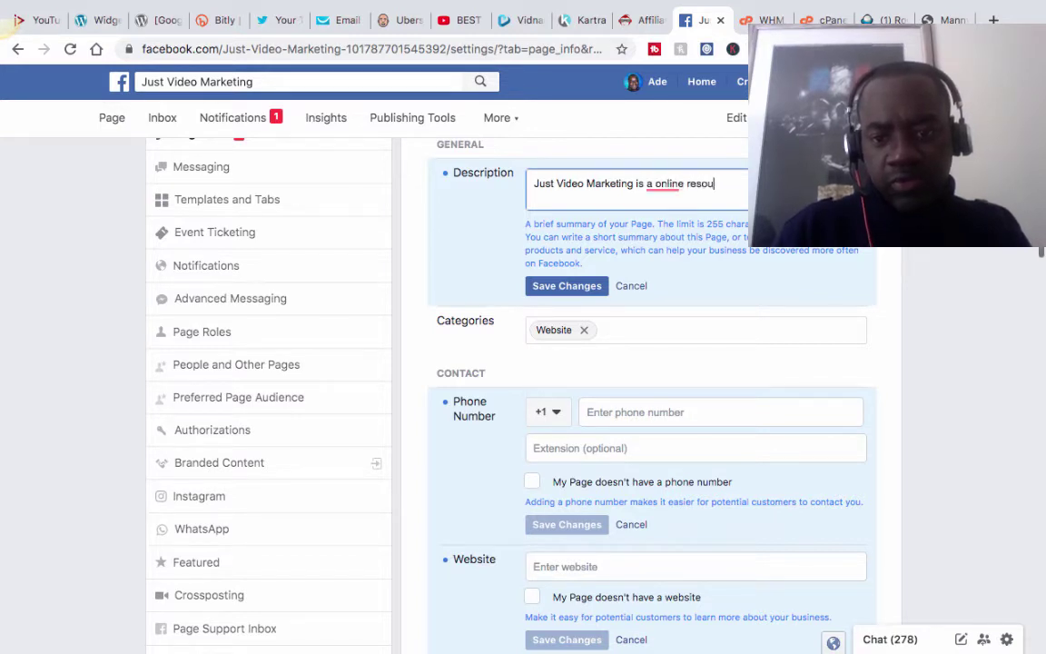
{"action": "type", "text": "rce"}
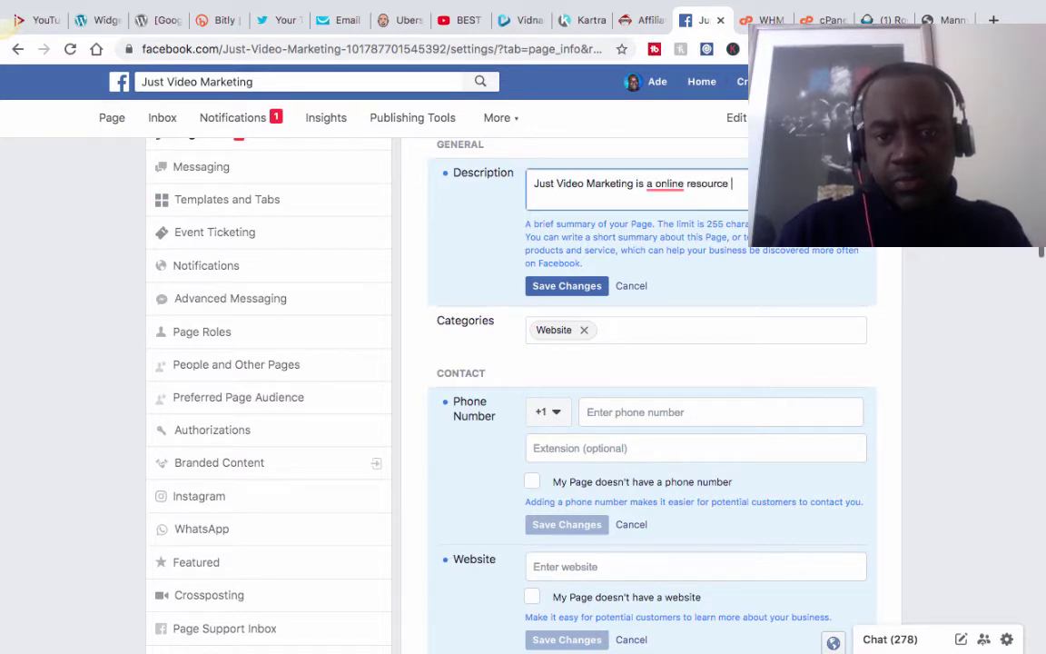
{"action": "type", "text": " whe"}
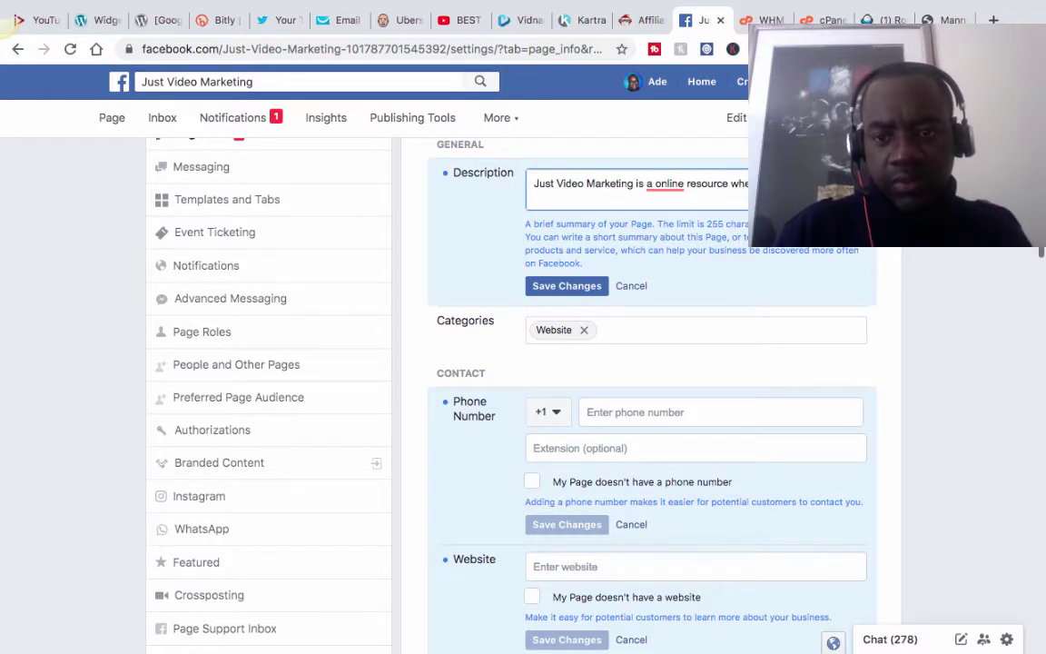
{"action": "type", "text": "marketing tips "}
{"action": "type", "text": " stra"}
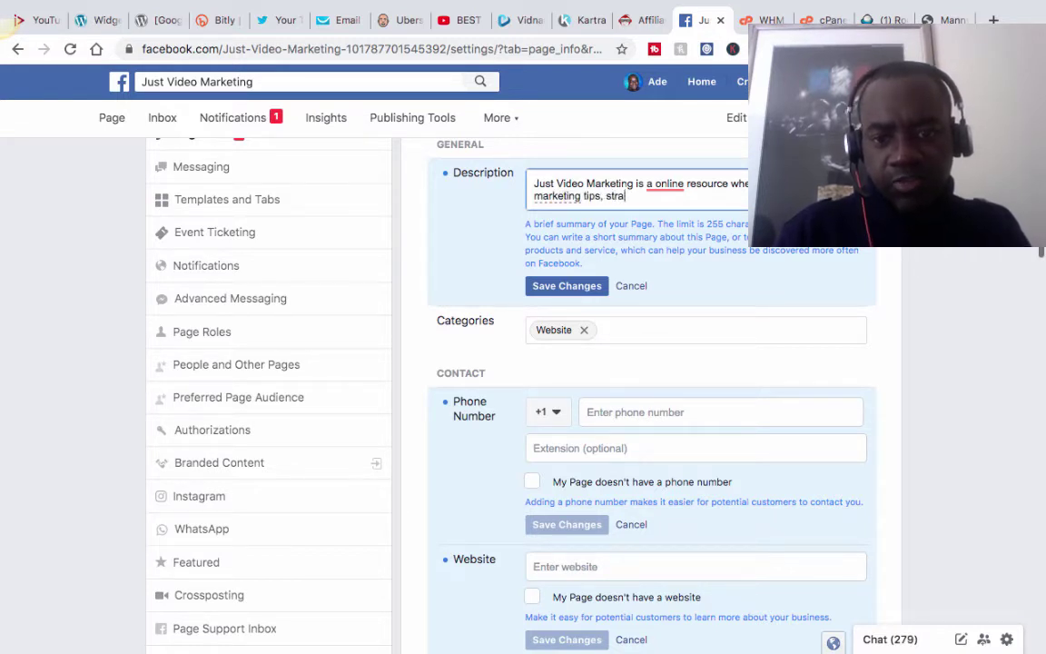
{"action": "type", "text": "tegies nad"}
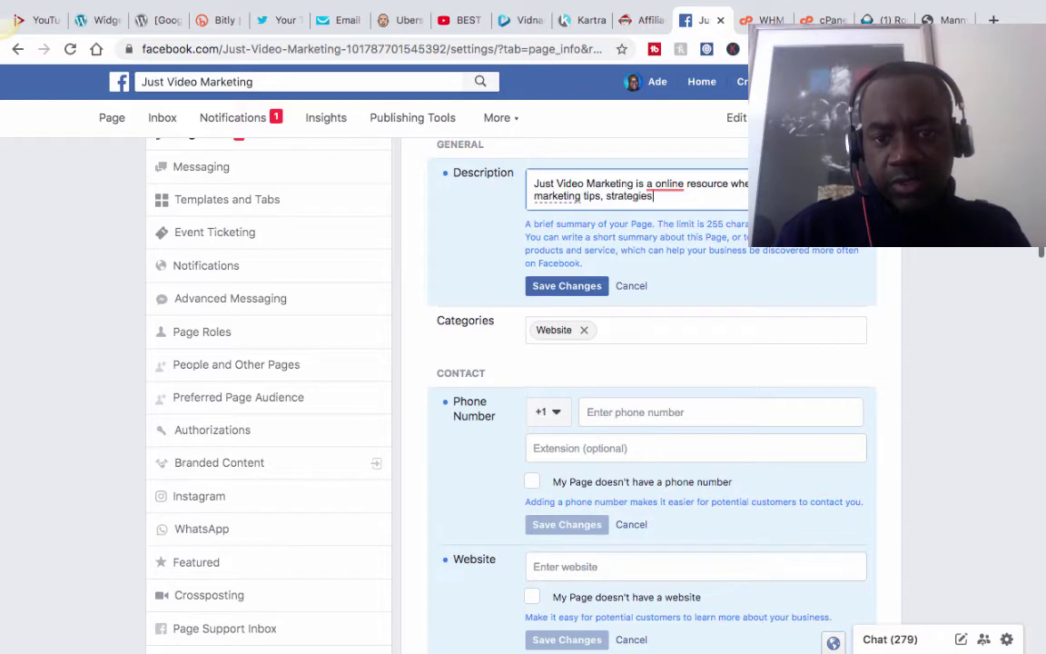
{"action": "key", "text": "BackSpace"}
{"action": "key", "text": "BackSpace"}
{"action": "key", "text": "BackSpace"}
{"action": "type", "text": "and"}
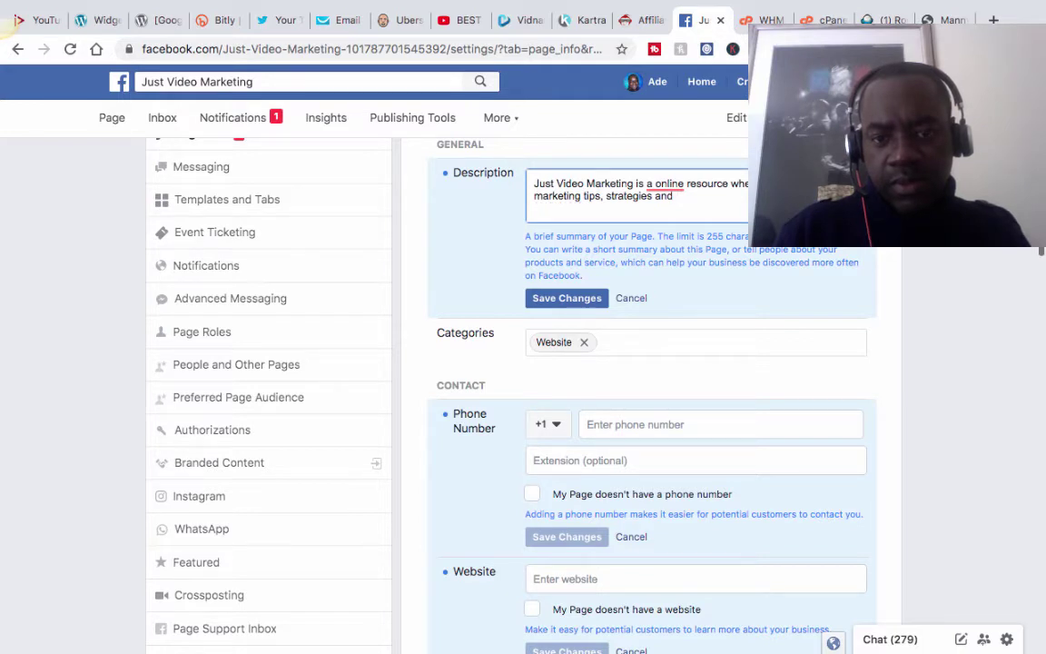
{"action": "type", "text": " m"}
{"action": "type", "text": "ore"}
{"action": "key", "text": "BackSpace"}
{"action": "key", "text": "BackSpace"}
{"action": "key", "text": "BackSpace"}
{"action": "key", "text": "BackSpace"}
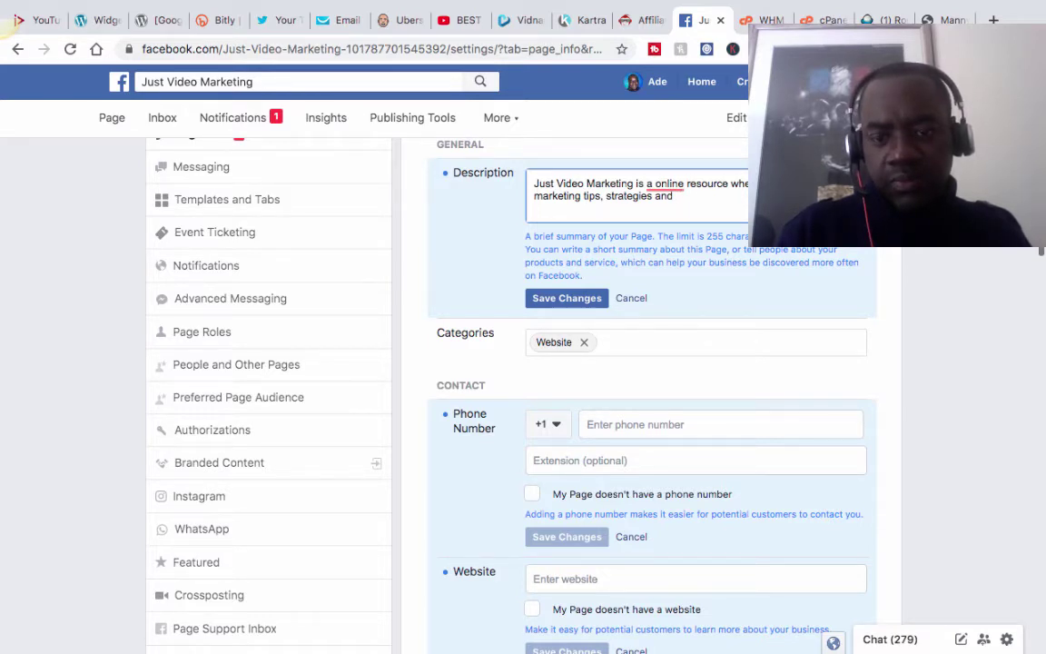
{"action": "type", "text": "video"}
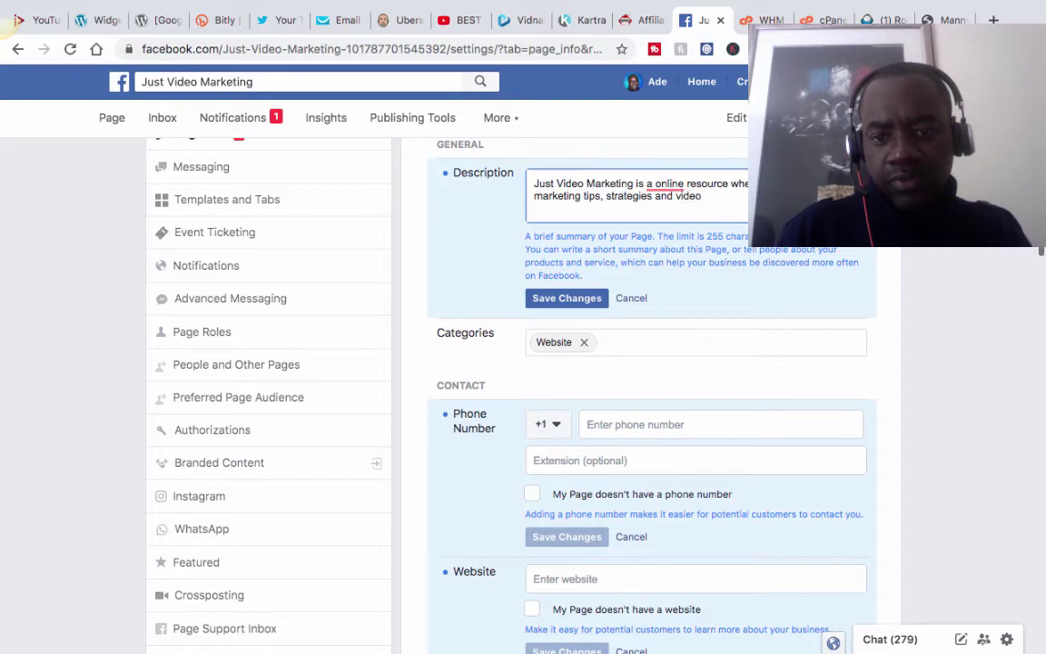
{"action": "type", "text": " resour"}
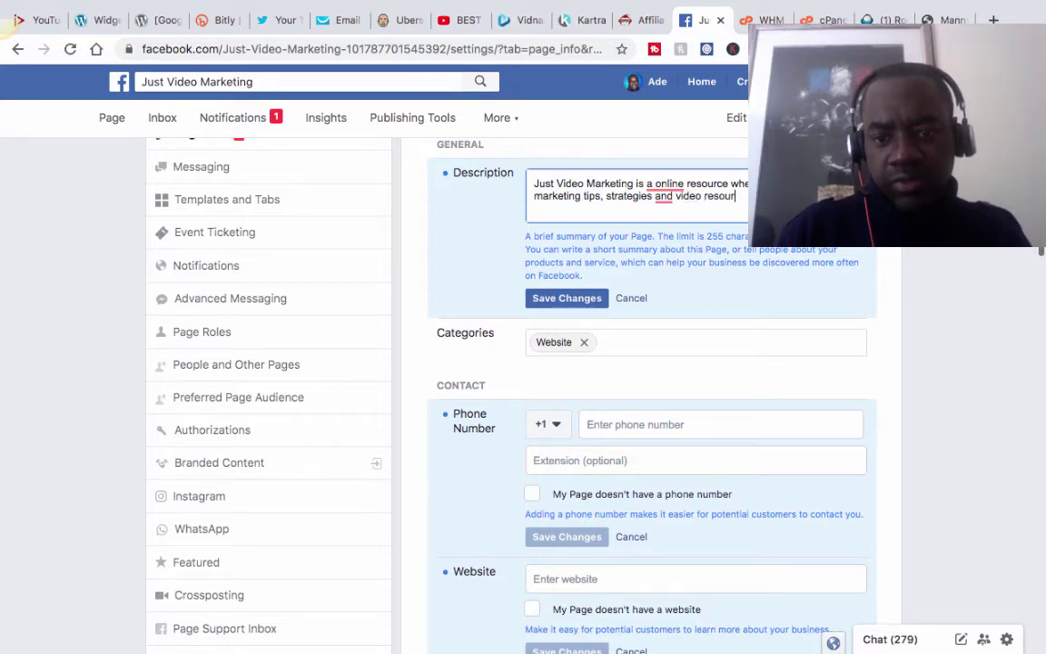
{"action": "type", "text": "ces"}
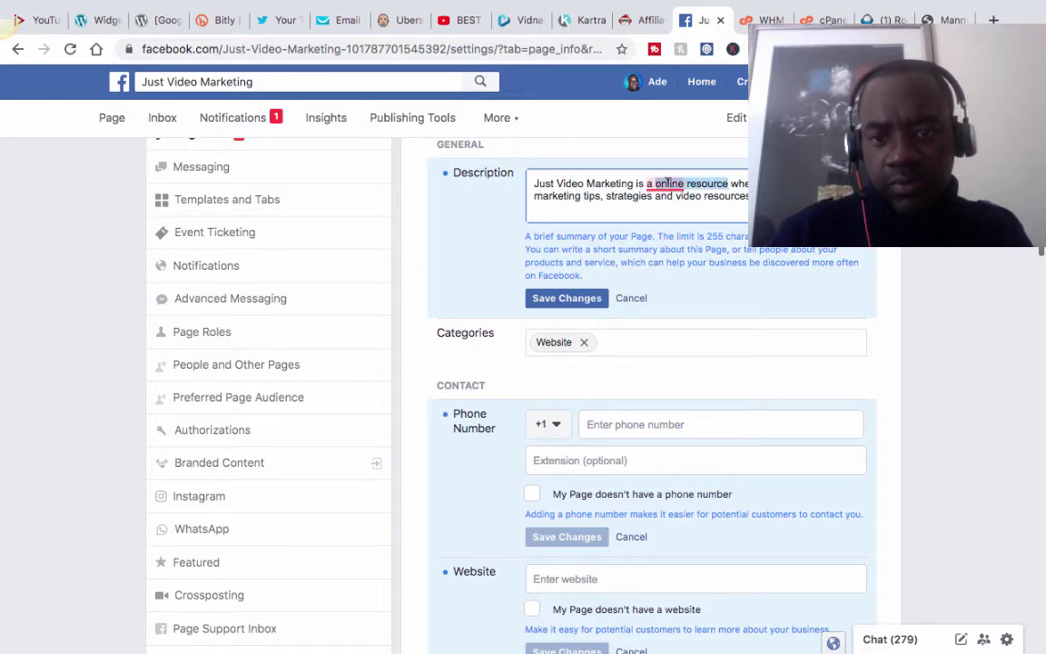
Replace 'online resource' with 'one-stop shop' and end the description with 'owners.'.
{"action": "mouse_move", "coordinate": [656, 185]}
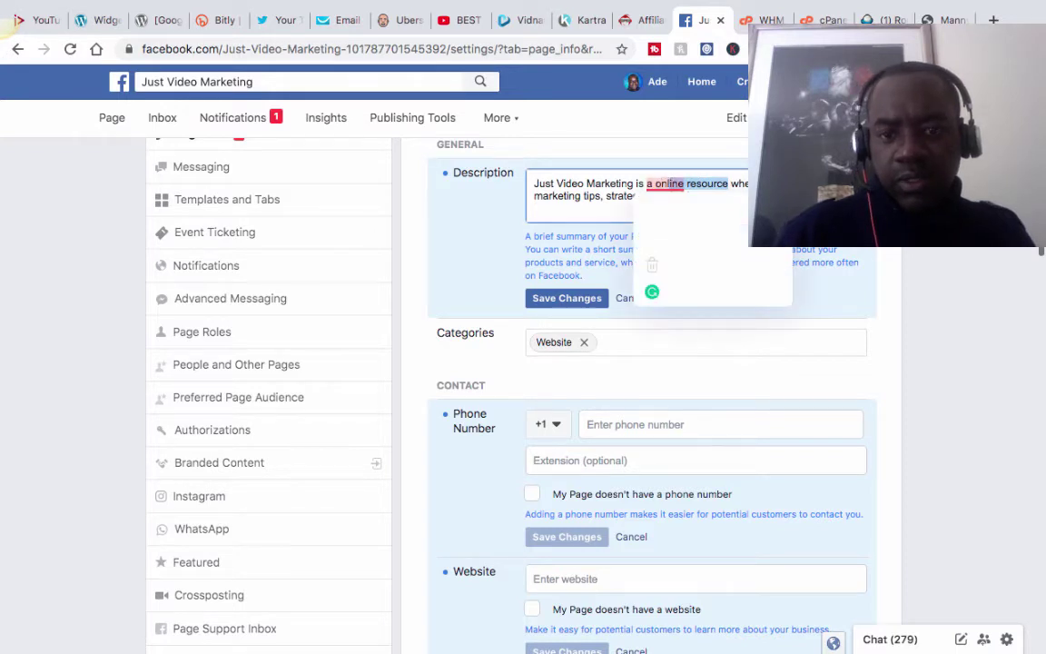
{"action": "key", "text": "BackSpace"}
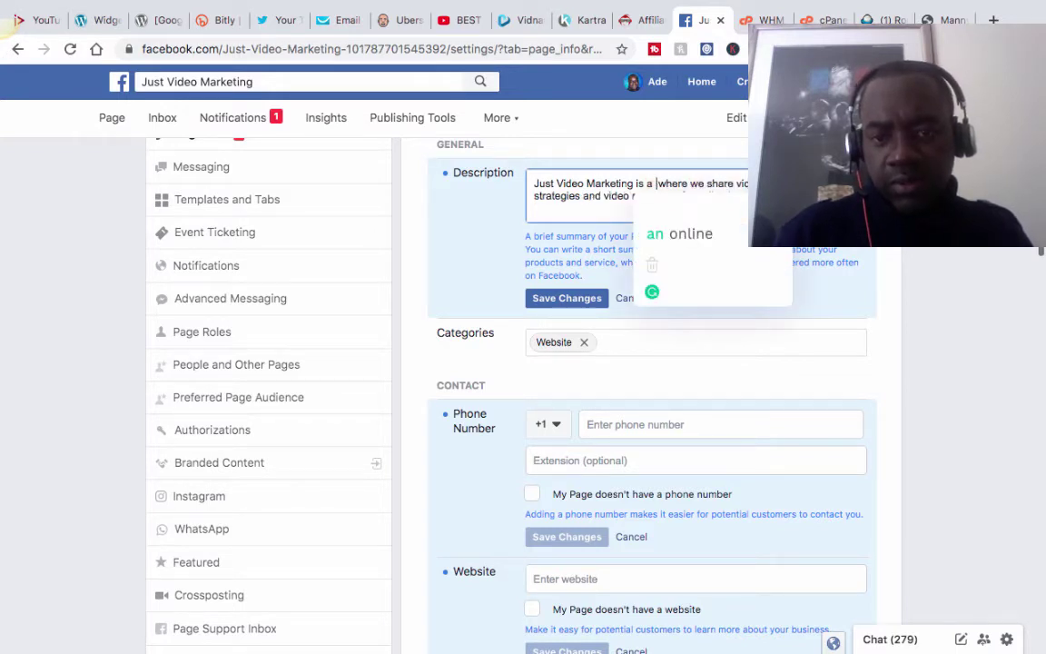
{"action": "type", "text": "one stop shop"}
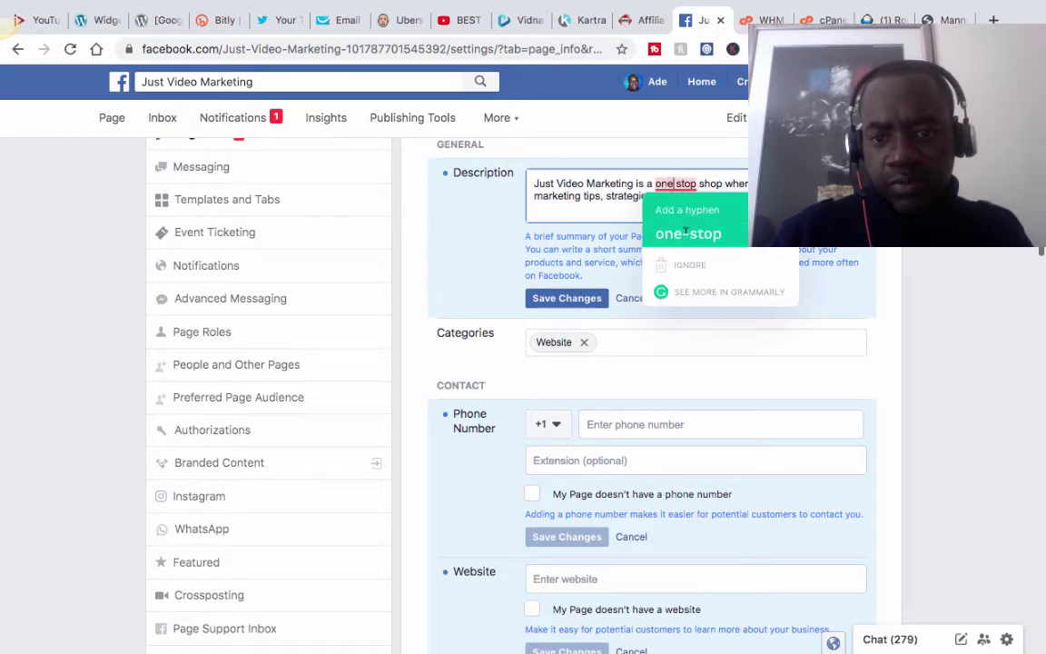
{"action": "left_click", "coordinate": [687, 236]}
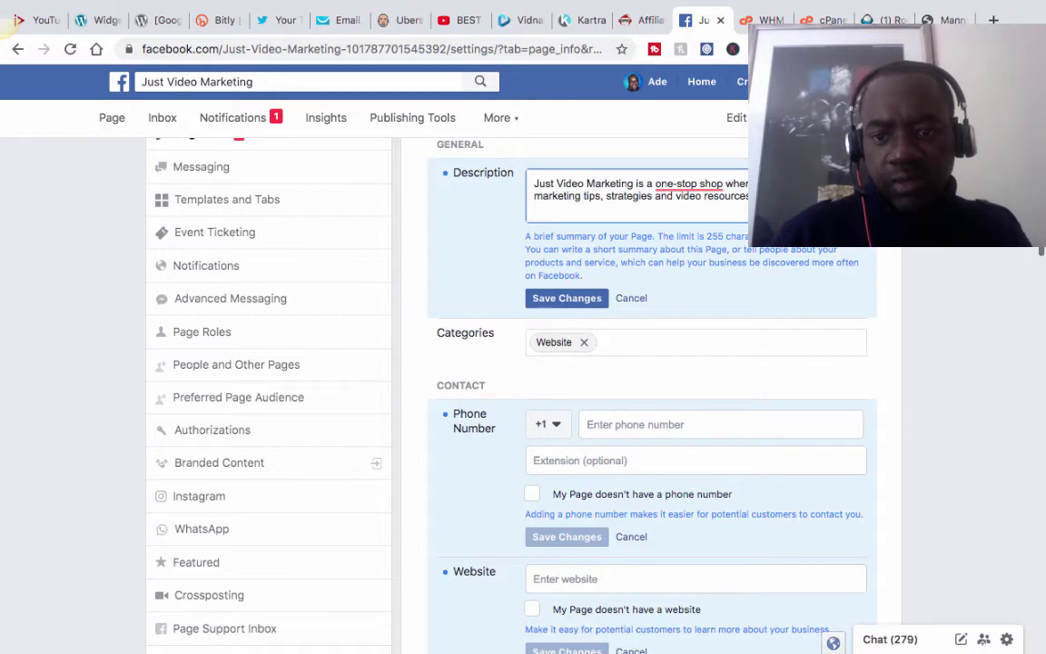
{"action": "type", "text": "owners."}
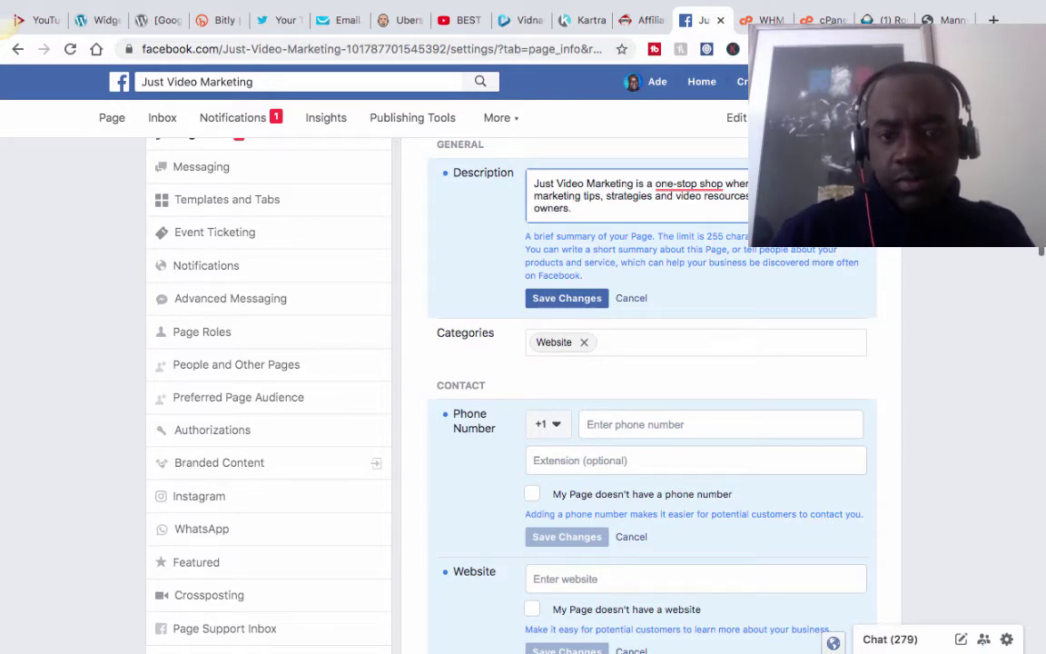
Save the updated page description.
{"action": "left_click", "coordinate": [571, 303]}
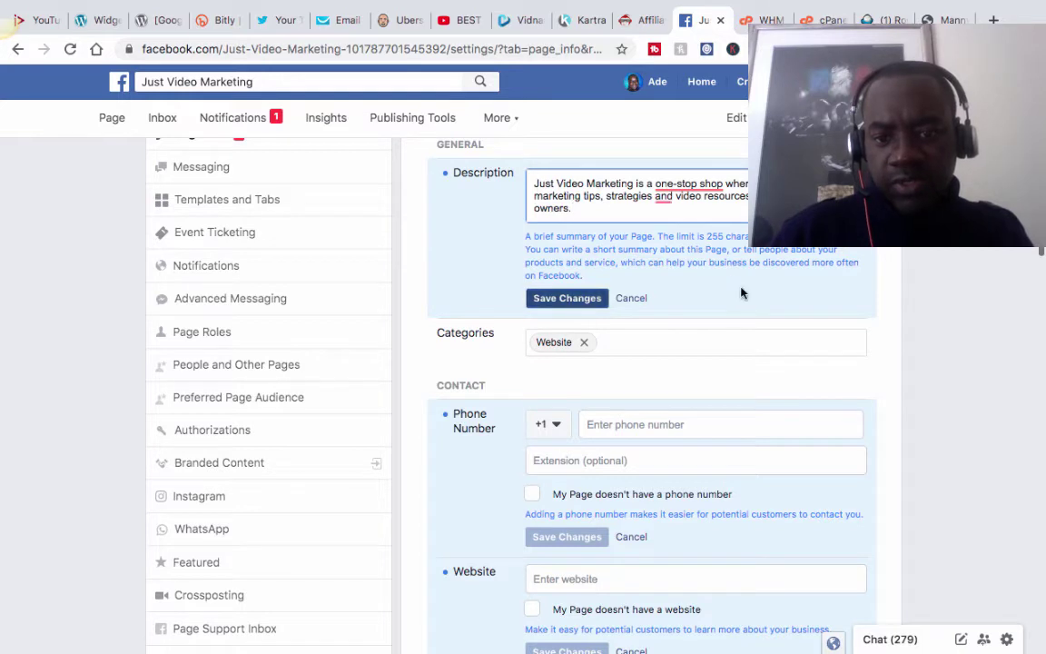
{"action": "scroll", "coordinate": [741, 292], "scroll_direction": "down", "scroll_amount": 1}
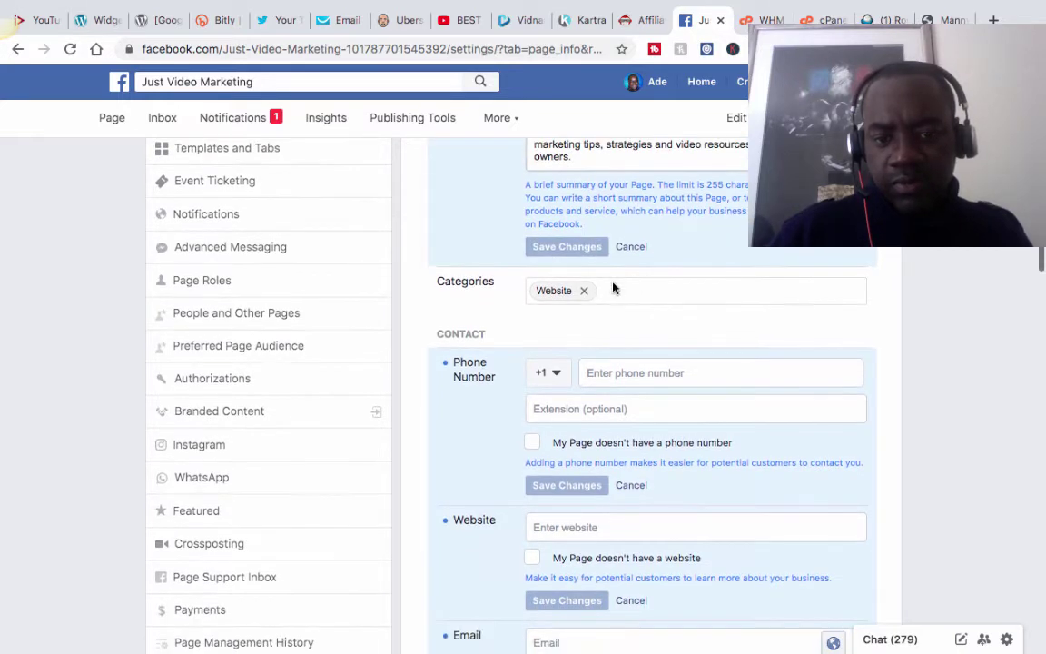
{"action": "scroll", "coordinate": [609, 283], "scroll_direction": "down", "scroll_amount": 2}
{"action": "scroll", "coordinate": [604, 277], "scroll_direction": "up", "scroll_amount": 2}
{"action": "scroll", "coordinate": [608, 282], "scroll_direction": "down", "scroll_amount": 1}
{"action": "scroll", "coordinate": [609, 281], "scroll_direction": "down", "scroll_amount": 2}
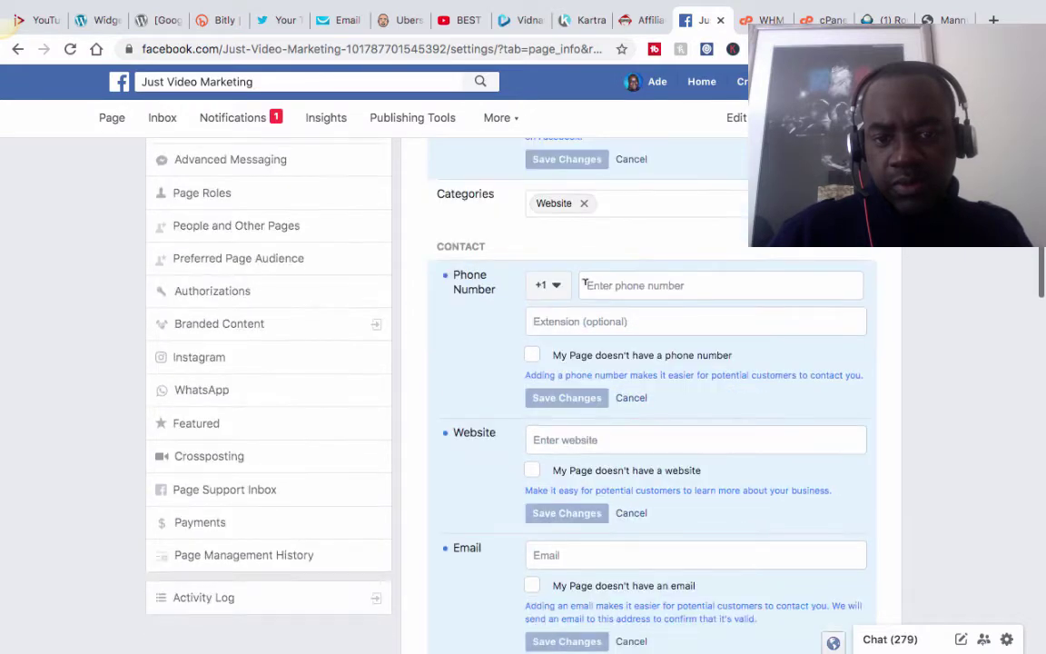
Set the phone country code to United Kingdom +44 and start entering the phone number.
{"action": "left_click", "coordinate": [554, 286]}
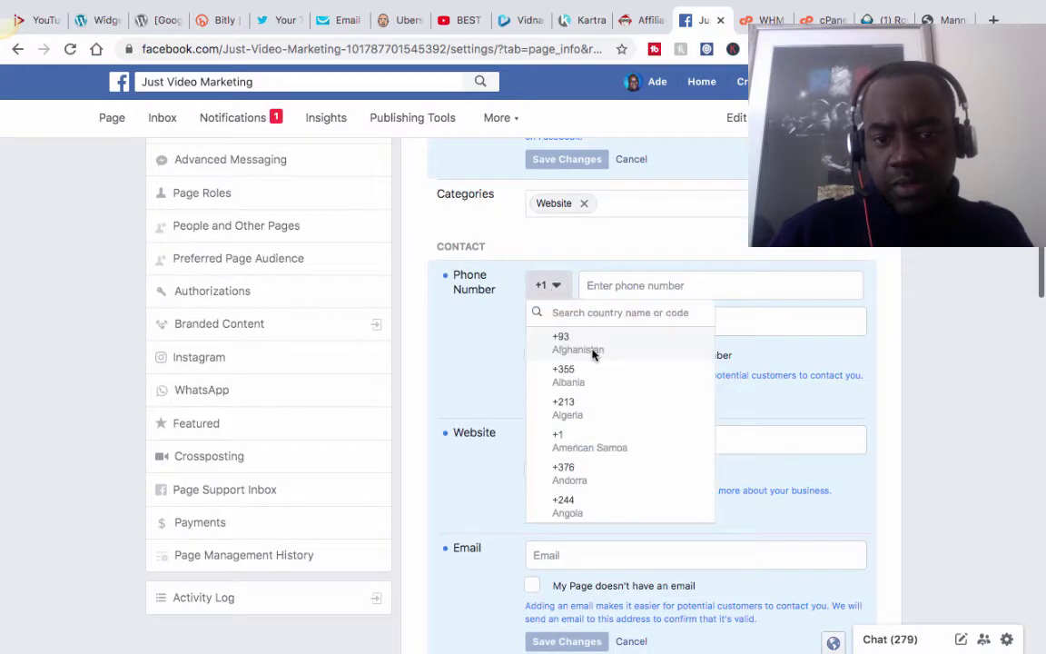
{"action": "type", "text": "44"}
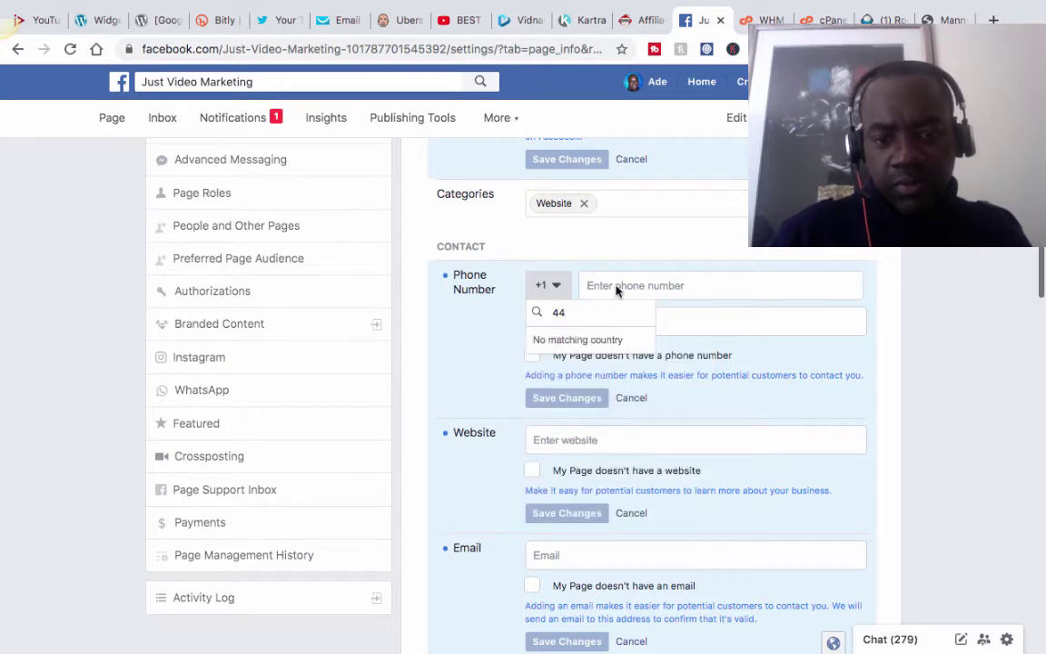
{"action": "left_click", "coordinate": [617, 284]}
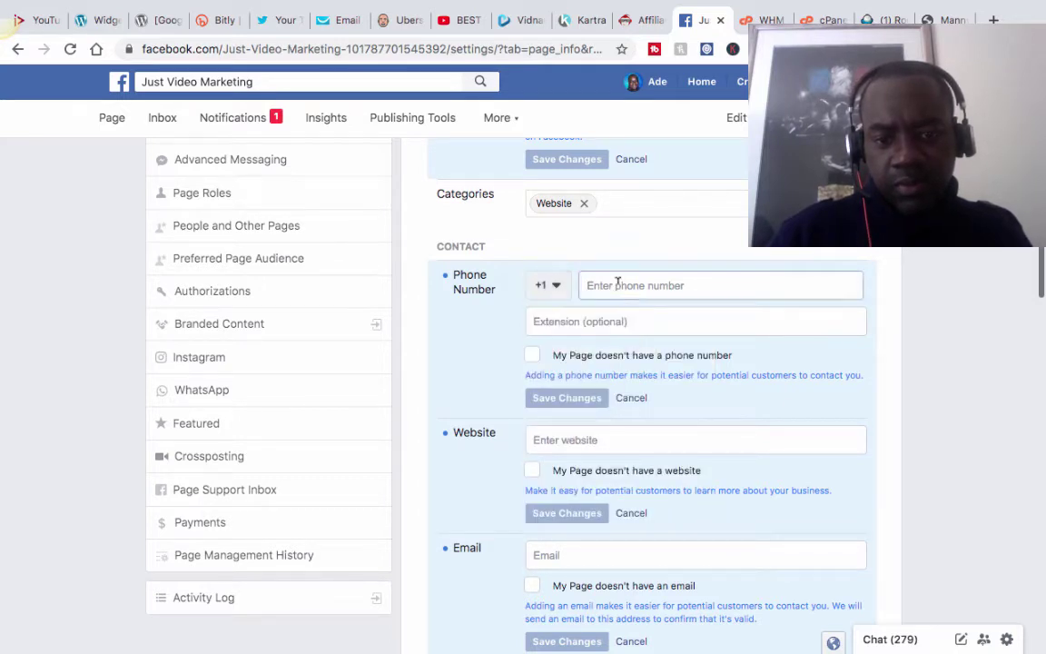
{"action": "left_click", "coordinate": [556, 285]}
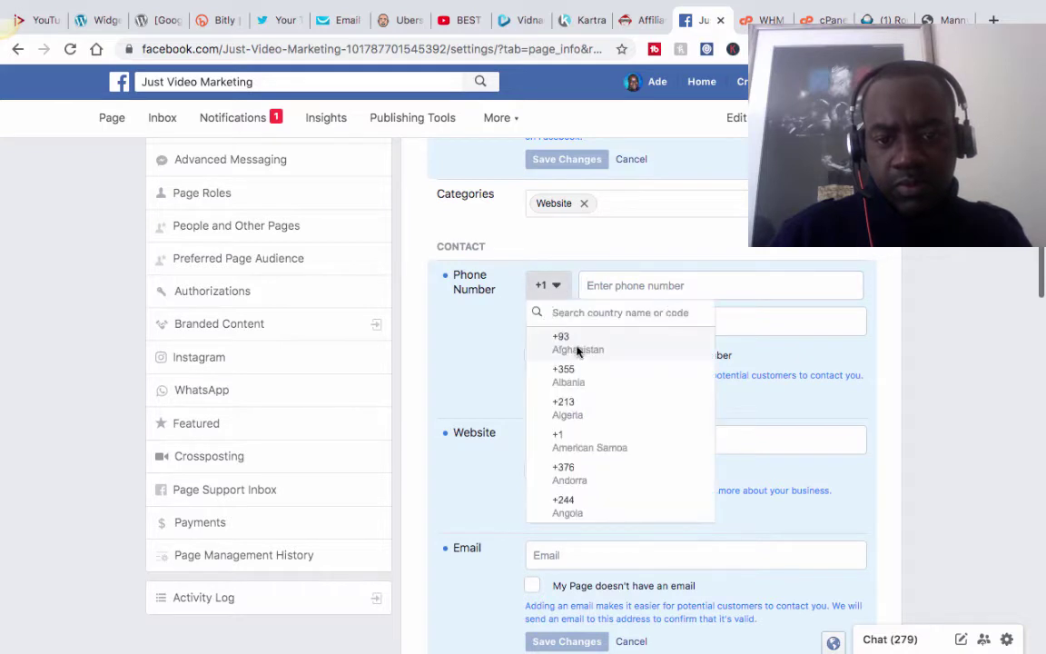
{"action": "type", "text": "uk"}
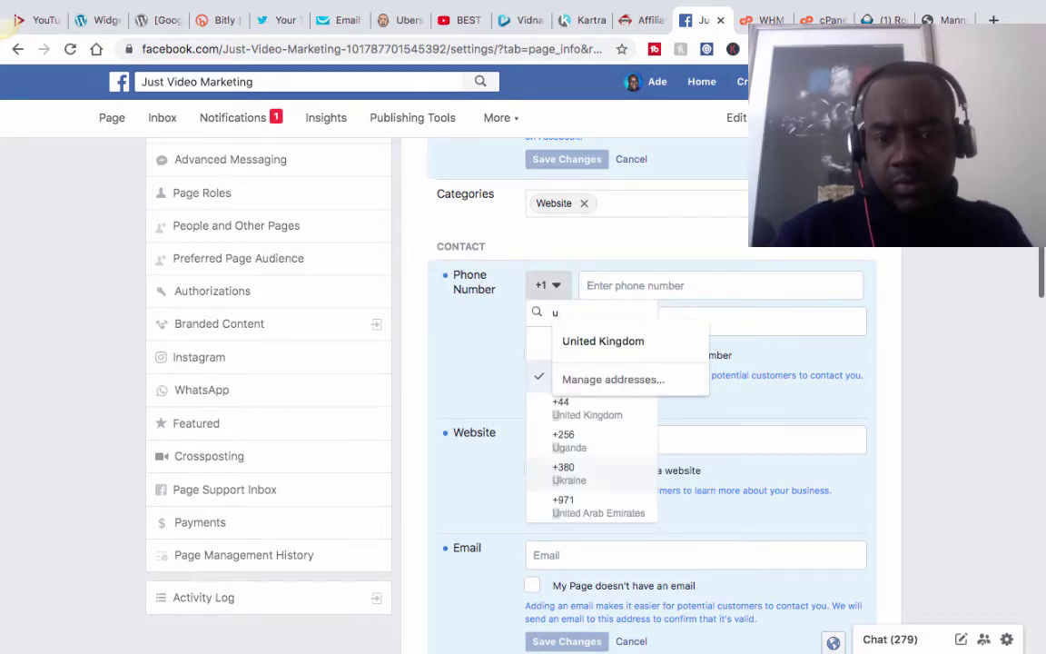
{"action": "left_click", "coordinate": [641, 410]}
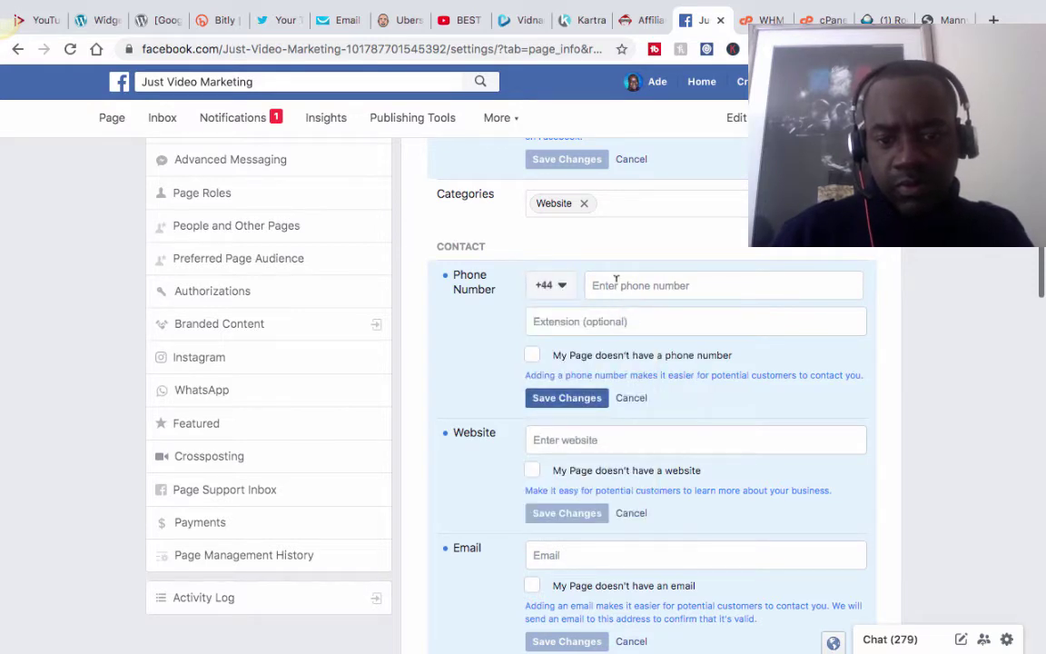
{"action": "left_click", "coordinate": [615, 281]}
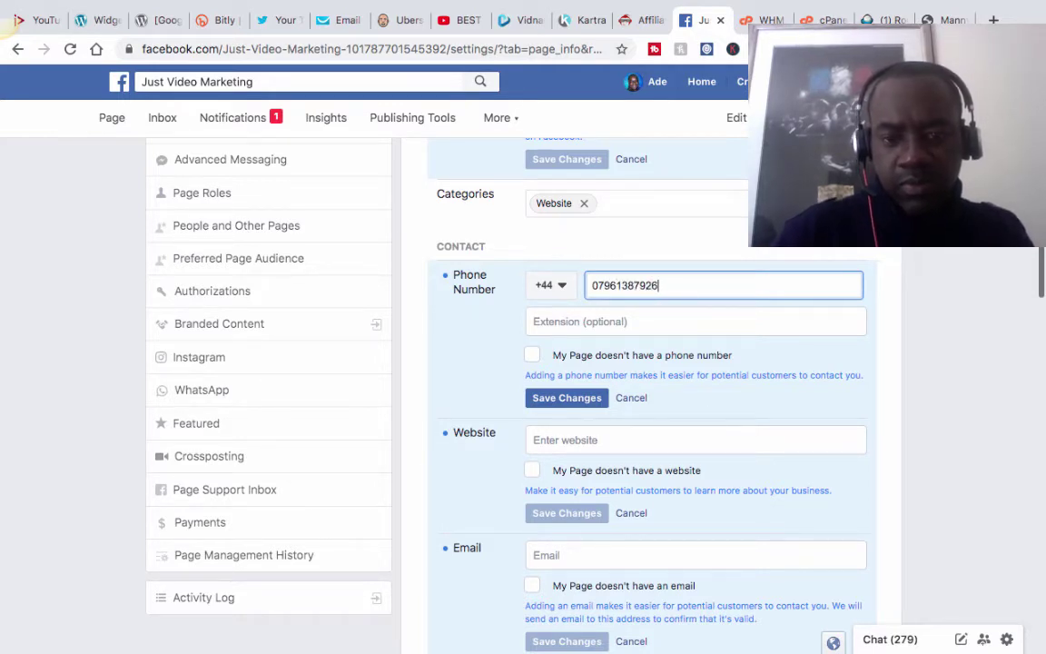
{"action": "scroll", "coordinate": [545, 327], "scroll_direction": "down", "scroll_amount": 1}
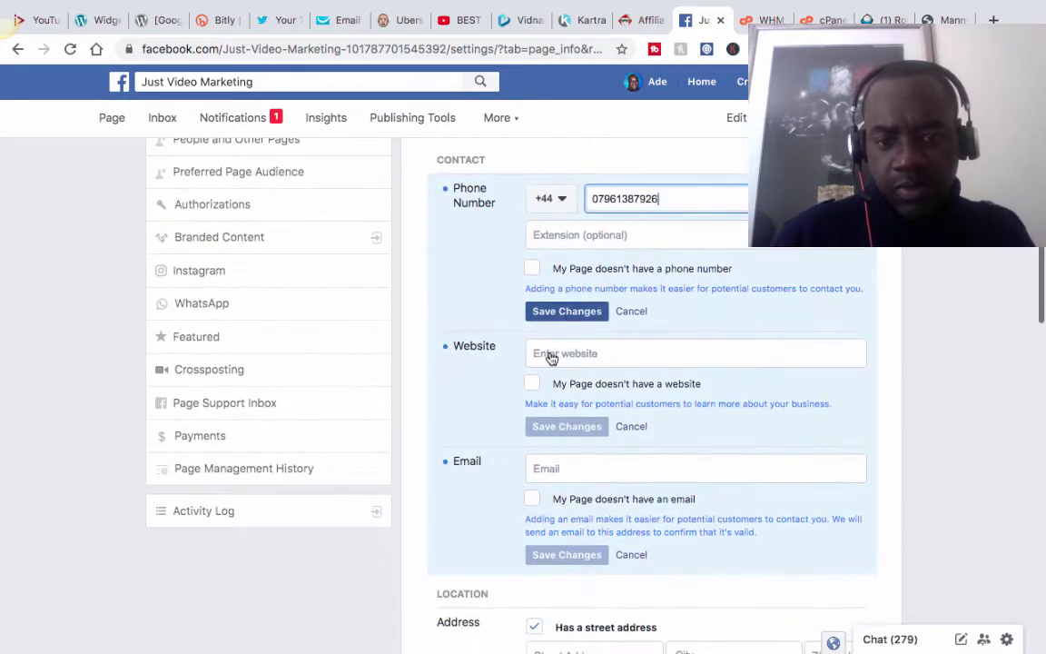
{"action": "left_click", "coordinate": [550, 358]}
{"action": "type", "text": "htt"}
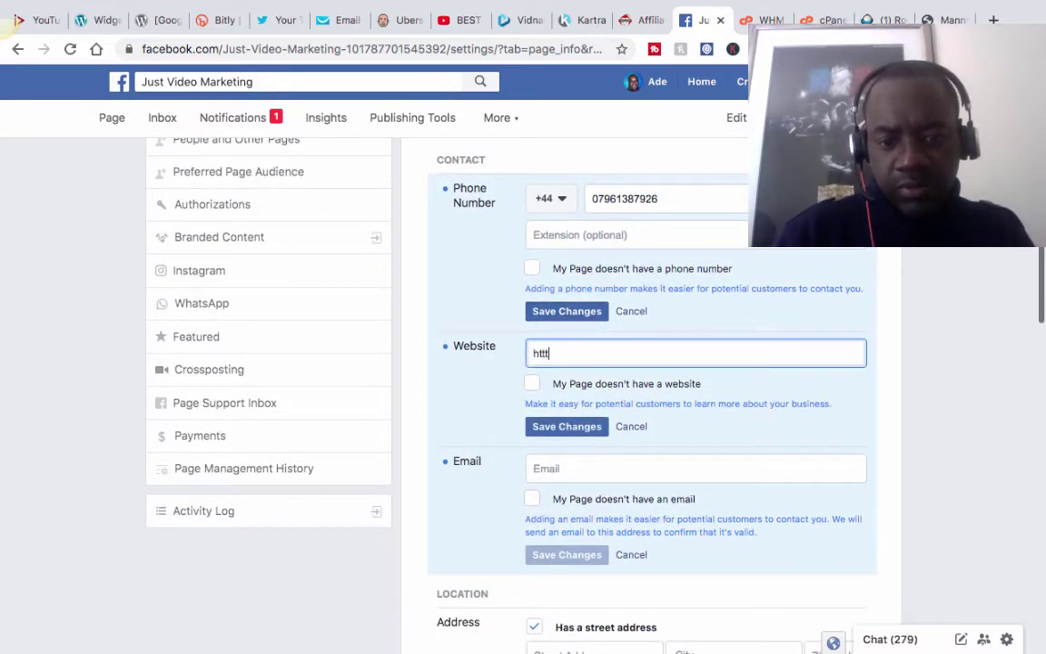
{"action": "type", "text": "ps://"}
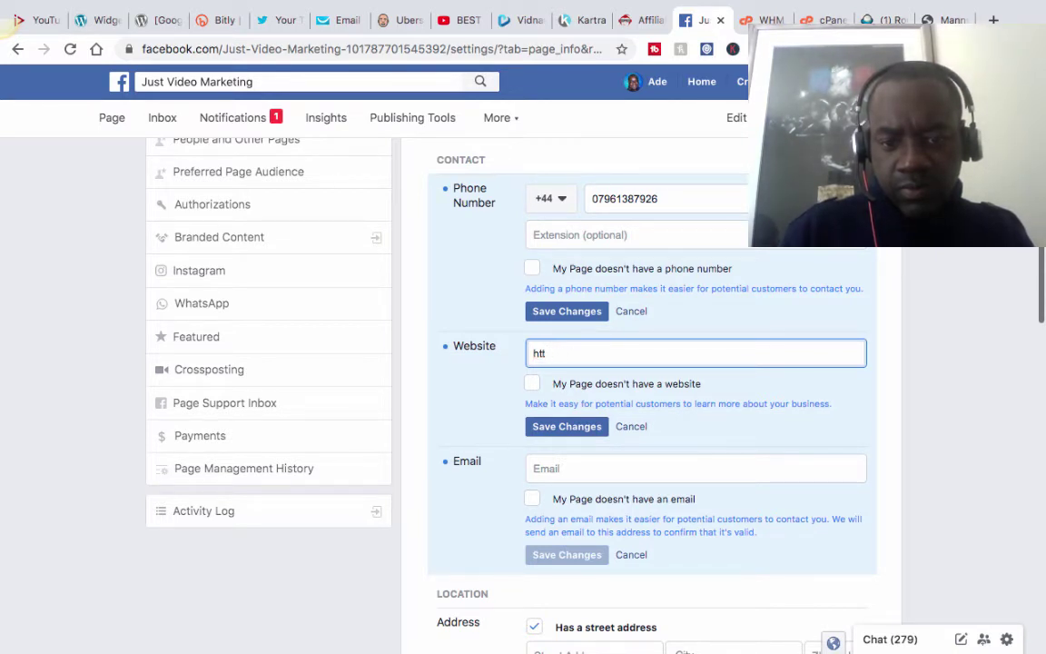
{"action": "type", "text": ":"}
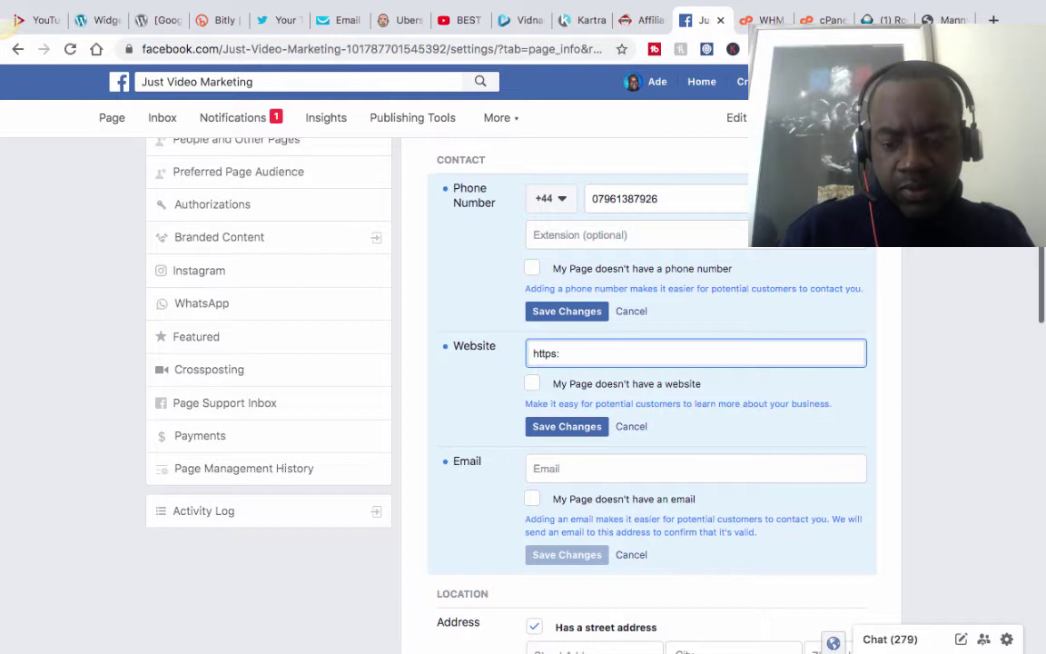
{"action": "type", "text": "//JustVideoMarketing.com"}
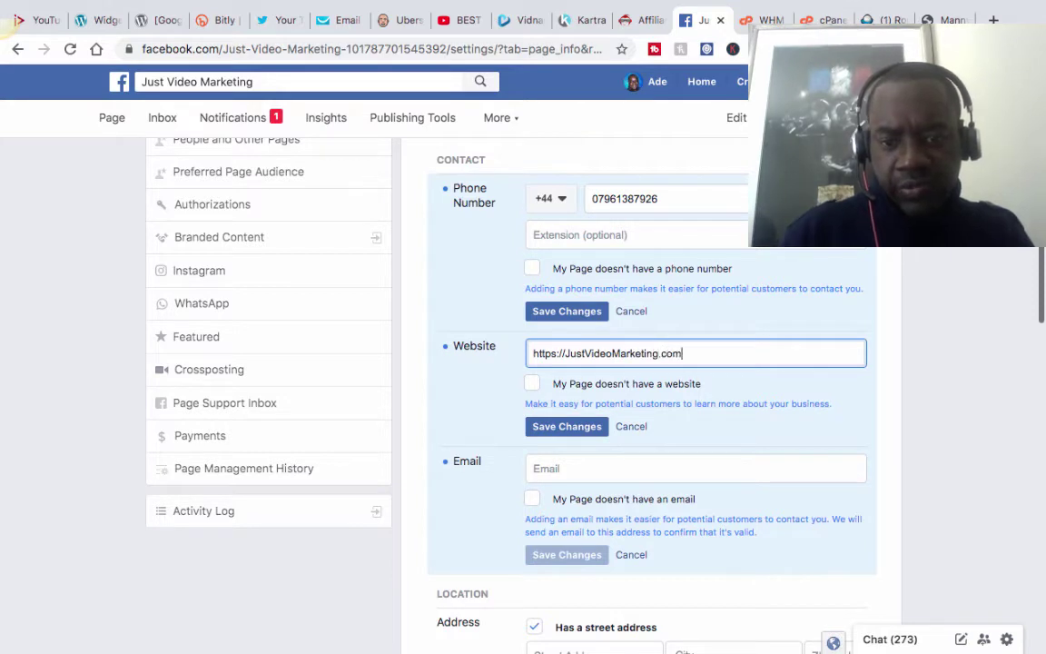
Fill in the page's support email address.
{"action": "scroll", "coordinate": [614, 395], "scroll_direction": "down", "scroll_amount": 1}
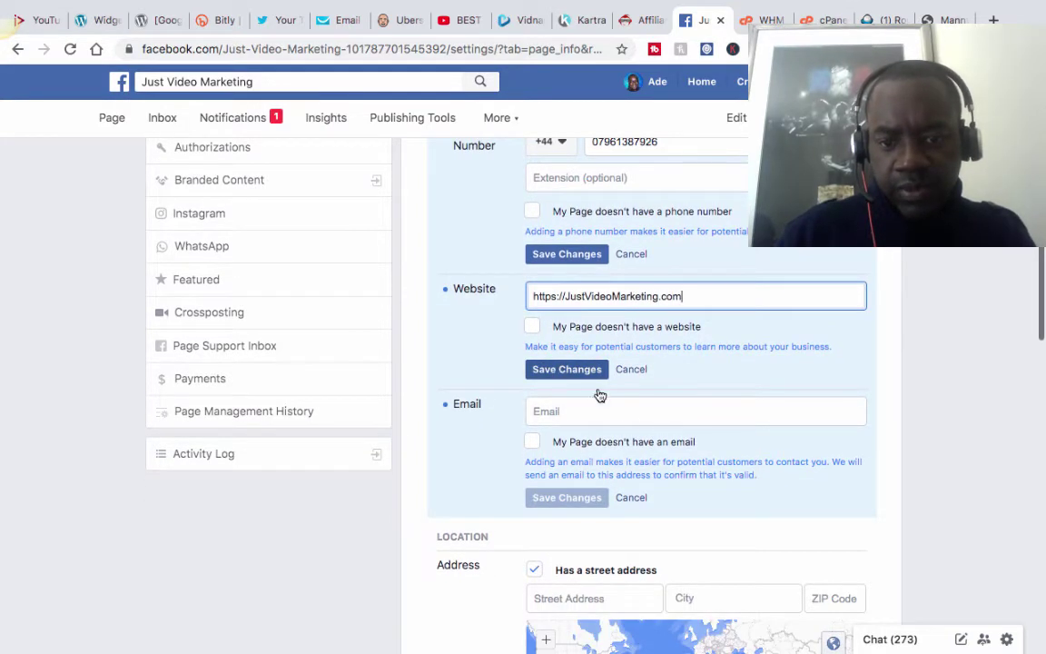
{"action": "left_click", "coordinate": [568, 401]}
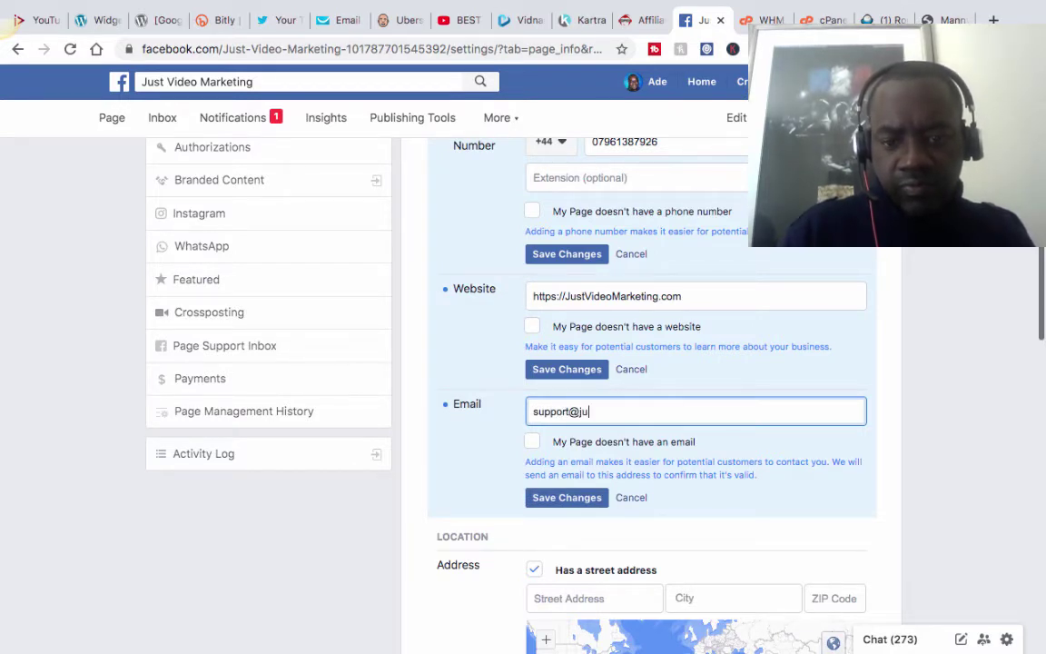
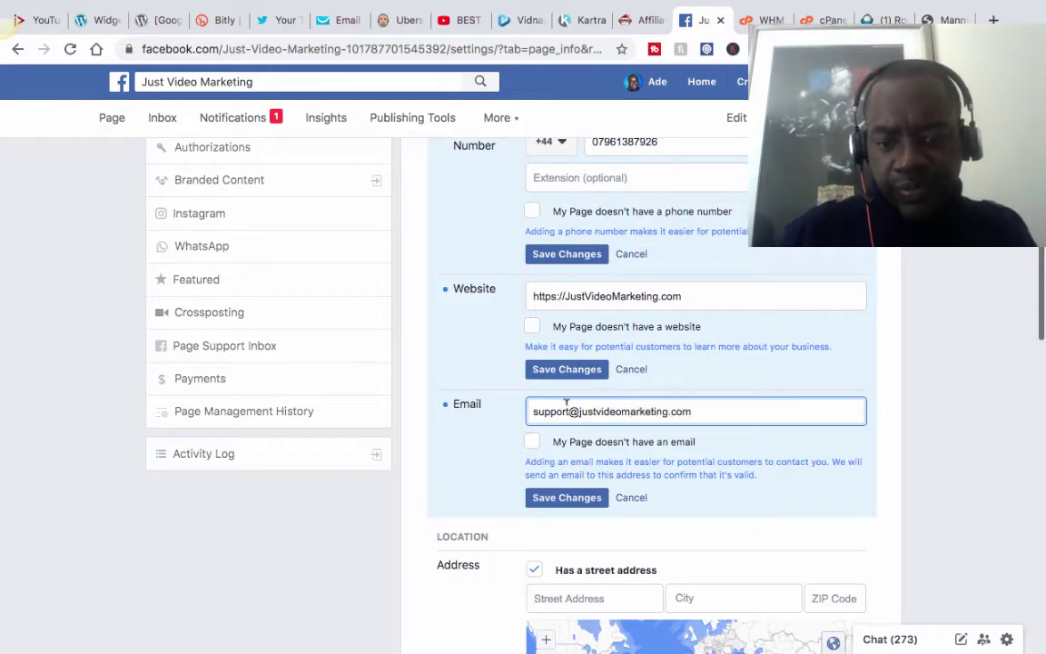
Mark the business open Monday through Saturday.
{"action": "scroll", "coordinate": [584, 414], "scroll_direction": "down", "scroll_amount": 5}
{"action": "scroll", "coordinate": [584, 415], "scroll_direction": "down", "scroll_amount": 2}
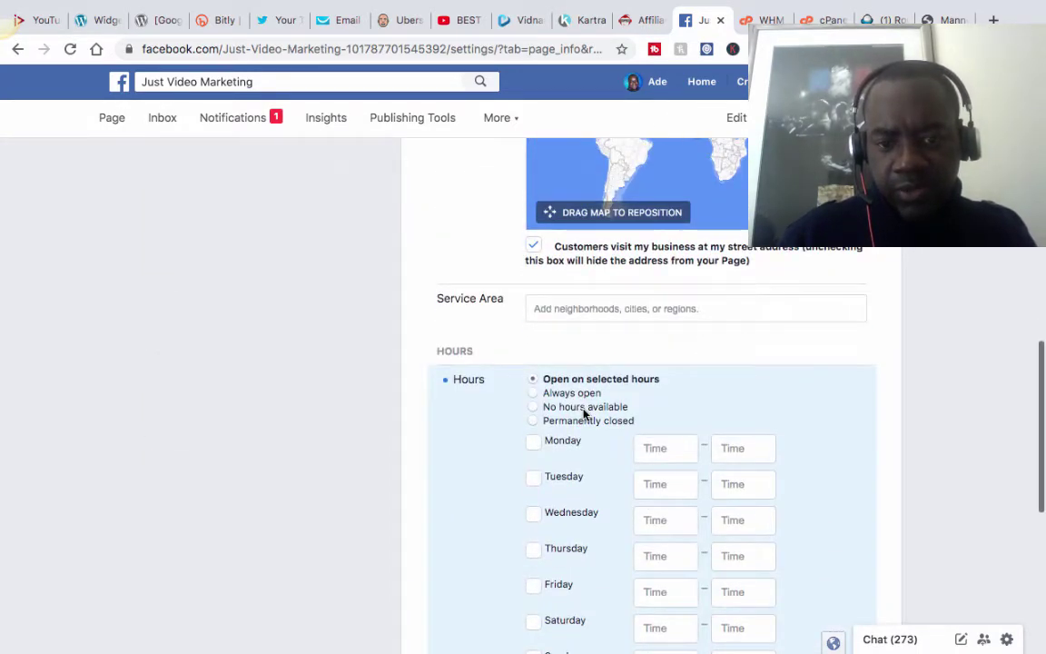
{"action": "scroll", "coordinate": [584, 413], "scroll_direction": "down", "scroll_amount": 2}
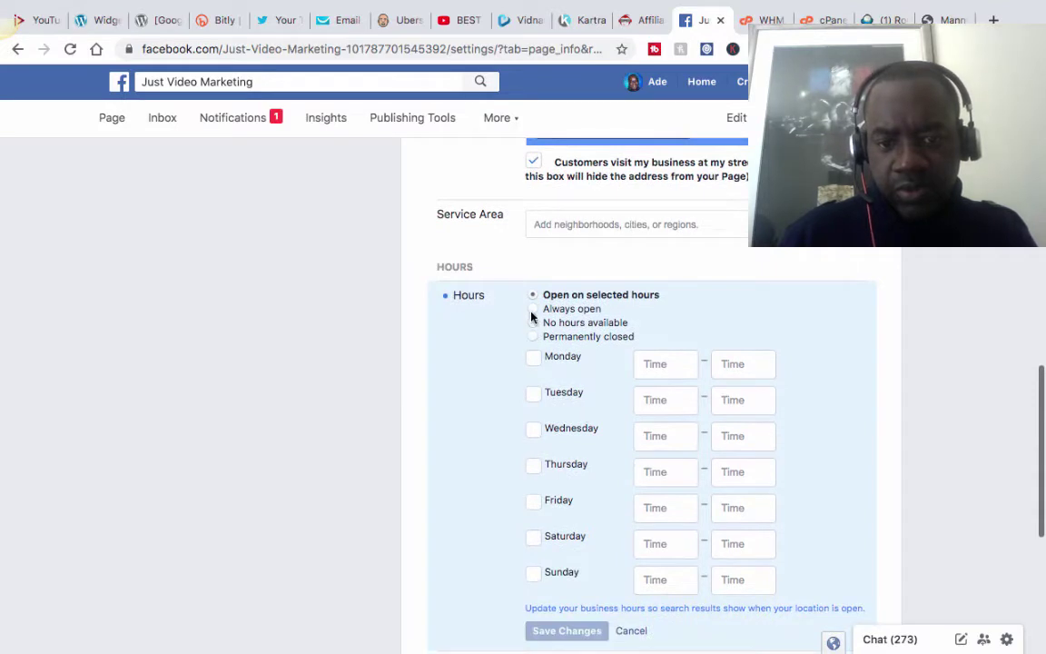
{"action": "left_click", "coordinate": [534, 358]}
{"action": "left_click", "coordinate": [532, 399]}
{"action": "left_click", "coordinate": [536, 430]}
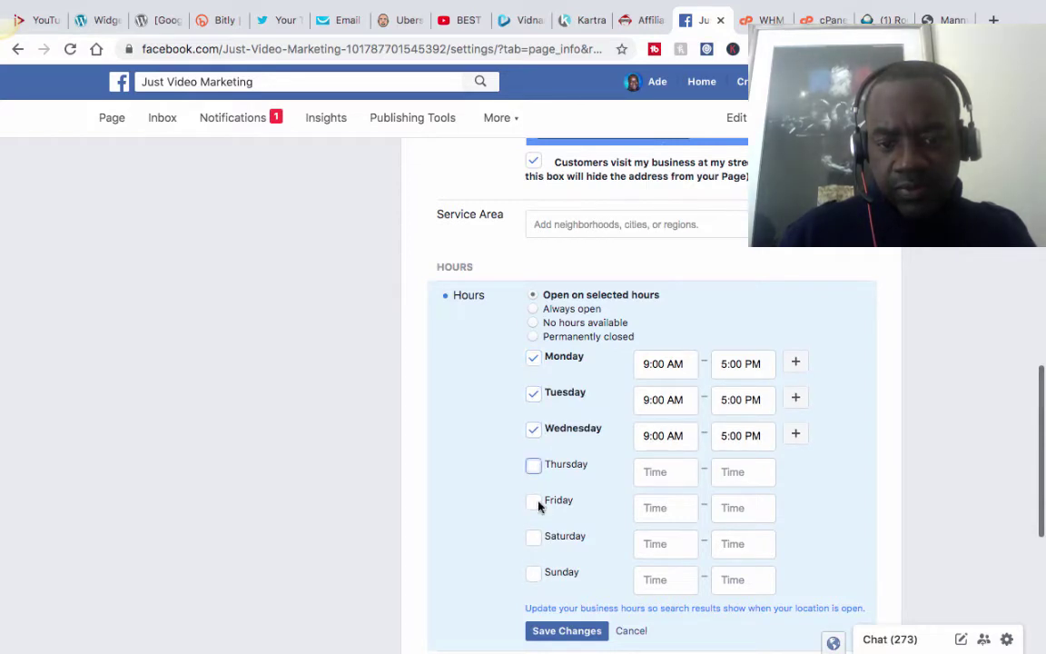
{"action": "left_click", "coordinate": [534, 465]}
{"action": "left_click", "coordinate": [534, 501]}
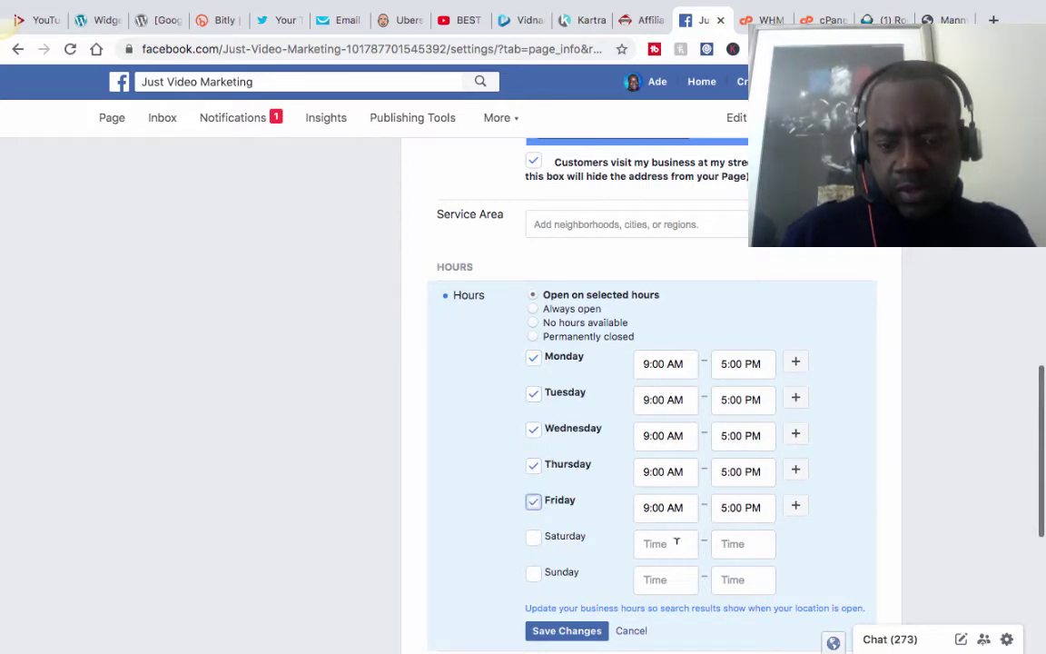
{"action": "left_click", "coordinate": [532, 535]}
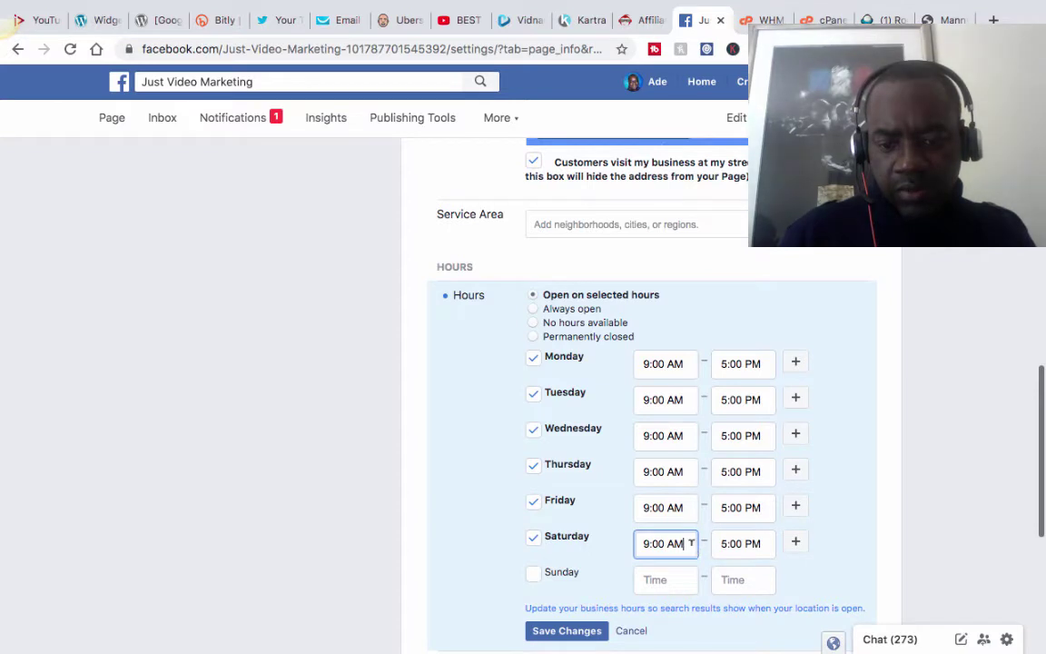
Set Saturday hours to 10:00 AM–2:00 PM and leave Sunday closed.
{"action": "left_click", "coordinate": [645, 542]}
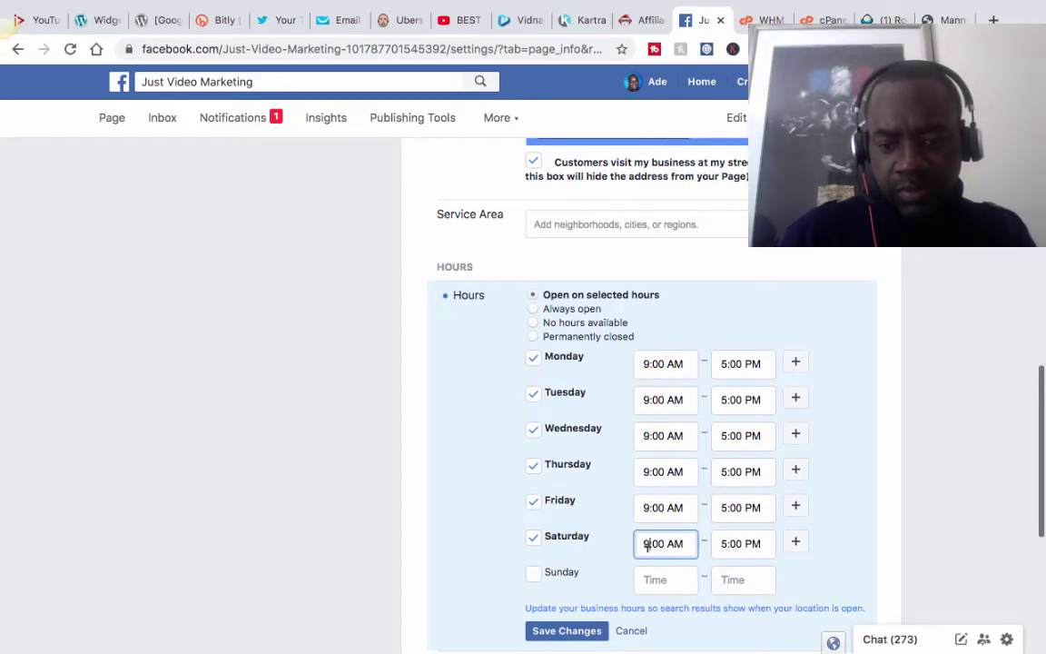
{"action": "key", "text": "BackSpace"}
{"action": "type", "text": "10"}
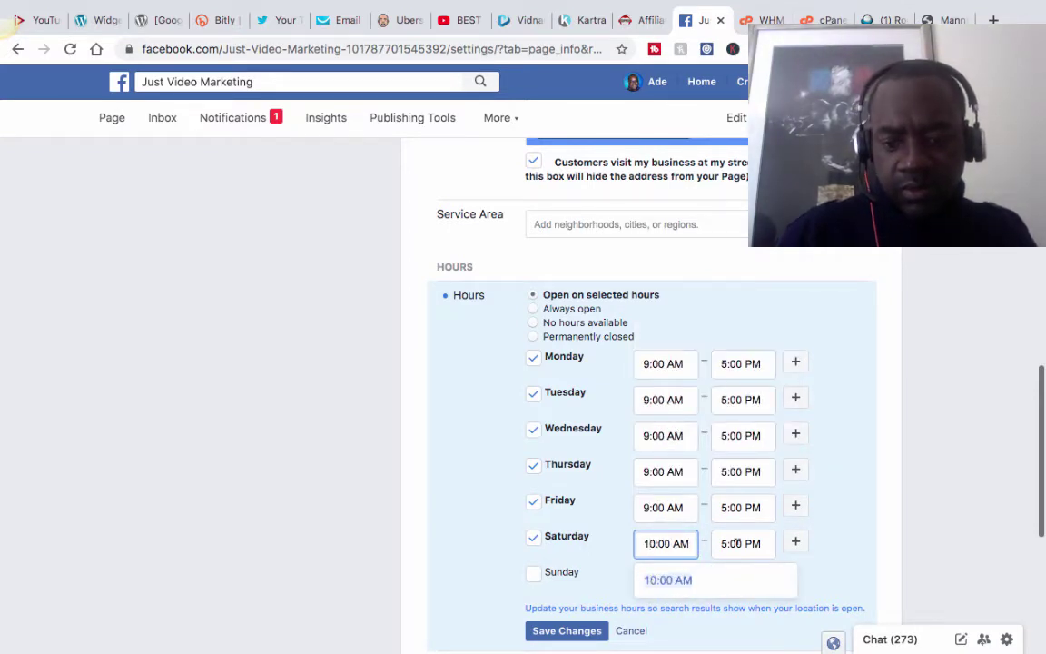
{"action": "left_click", "coordinate": [727, 543]}
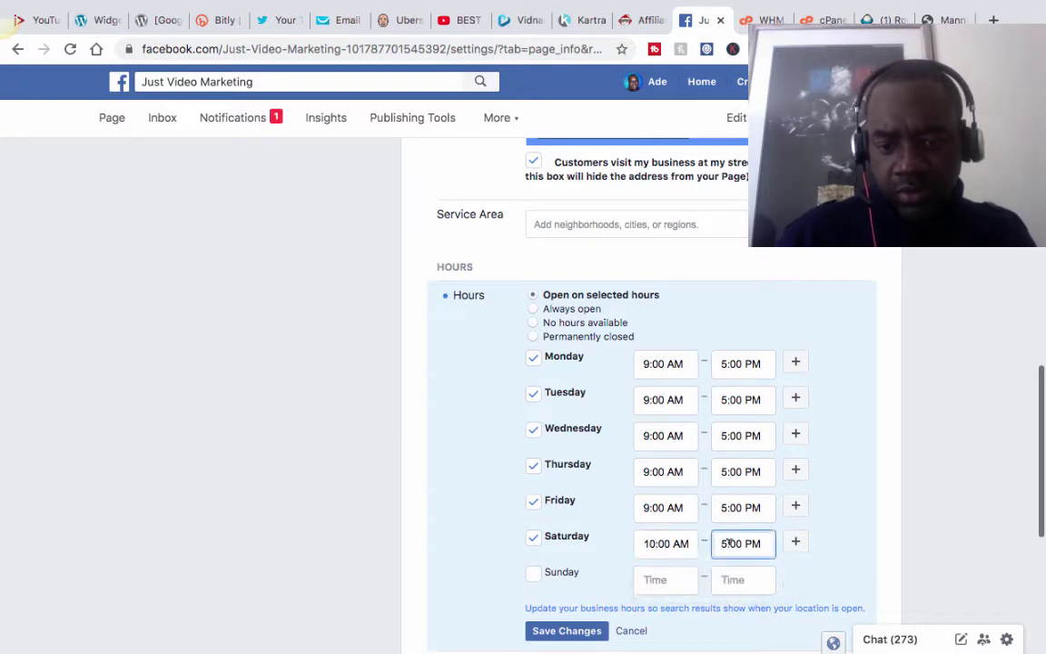
{"action": "key", "text": "BackSpace"}
{"action": "type", "text": "2"}
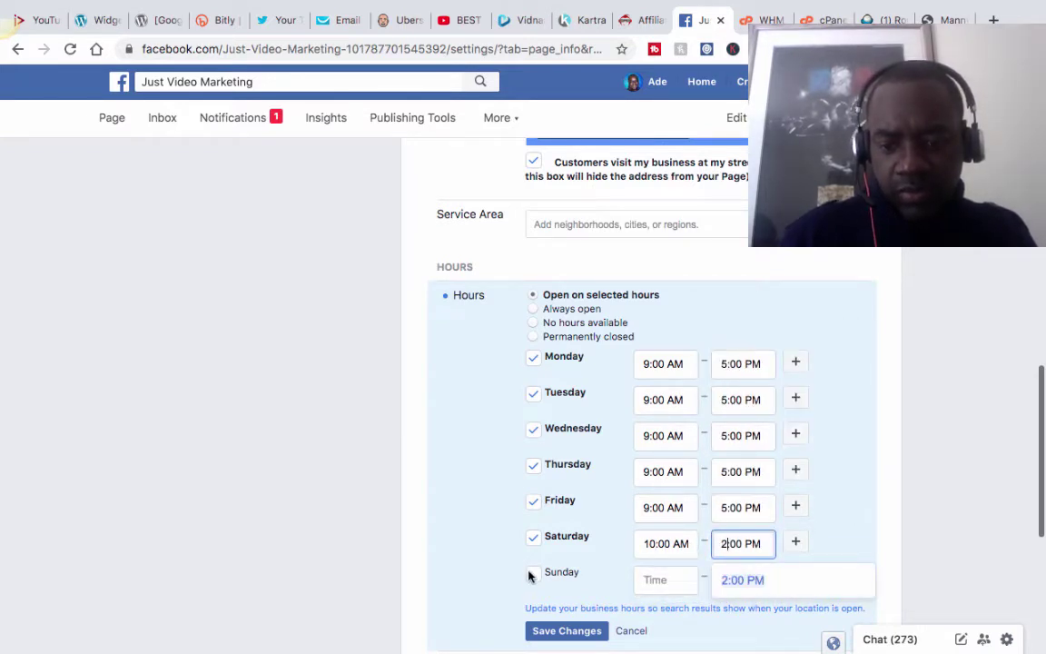
{"action": "left_click", "coordinate": [528, 581]}
{"action": "left_click", "coordinate": [534, 574]}
{"action": "left_click", "coordinate": [533, 573]}
Save the contact details and return to the top of Page Info.
{"action": "scroll", "coordinate": [777, 581], "scroll_direction": "down", "scroll_amount": 2}
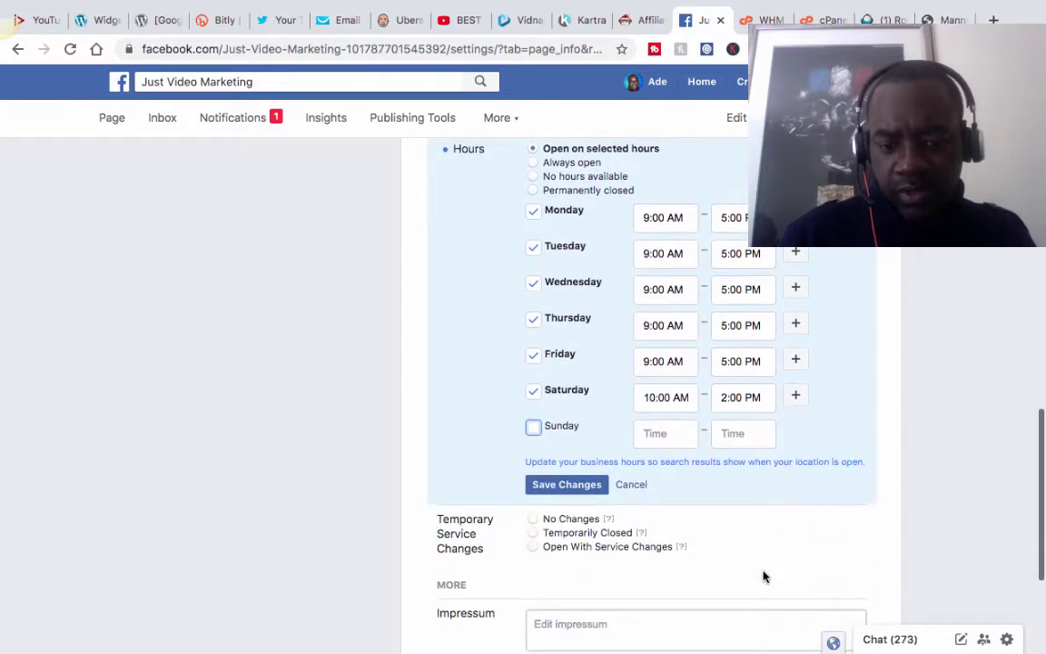
{"action": "scroll", "coordinate": [762, 575], "scroll_direction": "down", "scroll_amount": 5}
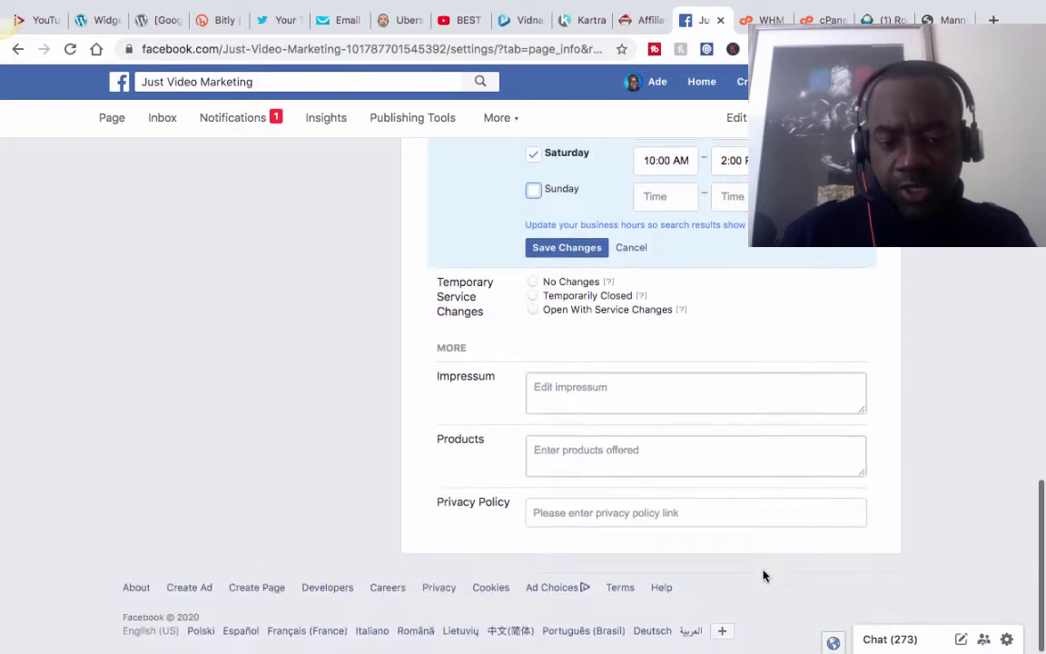
{"action": "scroll", "coordinate": [762, 574], "scroll_direction": "up", "scroll_amount": 5}
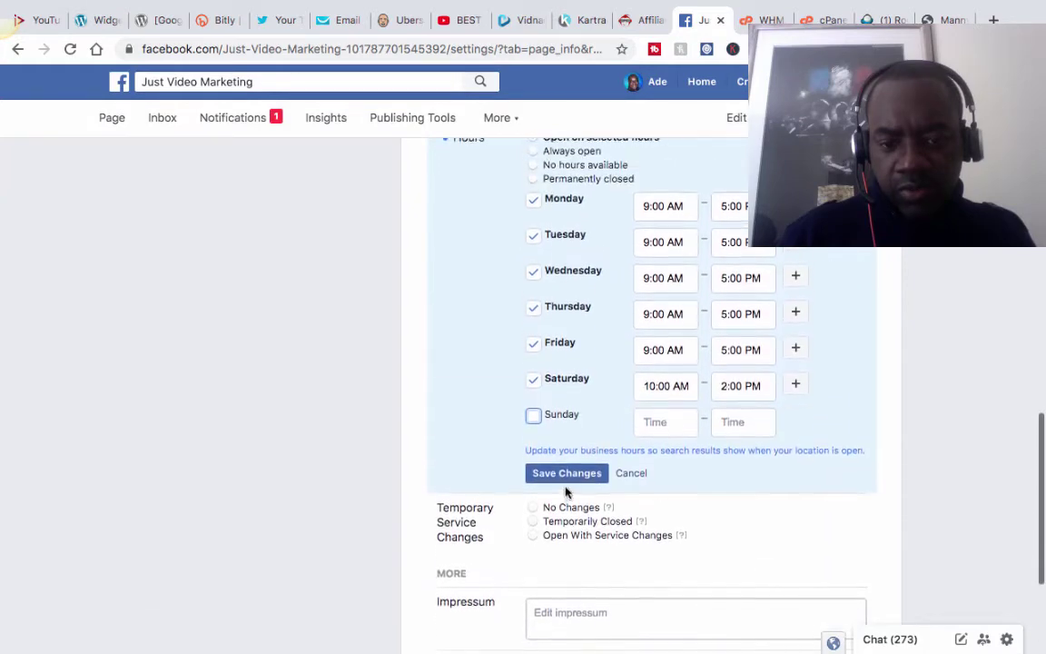
{"action": "left_click", "coordinate": [563, 489]}
{"action": "scroll", "coordinate": [663, 535], "scroll_direction": "up", "scroll_amount": 10}
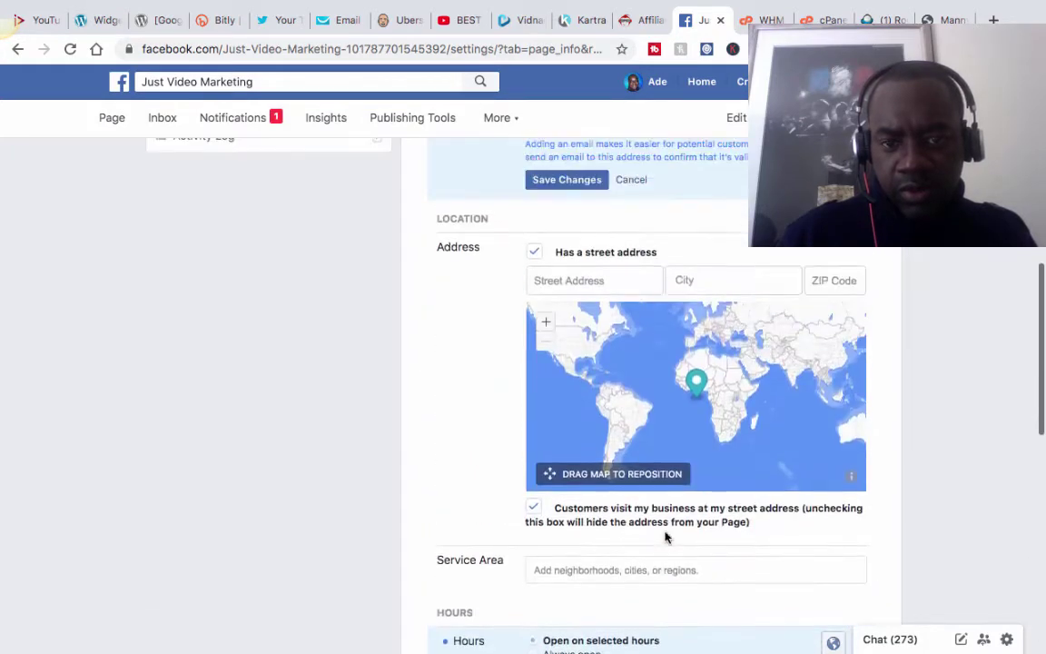
{"action": "scroll", "coordinate": [665, 536], "scroll_direction": "up", "scroll_amount": 2}
{"action": "scroll", "coordinate": [665, 531], "scroll_direction": "up", "scroll_amount": 4}
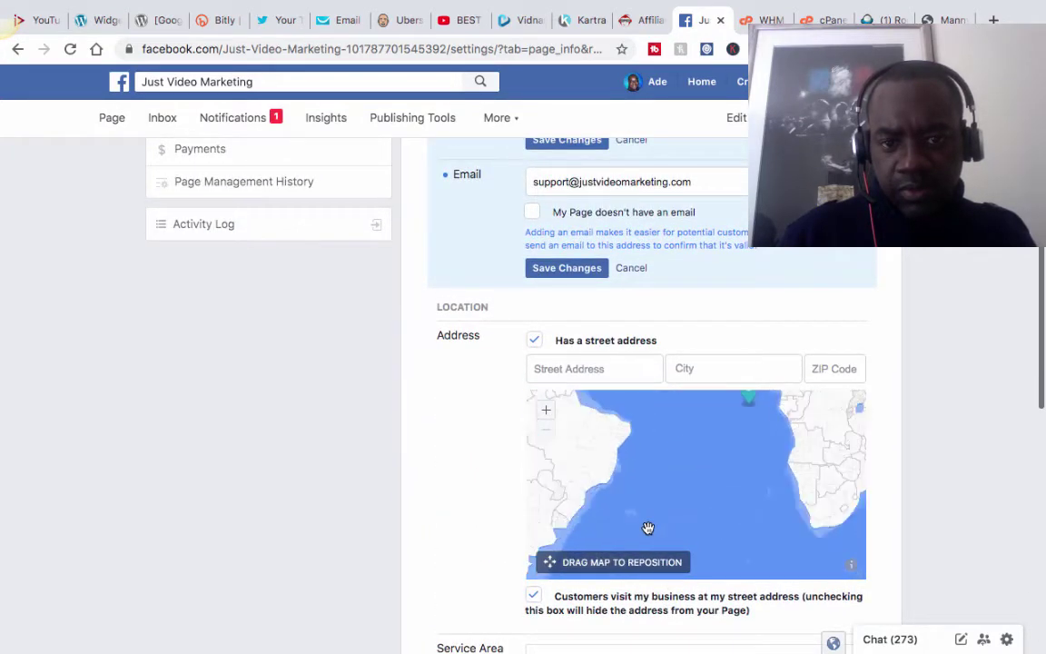
{"action": "scroll", "coordinate": [488, 485], "scroll_direction": "up", "scroll_amount": 4}
{"action": "scroll", "coordinate": [487, 486], "scroll_direction": "up", "scroll_amount": 7}
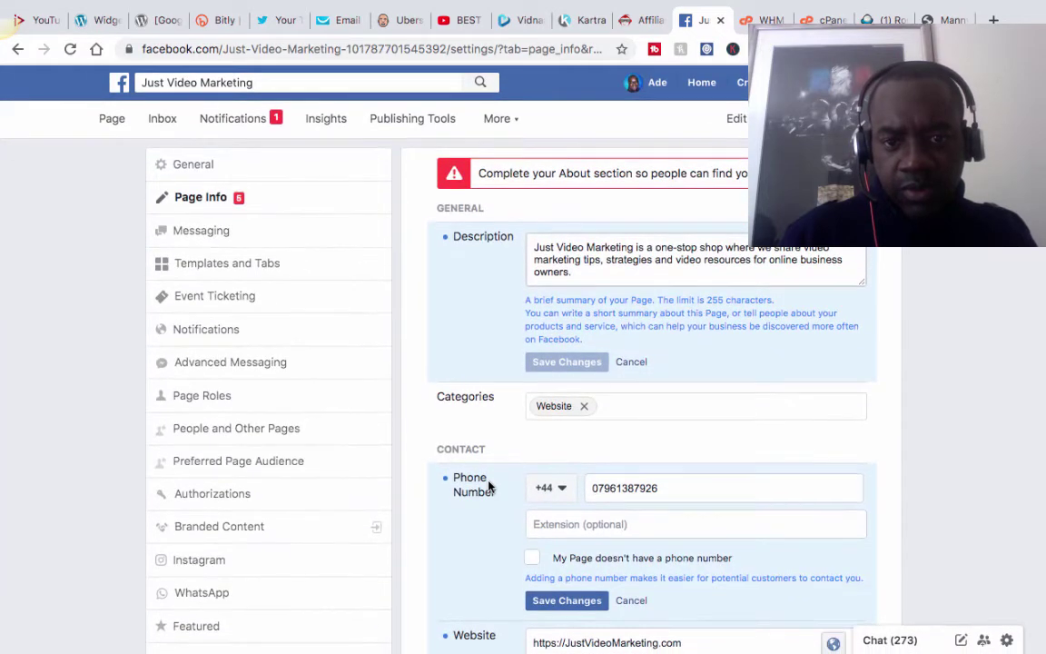
Browse the General settings, including moderation and profanity filter, then reopen the Just Video Marketing page.
{"action": "left_click", "coordinate": [194, 165]}
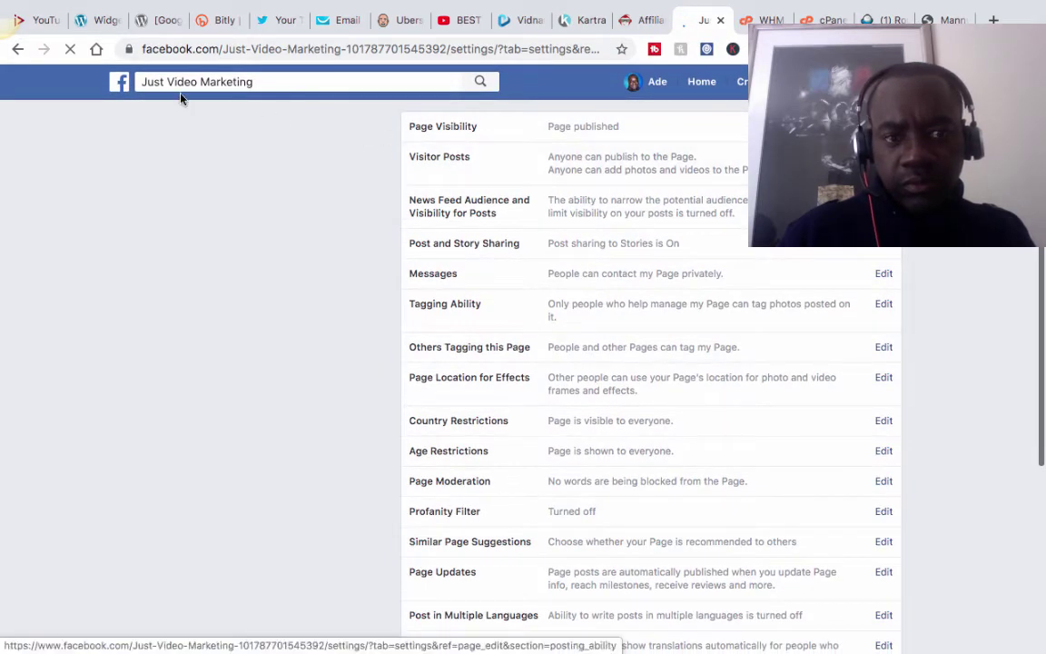
{"action": "scroll", "coordinate": [497, 245], "scroll_direction": "down", "scroll_amount": 3}
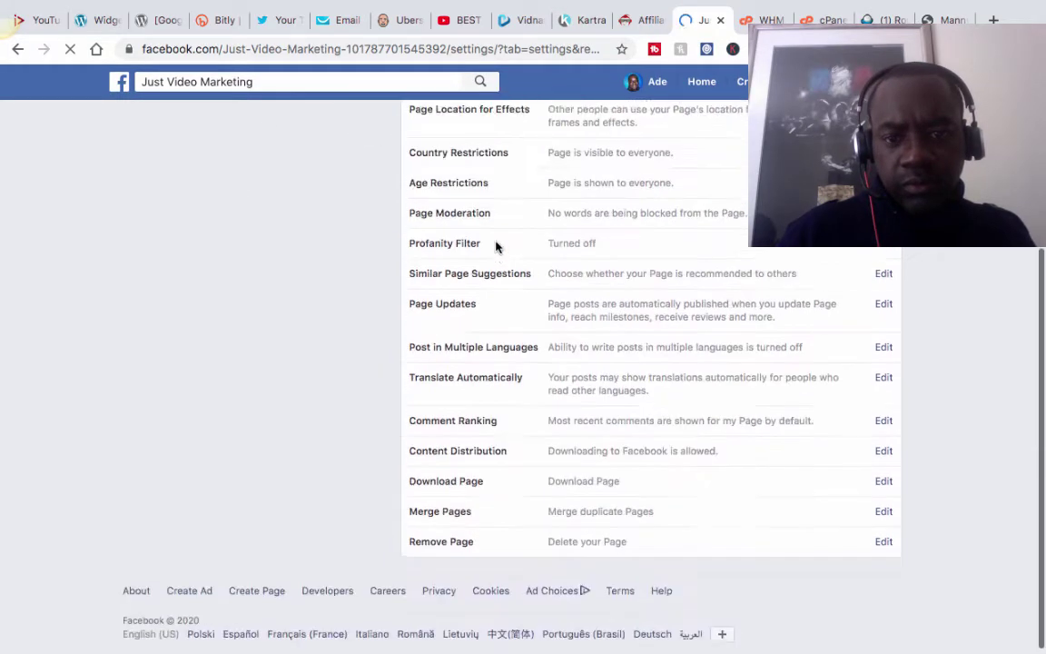
{"action": "scroll", "coordinate": [496, 247], "scroll_direction": "up", "scroll_amount": 2}
{"action": "scroll", "coordinate": [497, 247], "scroll_direction": "up", "scroll_amount": 1}
{"action": "scroll", "coordinate": [496, 247], "scroll_direction": "down", "scroll_amount": 3}
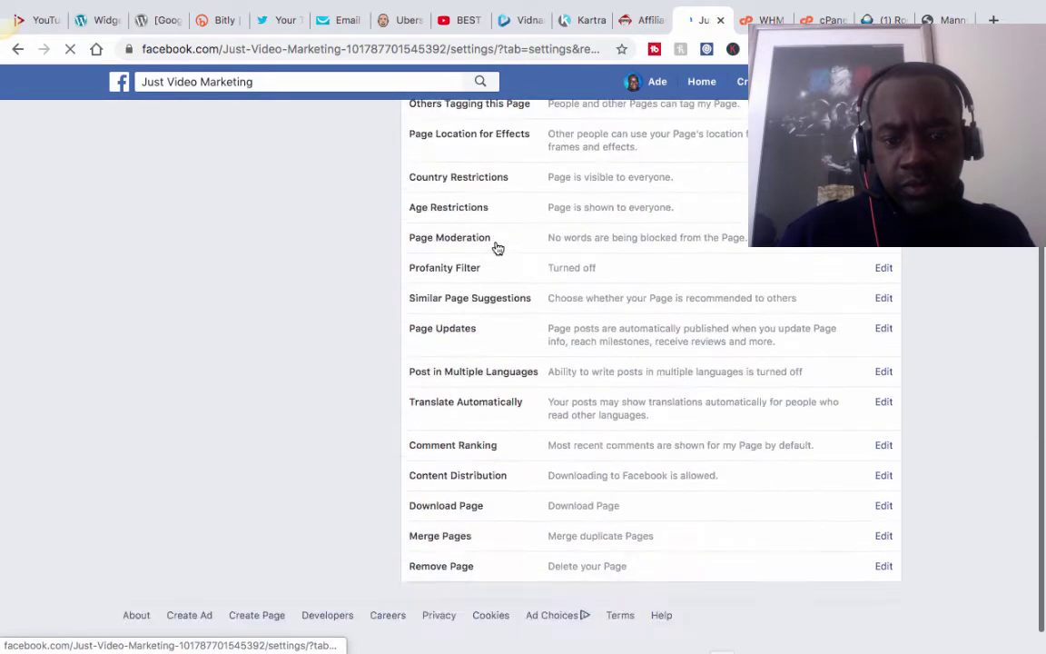
{"action": "scroll", "coordinate": [497, 247], "scroll_direction": "up", "scroll_amount": 3}
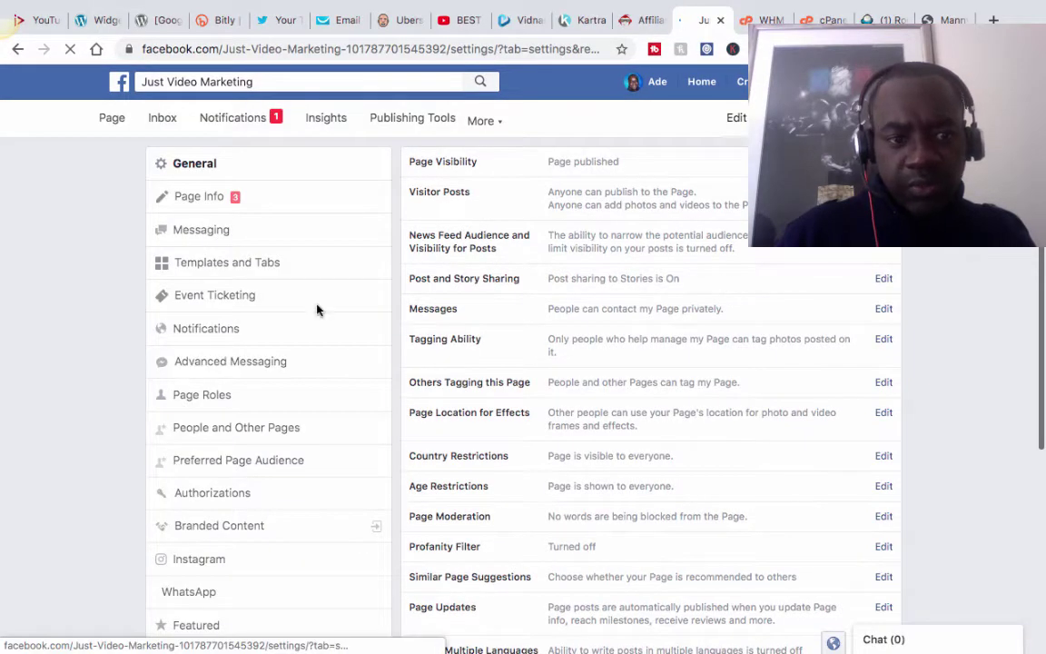
{"action": "left_click", "coordinate": [595, 338]}
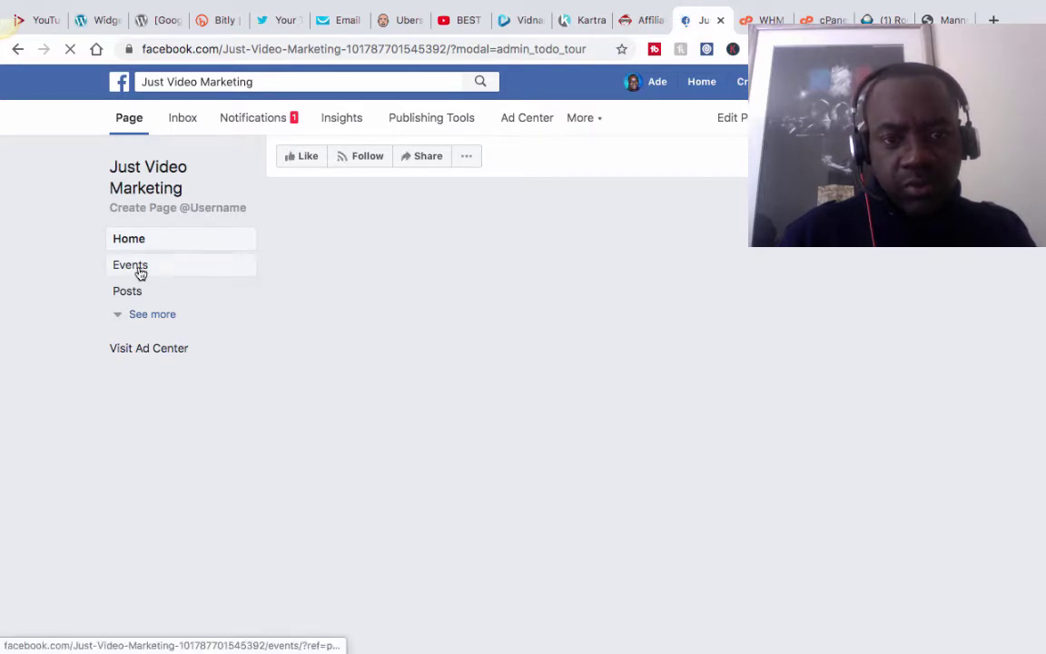
From the page's home, open the Add a Button to Your Page dialog at its button-type choices.
{"action": "left_click", "coordinate": [599, 120]}
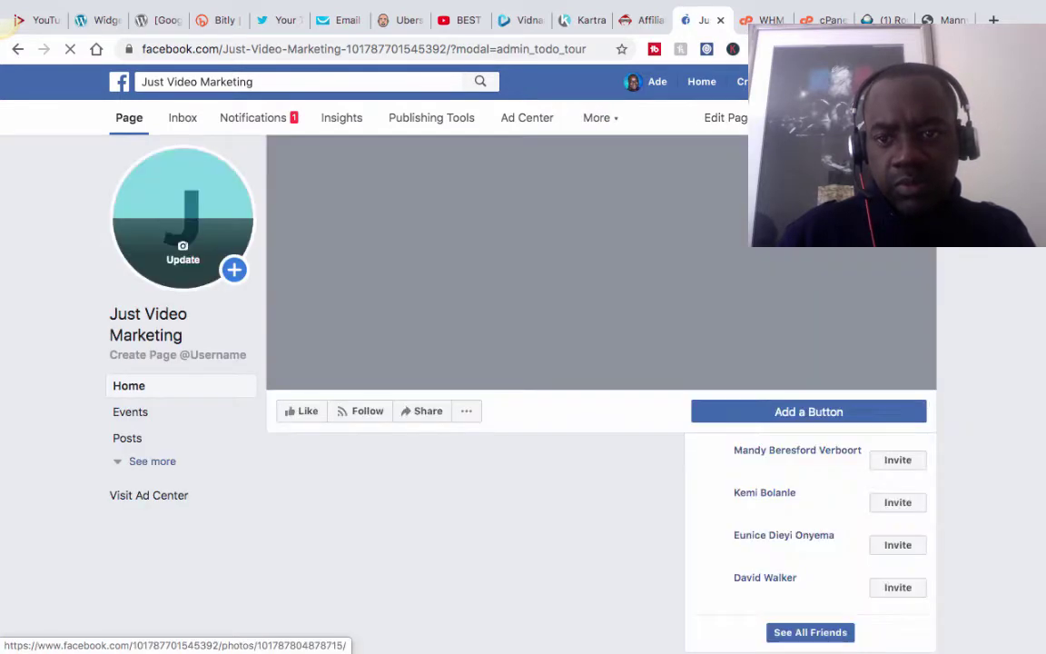
{"action": "scroll", "coordinate": [599, 363], "scroll_direction": "down", "scroll_amount": 3}
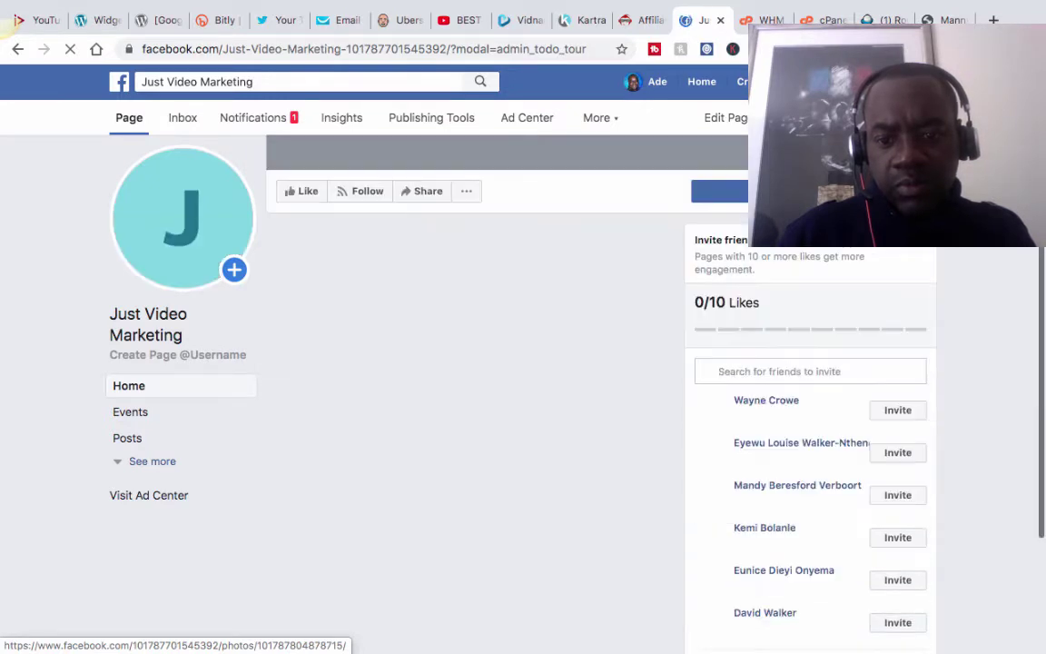
{"action": "scroll", "coordinate": [599, 364], "scroll_direction": "up", "scroll_amount": 1}
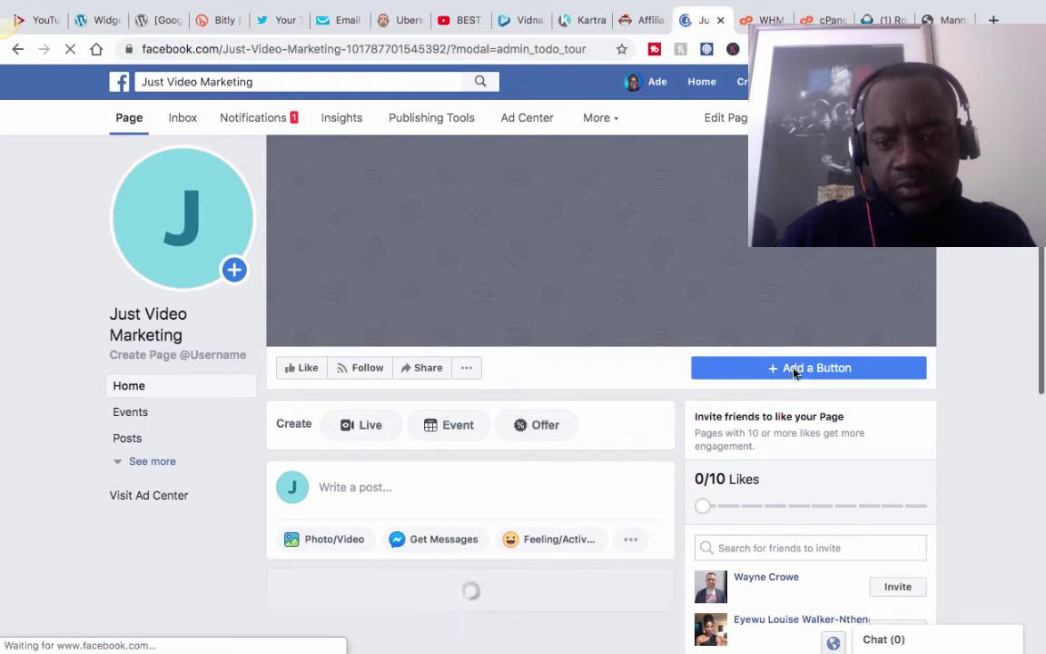
{"action": "left_click", "coordinate": [792, 373]}
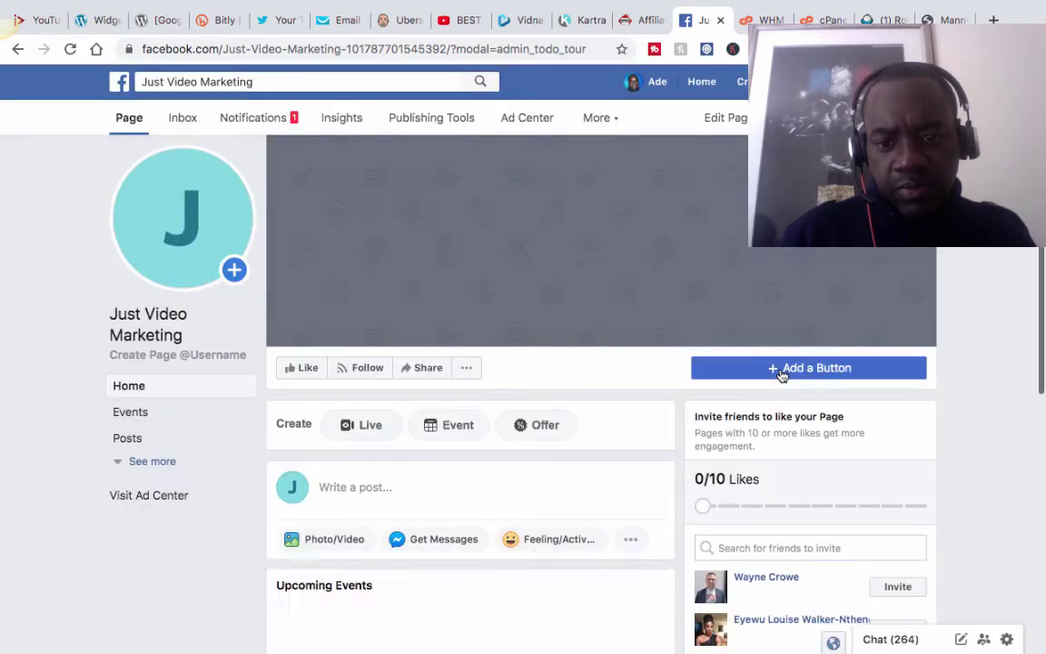
{"action": "left_click", "coordinate": [781, 367]}
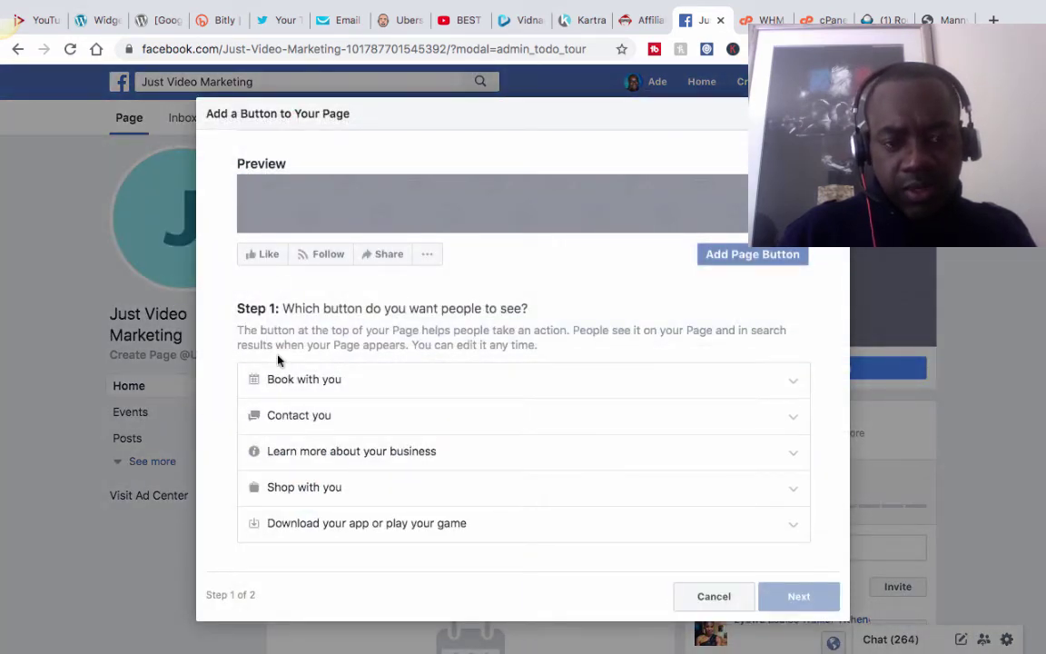
Choose Send Message under Contact you as the page's button type.
{"action": "left_click", "coordinate": [257, 457]}
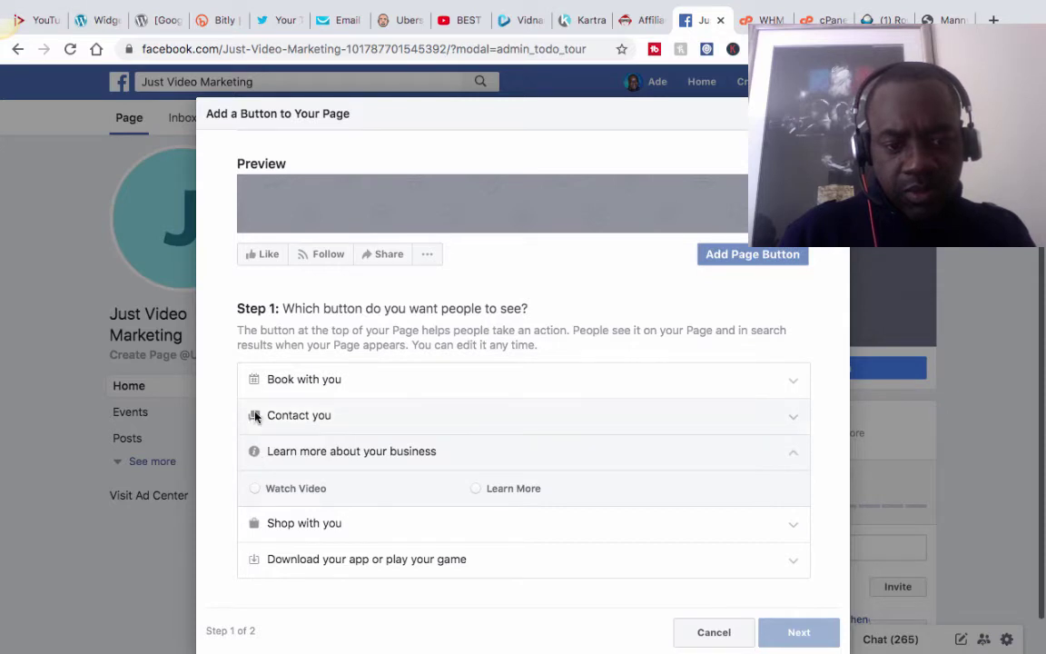
{"action": "left_click", "coordinate": [256, 415]}
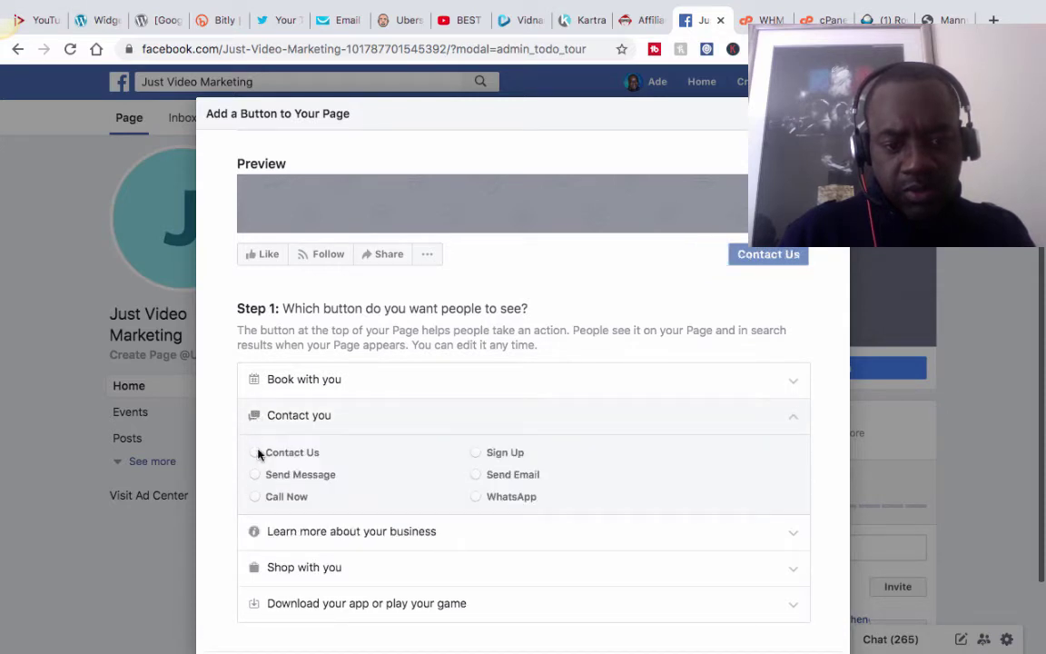
{"action": "left_click", "coordinate": [257, 474]}
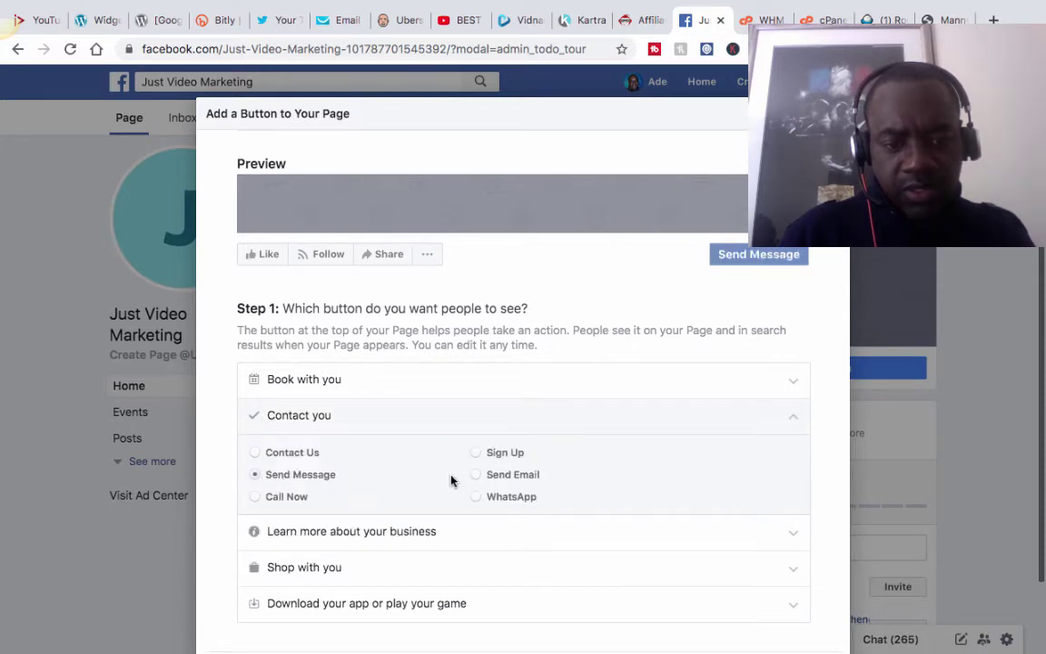
{"action": "scroll", "coordinate": [452, 482], "scroll_direction": "down", "scroll_amount": 2}
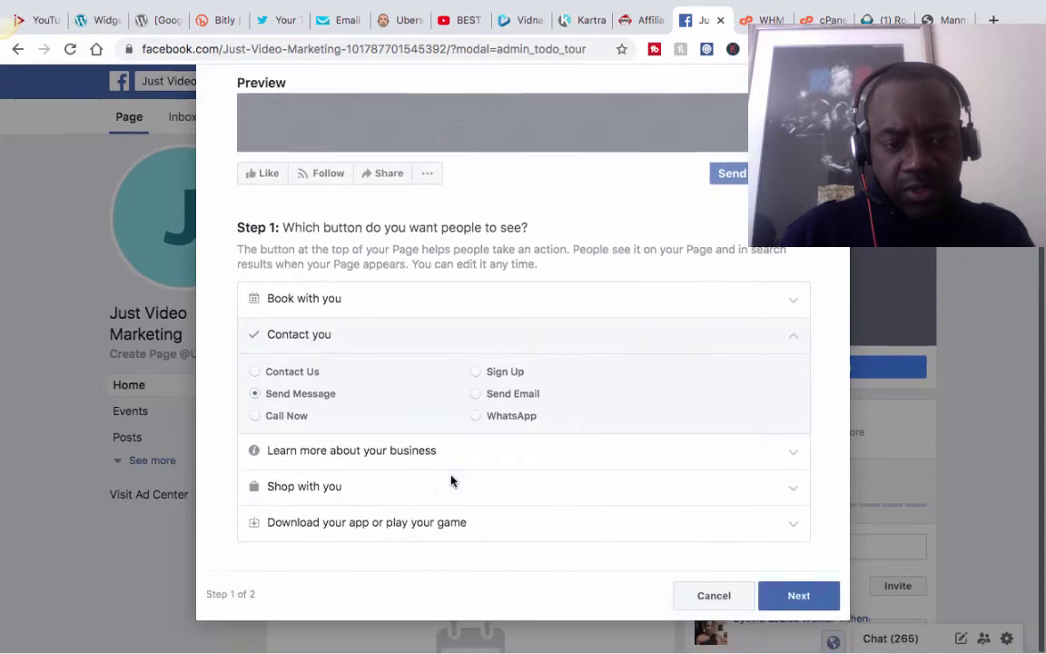
Set the Send Message button to take people to Messenger.
{"action": "left_click", "coordinate": [801, 596]}
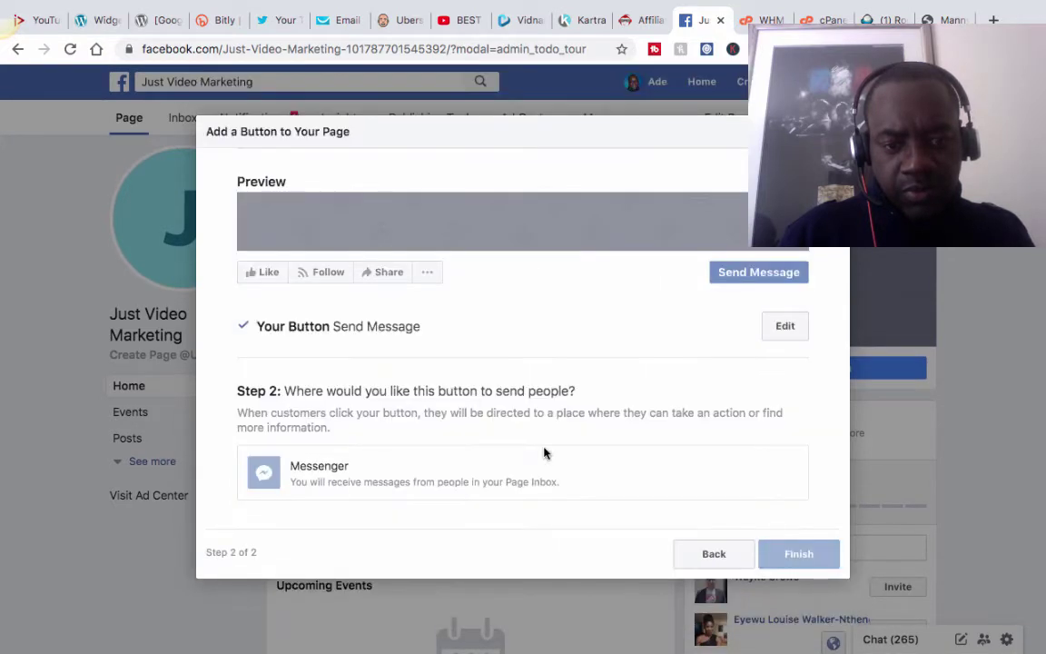
{"action": "scroll", "coordinate": [402, 382], "scroll_direction": "down", "scroll_amount": 1}
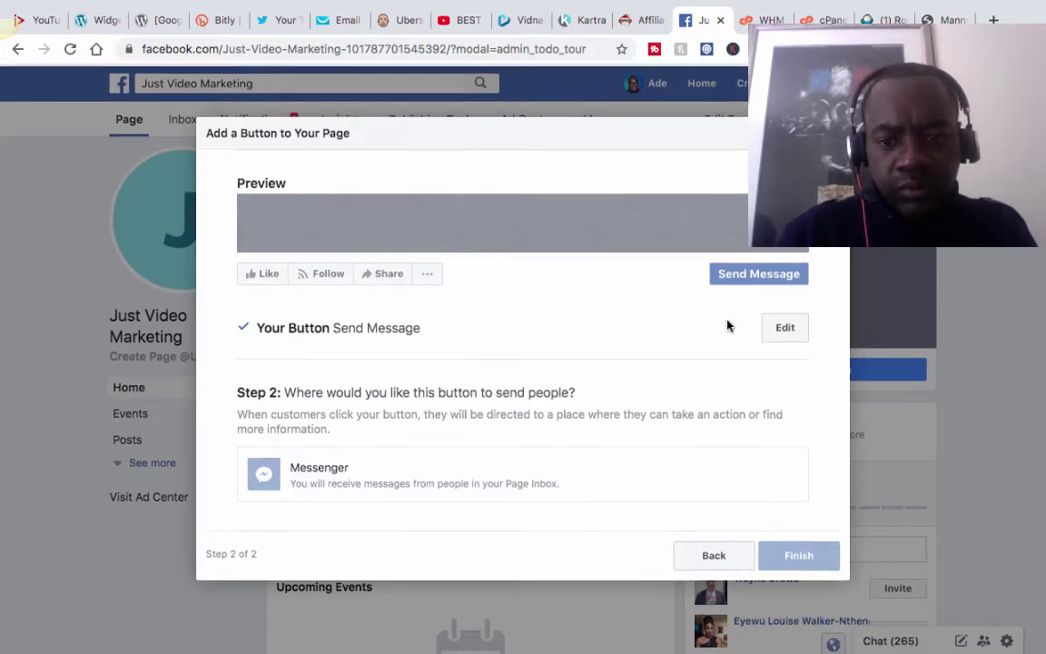
{"action": "left_click", "coordinate": [784, 329]}
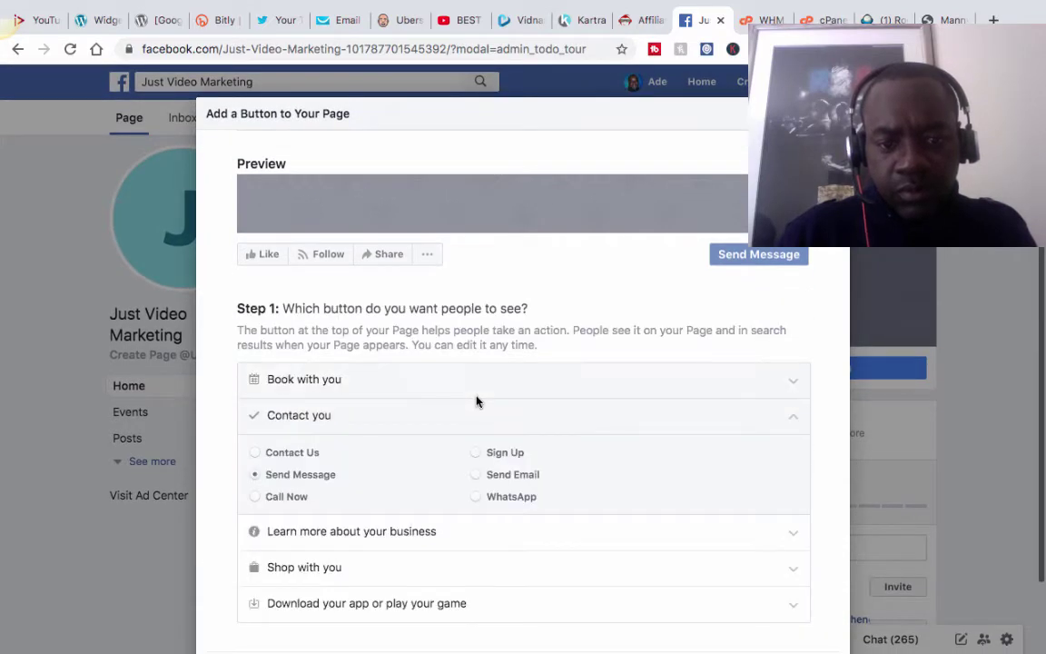
{"action": "scroll", "coordinate": [475, 401], "scroll_direction": "down", "scroll_amount": 2}
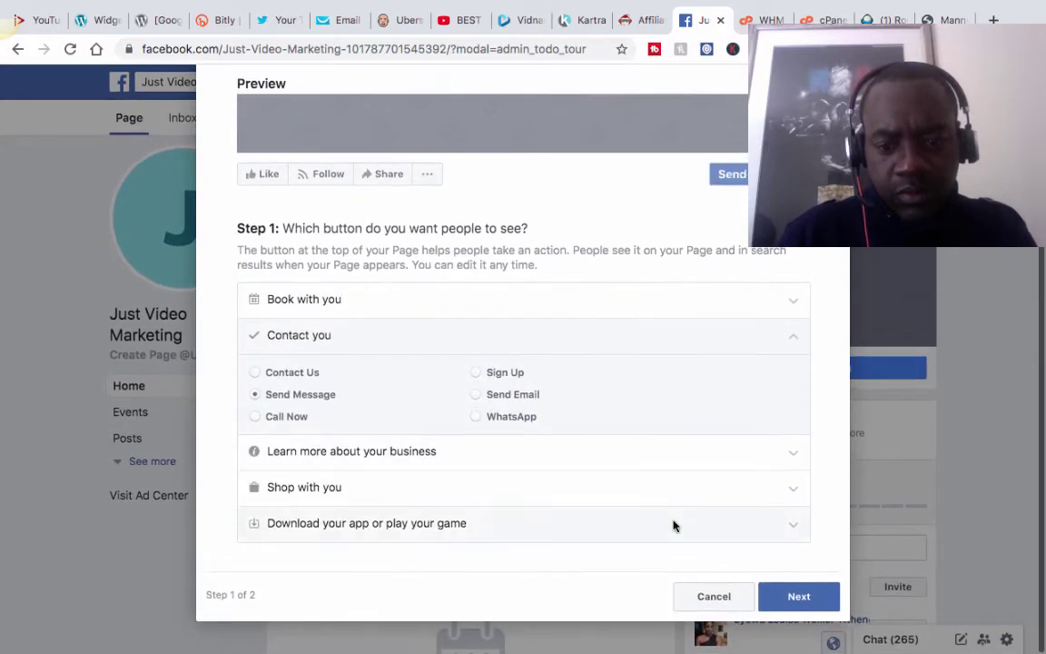
{"action": "left_click", "coordinate": [796, 595]}
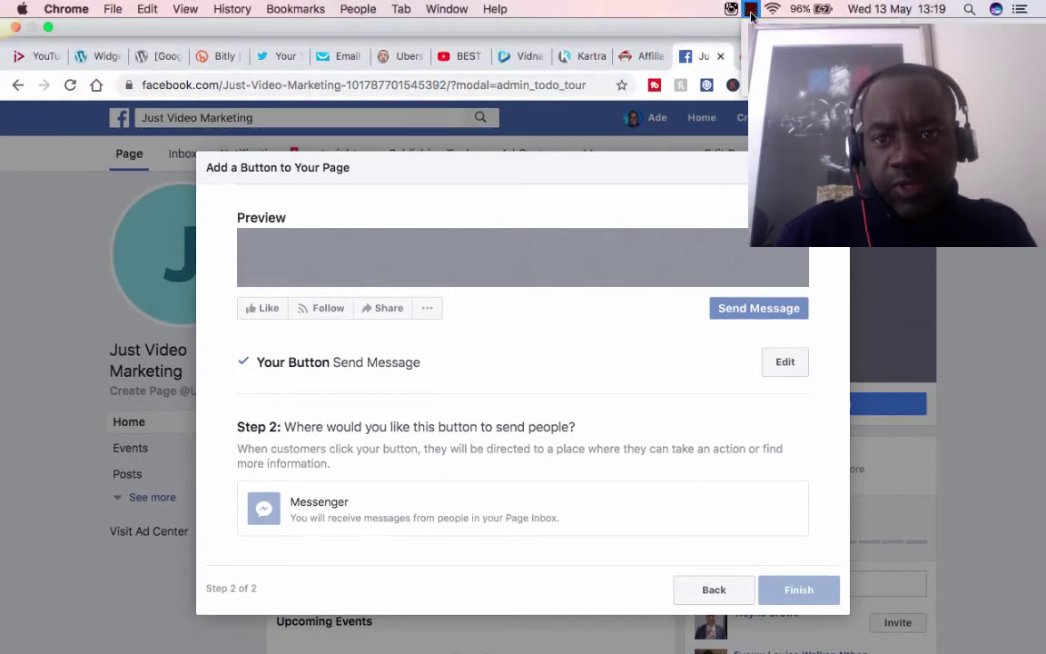
{"action": "left_click", "coordinate": [794, 490]}
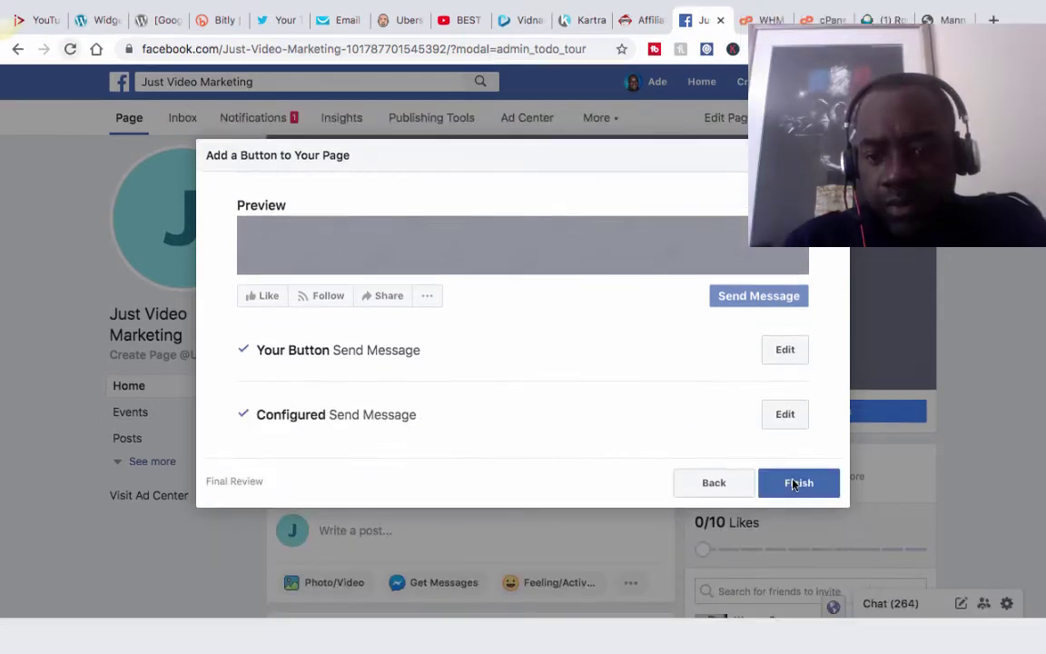
Confirm the final review so the Send Message button appears on the Just Video Marketing page.
{"action": "left_click", "coordinate": [796, 484]}
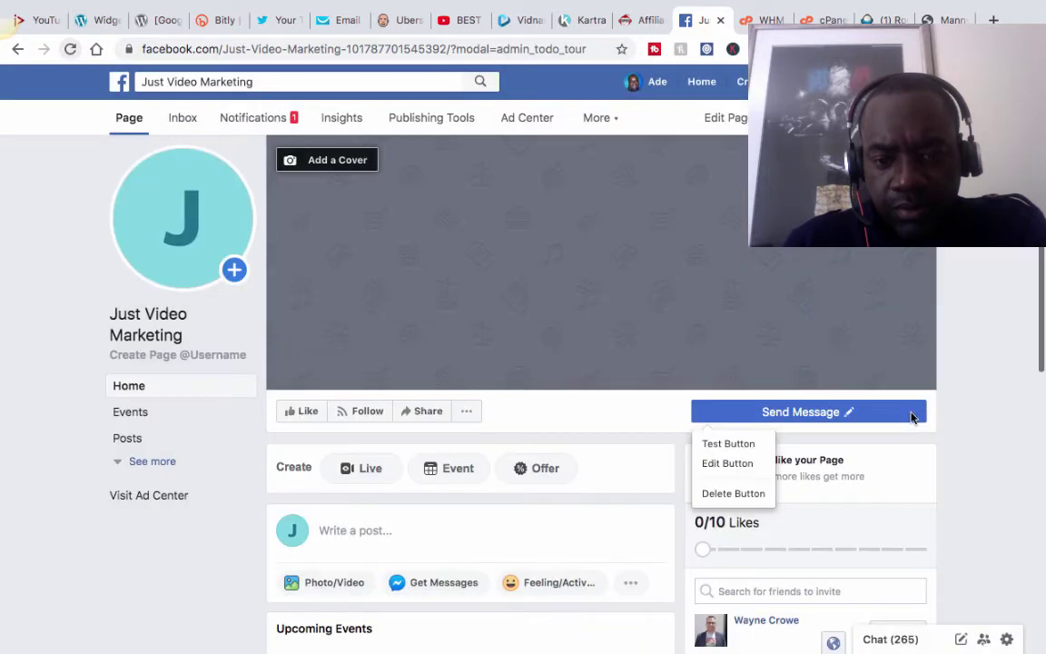
{"action": "scroll", "coordinate": [763, 449], "scroll_direction": "down", "scroll_amount": 2}
{"action": "scroll", "coordinate": [762, 446], "scroll_direction": "up", "scroll_amount": 1}
{"action": "mouse_move", "coordinate": [840, 397]}
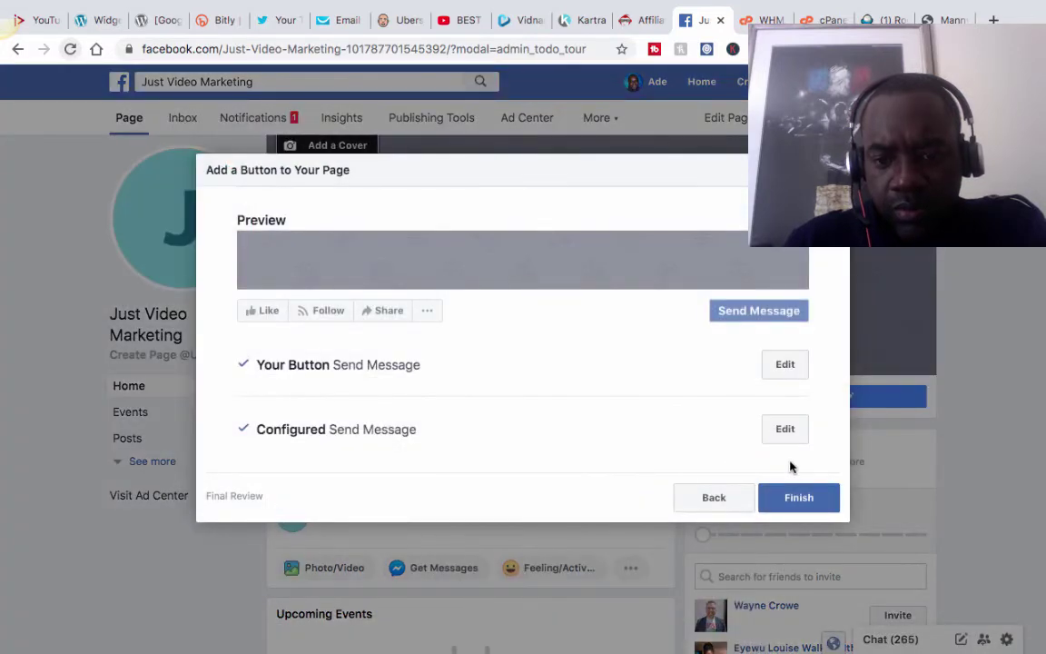
{"action": "left_click", "coordinate": [799, 498]}
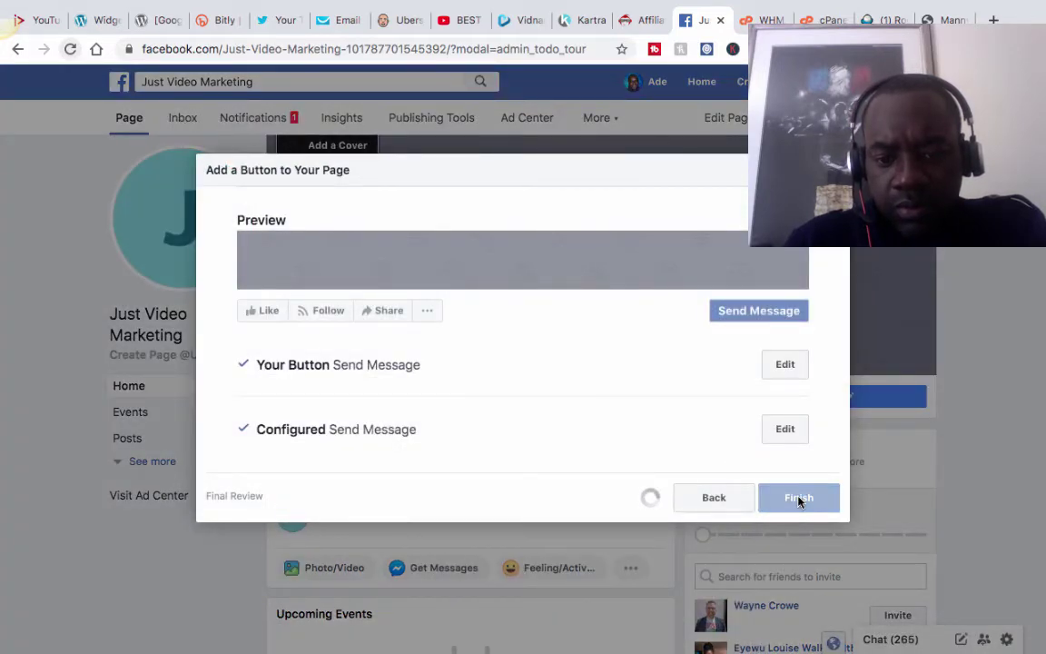
{"action": "scroll", "coordinate": [646, 387], "scroll_direction": "down", "scroll_amount": 2}
{"action": "scroll", "coordinate": [380, 351], "scroll_direction": "up", "scroll_amount": 2}
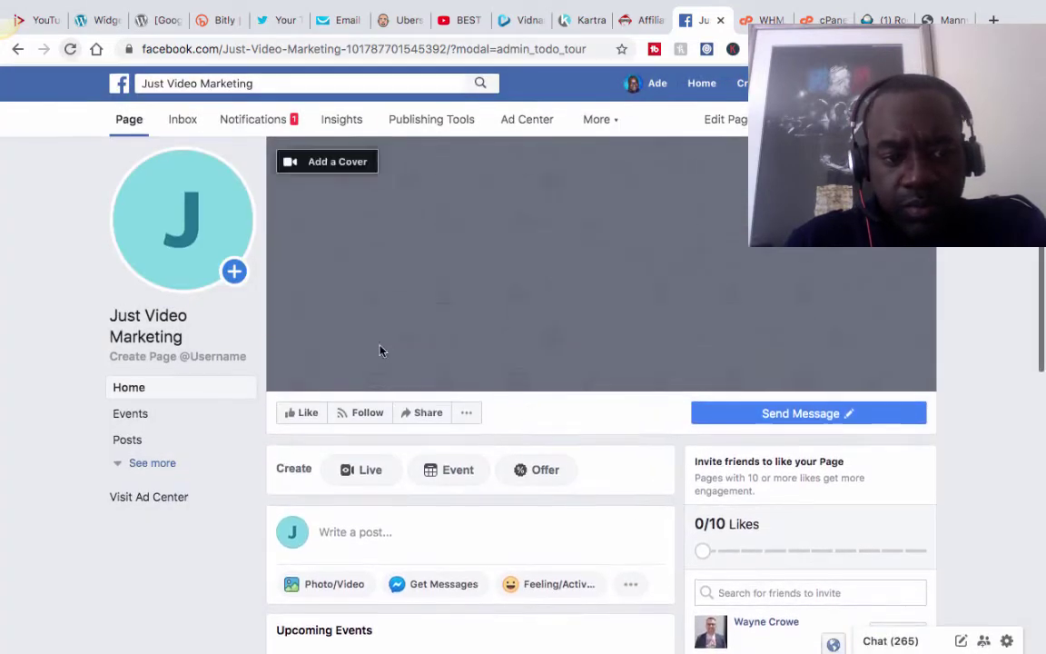
{"action": "scroll", "coordinate": [336, 386], "scroll_direction": "down", "scroll_amount": 1}
{"action": "scroll", "coordinate": [335, 386], "scroll_direction": "down", "scroll_amount": 1}
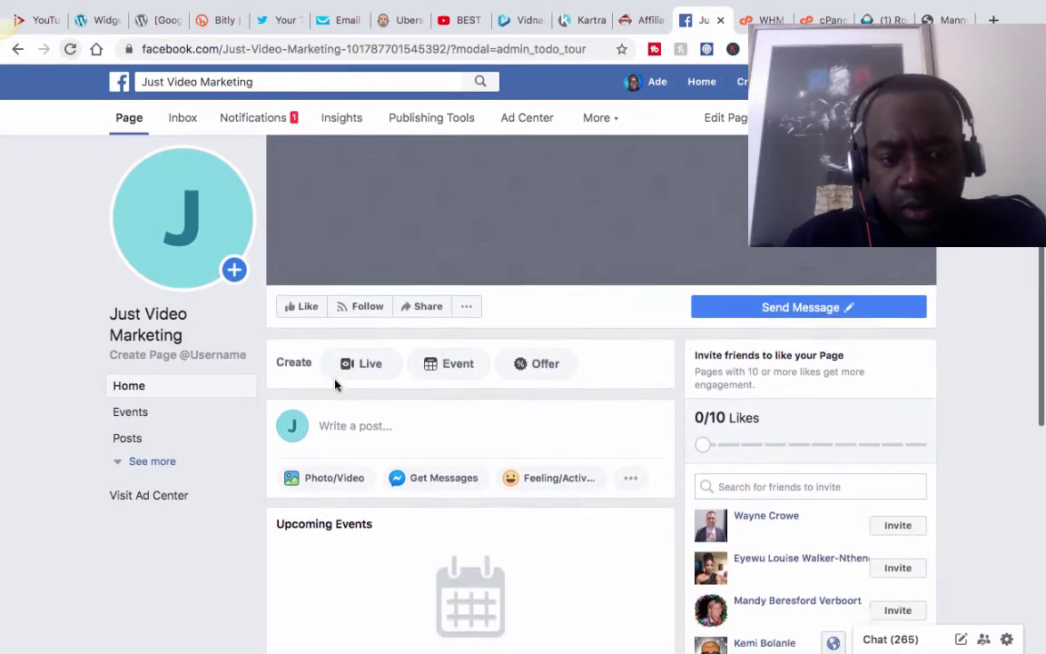
{"action": "scroll", "coordinate": [341, 389], "scroll_direction": "up", "scroll_amount": 1}
{"action": "scroll", "coordinate": [357, 392], "scroll_direction": "down", "scroll_amount": 2}
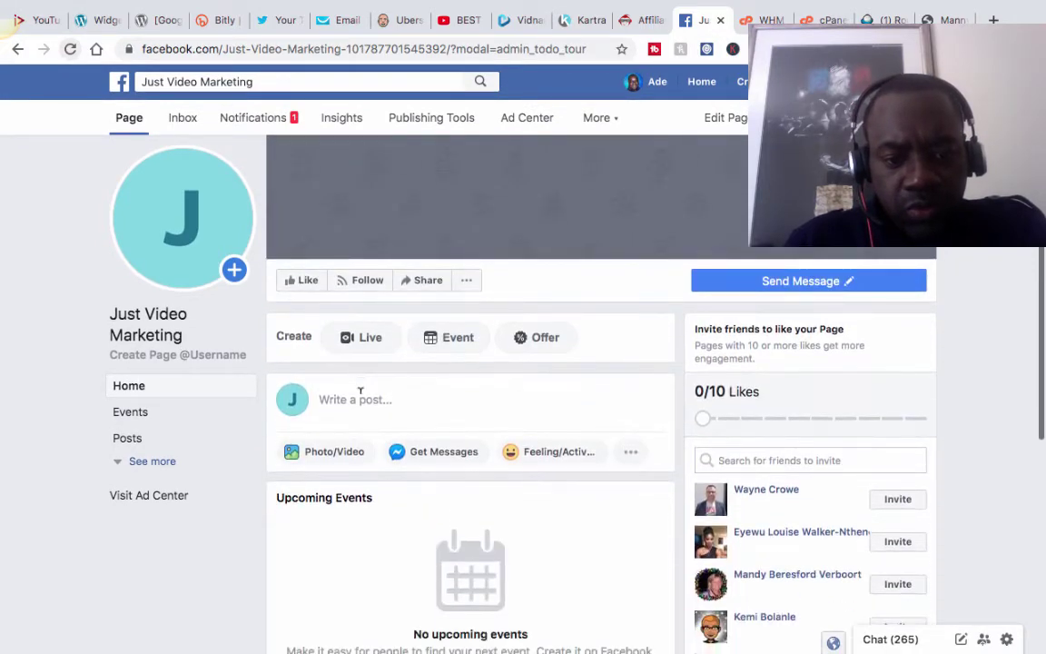
Write a new page post reading 'Welcome to JustVideoMarketing.com', correcting the typos.
{"action": "left_click", "coordinate": [359, 392]}
{"action": "type", "text": "W"}
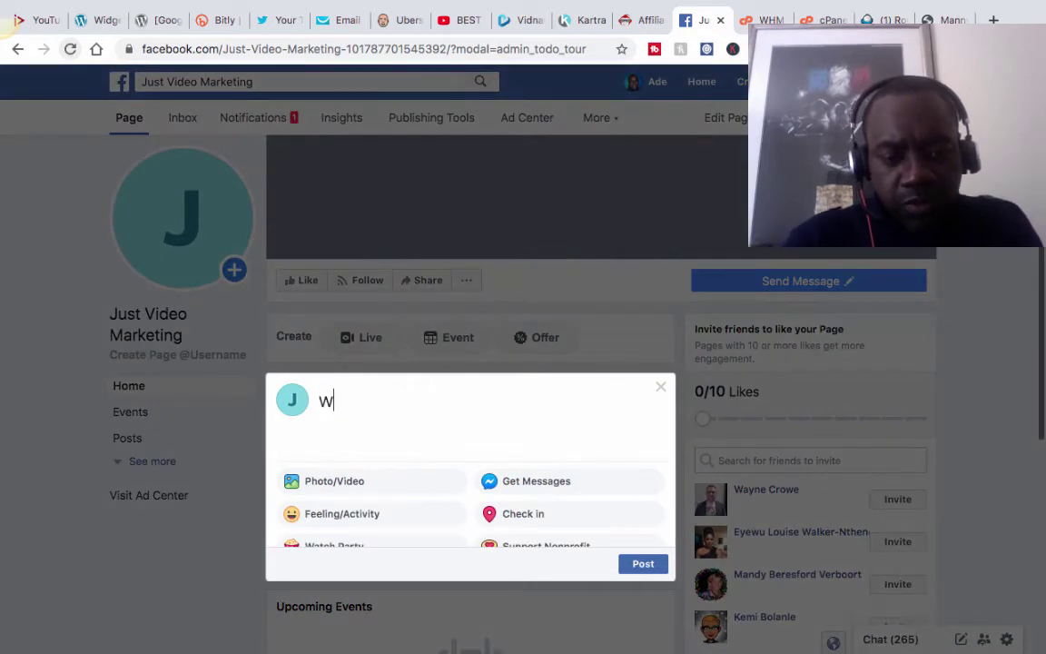
{"action": "type", "text": "W"}
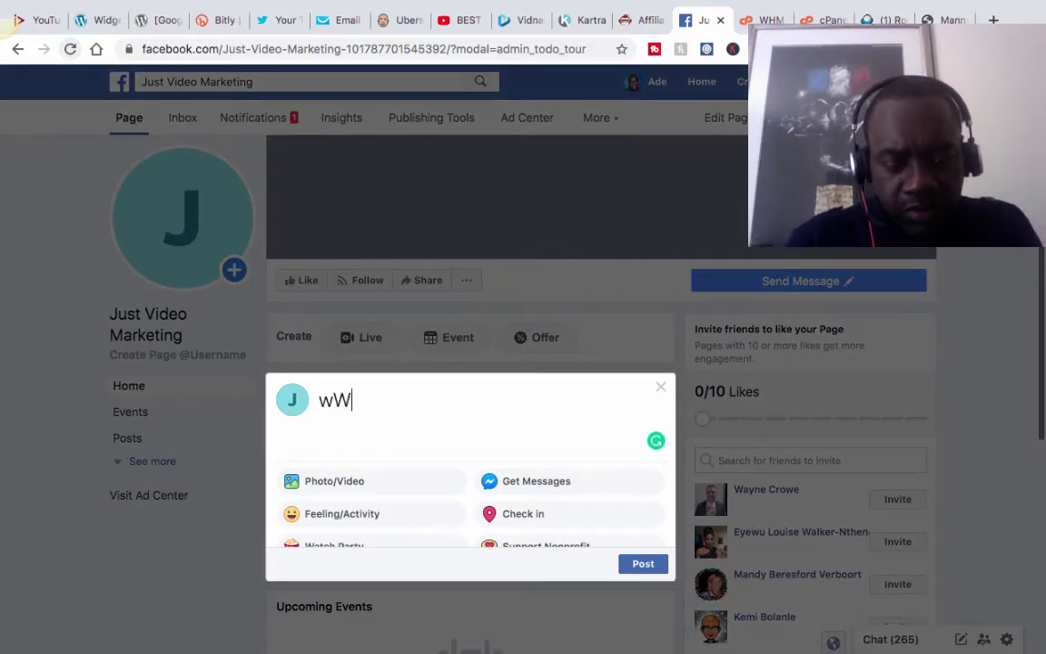
{"action": "key", "text": "BackSpace"}
{"action": "key", "text": "BackSpace"}
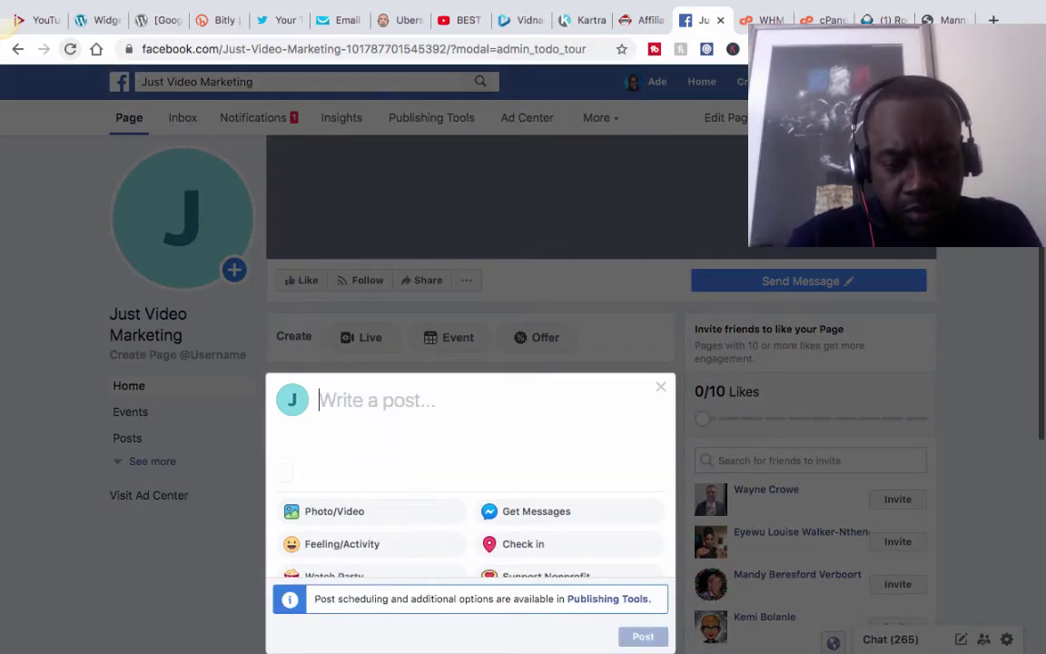
{"action": "type", "text": "W"}
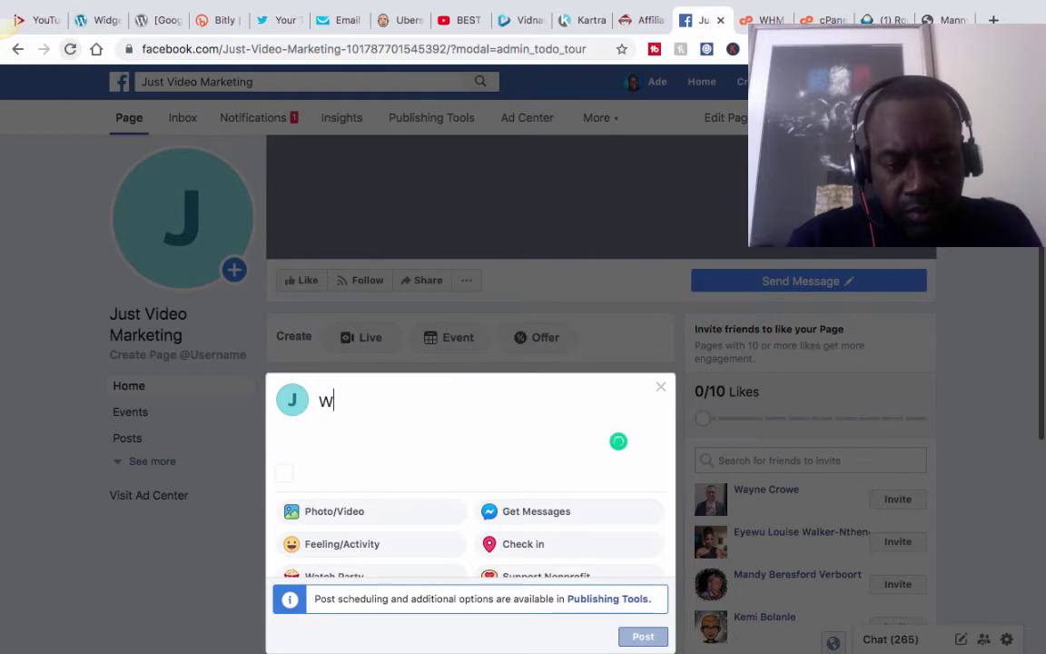
{"action": "type", "text": "ELC"}
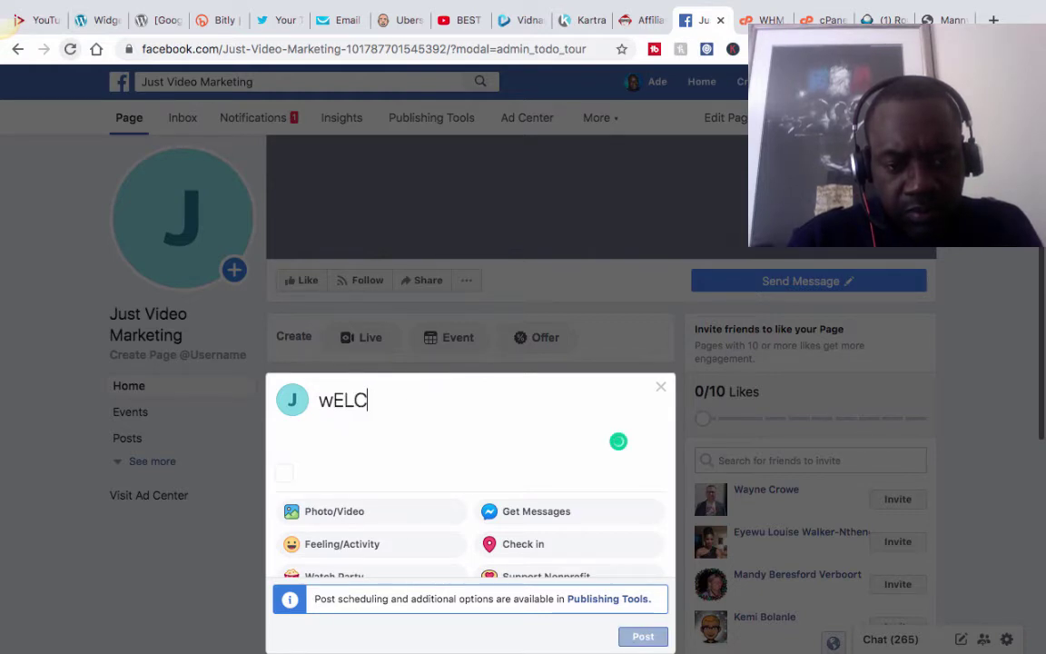
{"action": "key", "text": "BackSpace"}
{"action": "key", "text": "BackSpace"}
{"action": "key", "text": "BackSpace"}
{"action": "key", "text": "BackSpace"}
{"action": "type", "text": "W"}
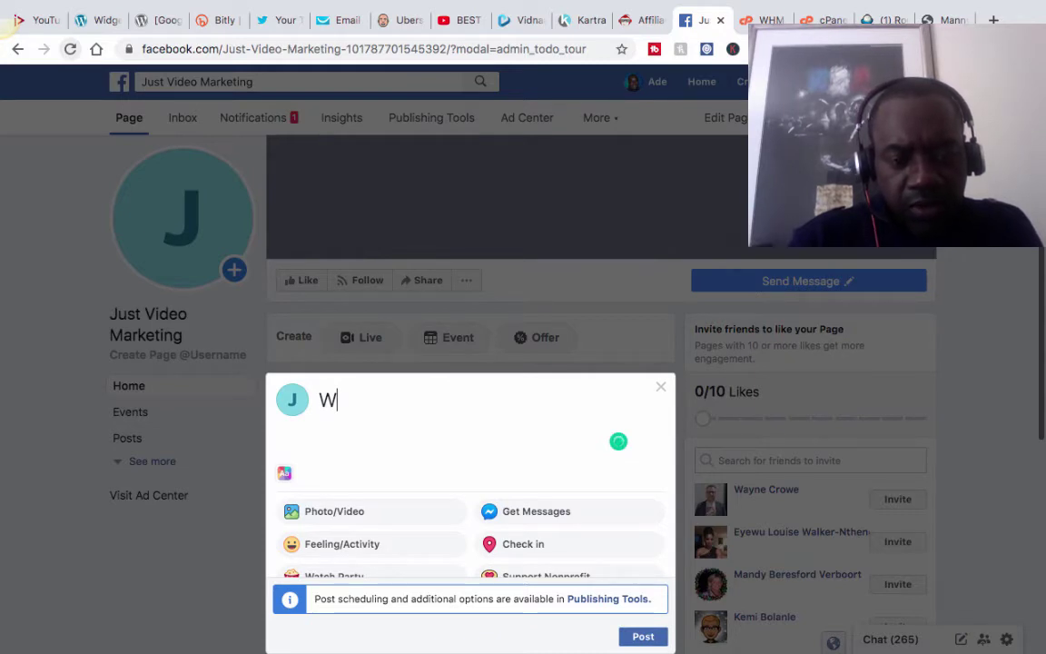
{"action": "type", "text": "e"}
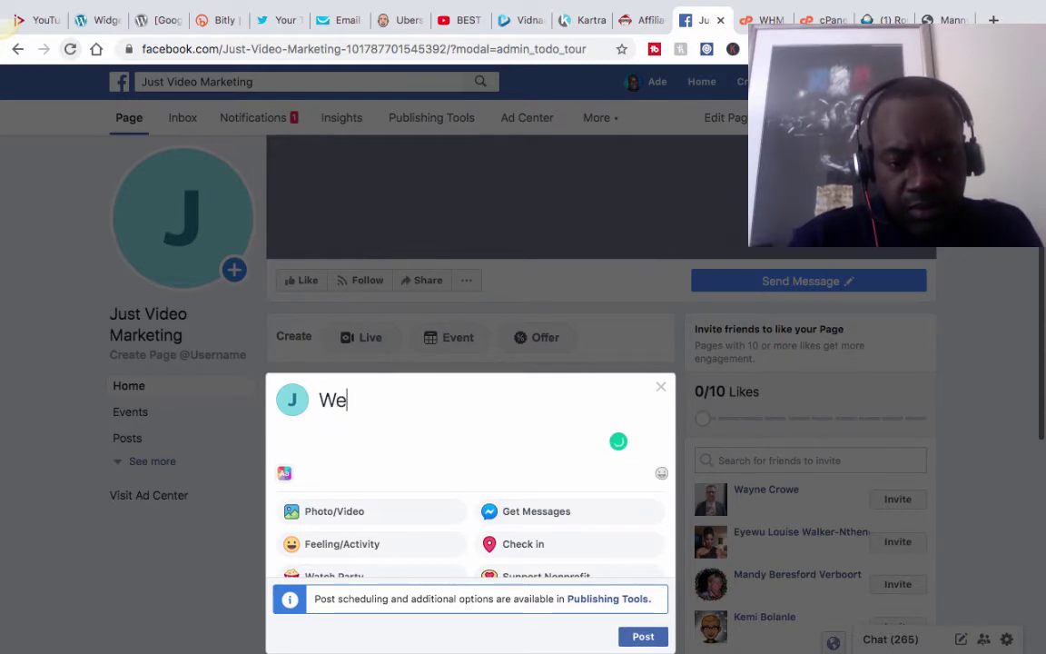
{"action": "type", "text": "clcoe"}
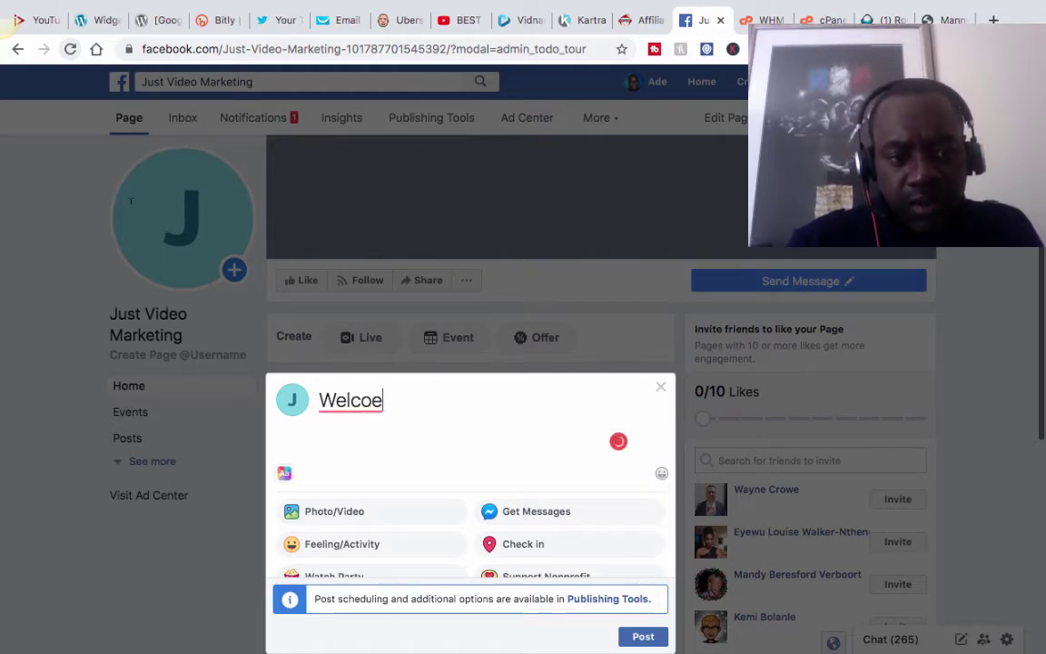
{"action": "left_click", "coordinate": [386, 395]}
{"action": "key", "text": "BackSpace"}
{"action": "type", "text": "me"}
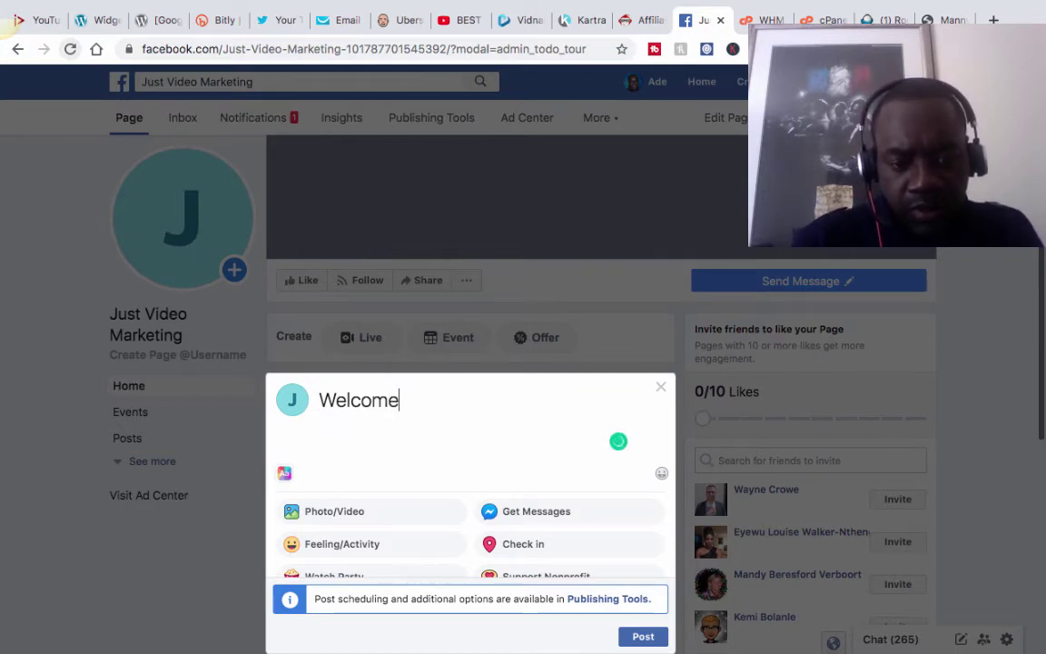
{"action": "type", "text": " to "}
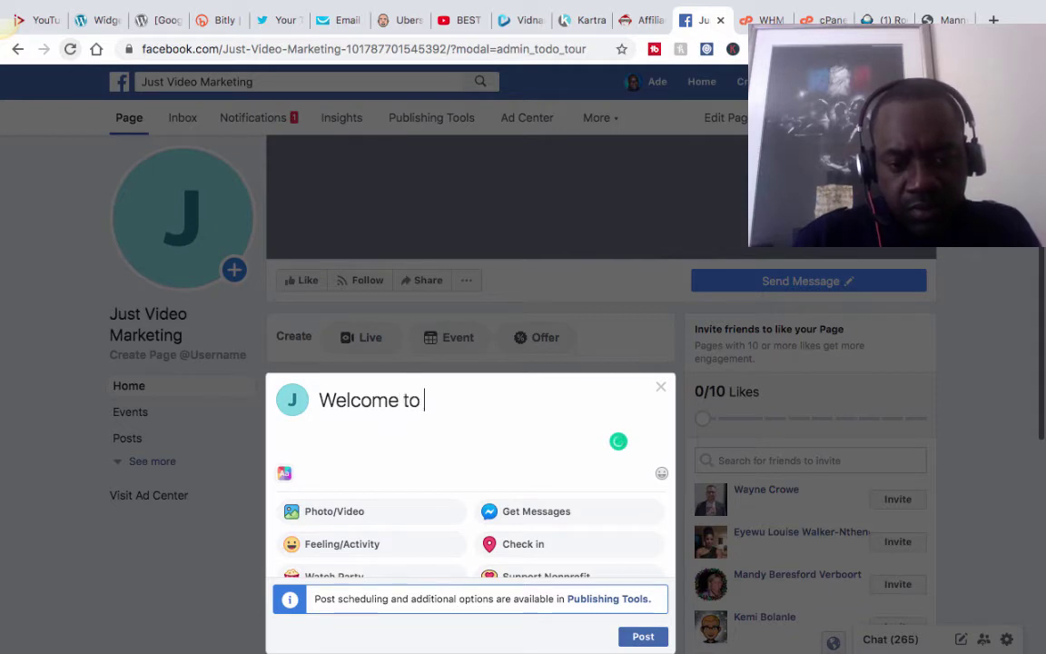
{"action": "type", "text": "Just"}
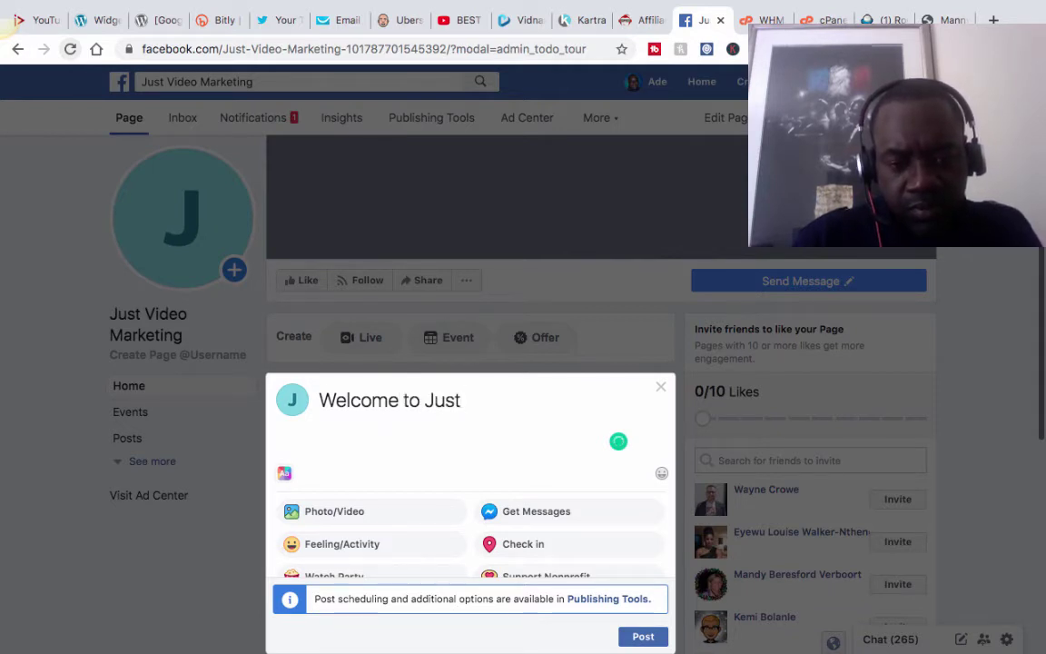
{"action": "type", "text": "Video"}
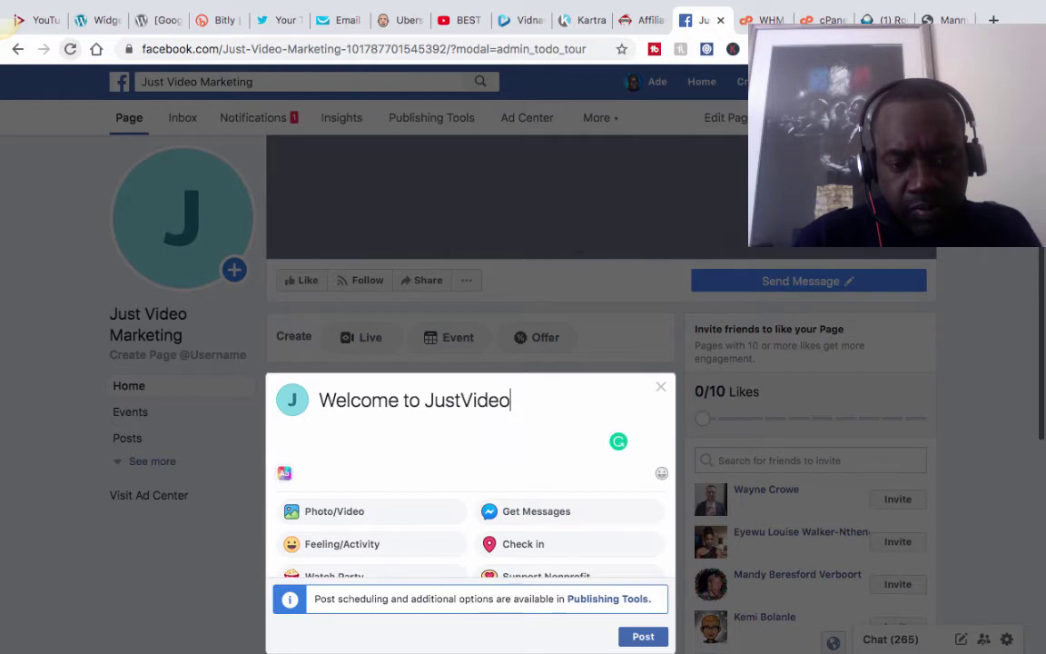
{"action": "type", "text": "Marketing"}
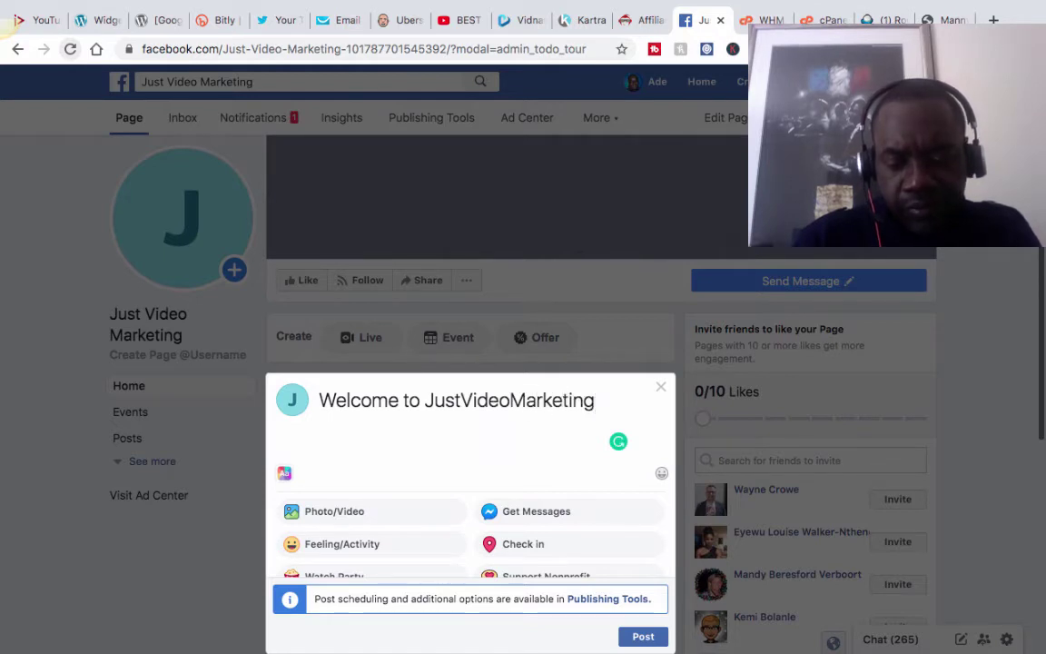
{"action": "type", "text": ".com"}
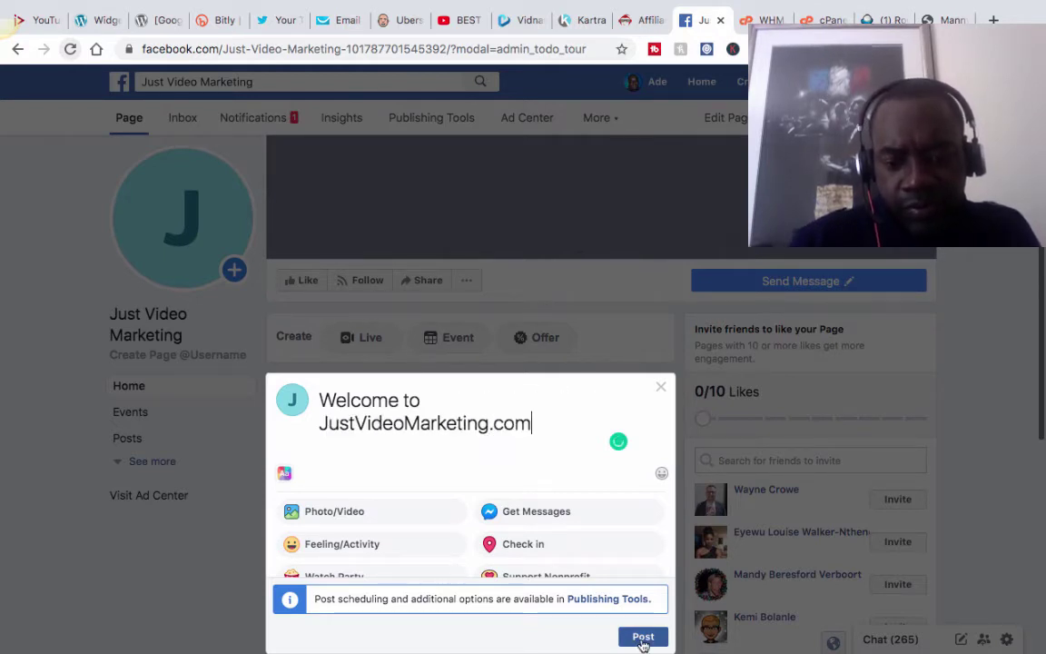
Publish the welcome post and go to the Page settings while it uploads.
{"action": "left_click", "coordinate": [643, 637]}
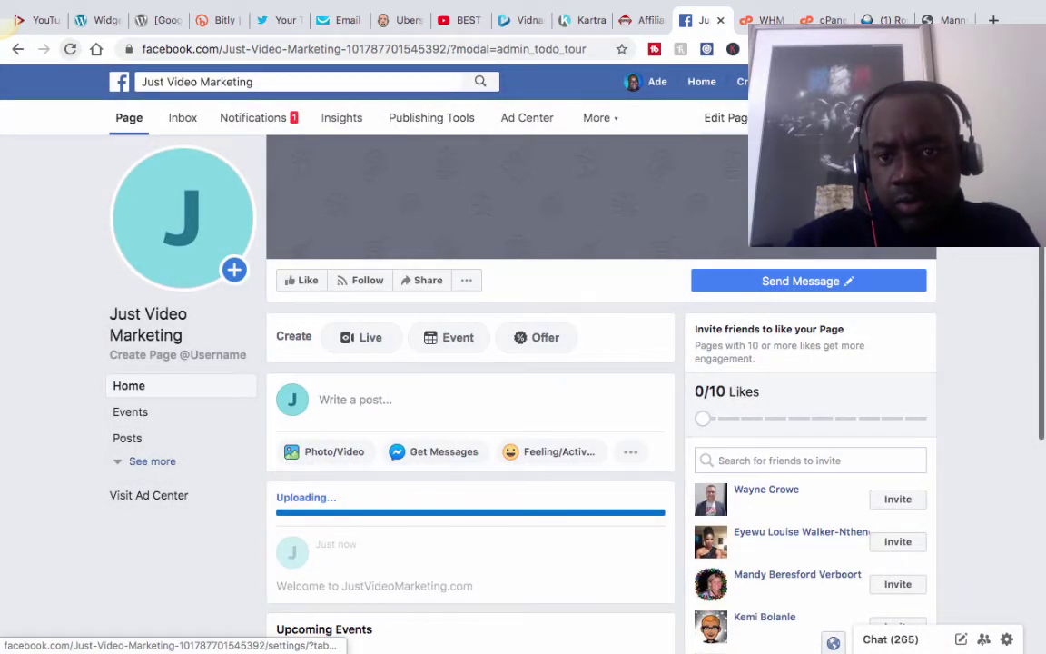
{"action": "left_click", "coordinate": [726, 117]}
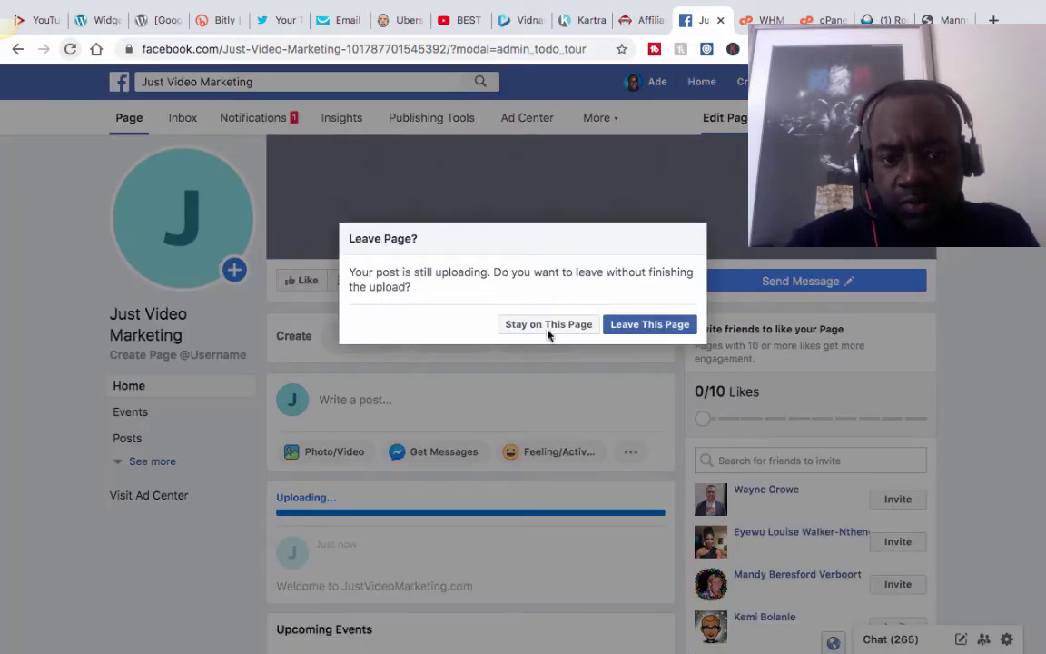
{"action": "left_click", "coordinate": [645, 327]}
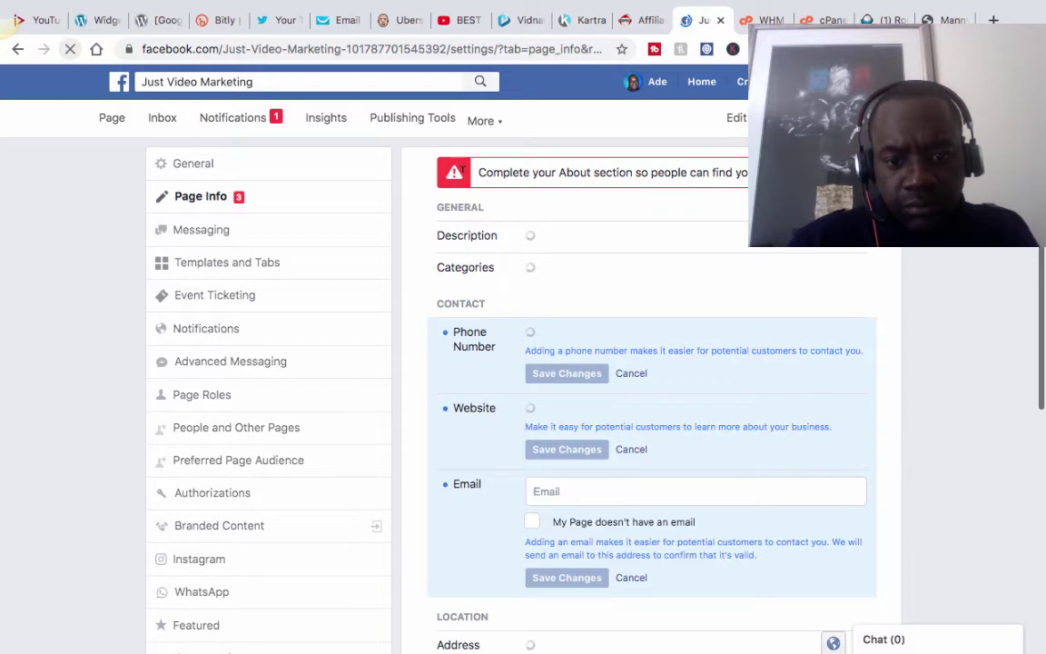
{"action": "left_click", "coordinate": [227, 241]}
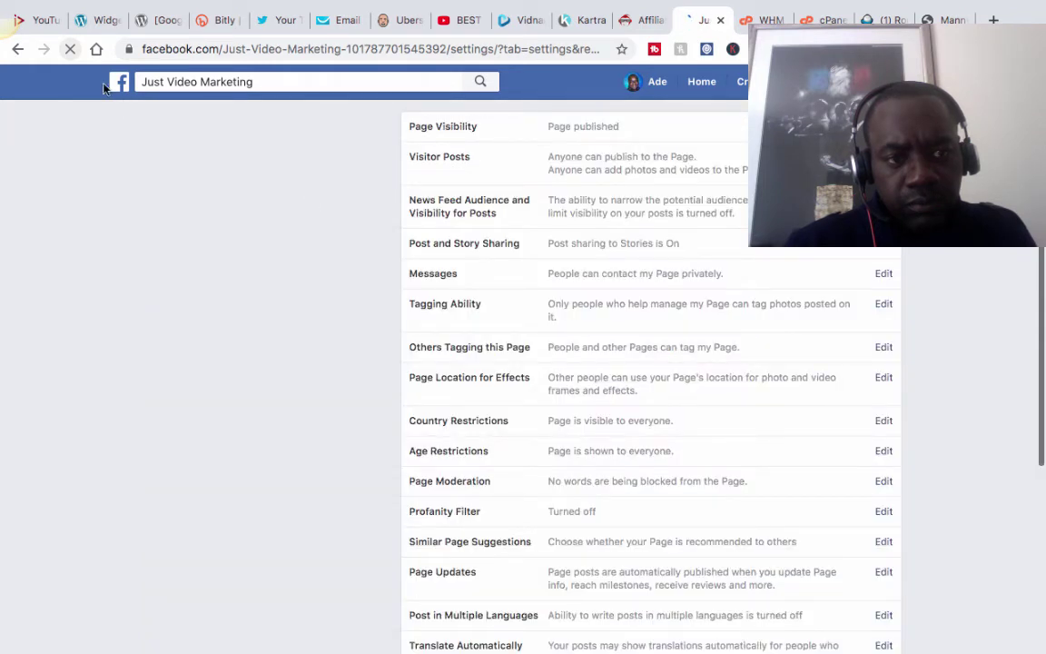
{"action": "left_click", "coordinate": [16, 51]}
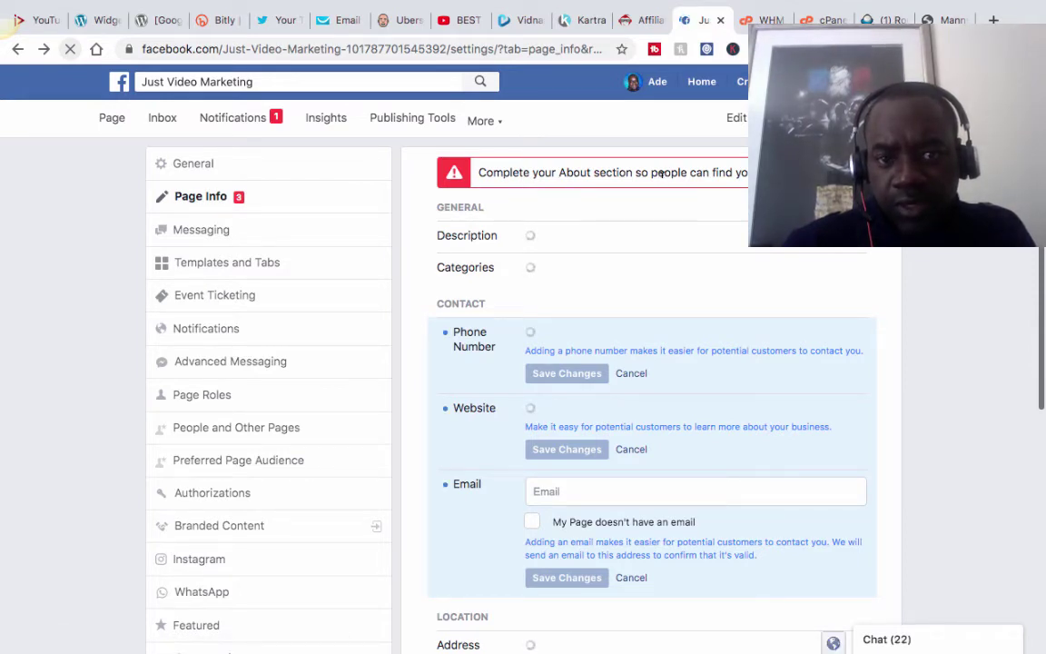
Expand the More menu of Page sections to find Messaging.
{"action": "left_click", "coordinate": [496, 122]}
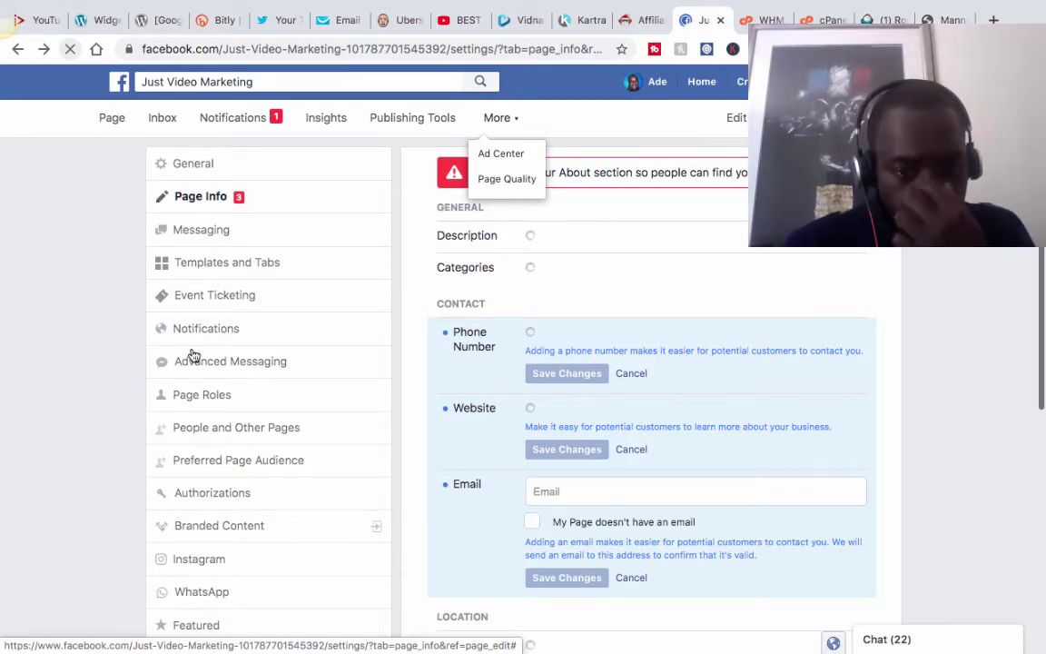
{"action": "scroll", "coordinate": [192, 354], "scroll_direction": "down", "scroll_amount": 4}
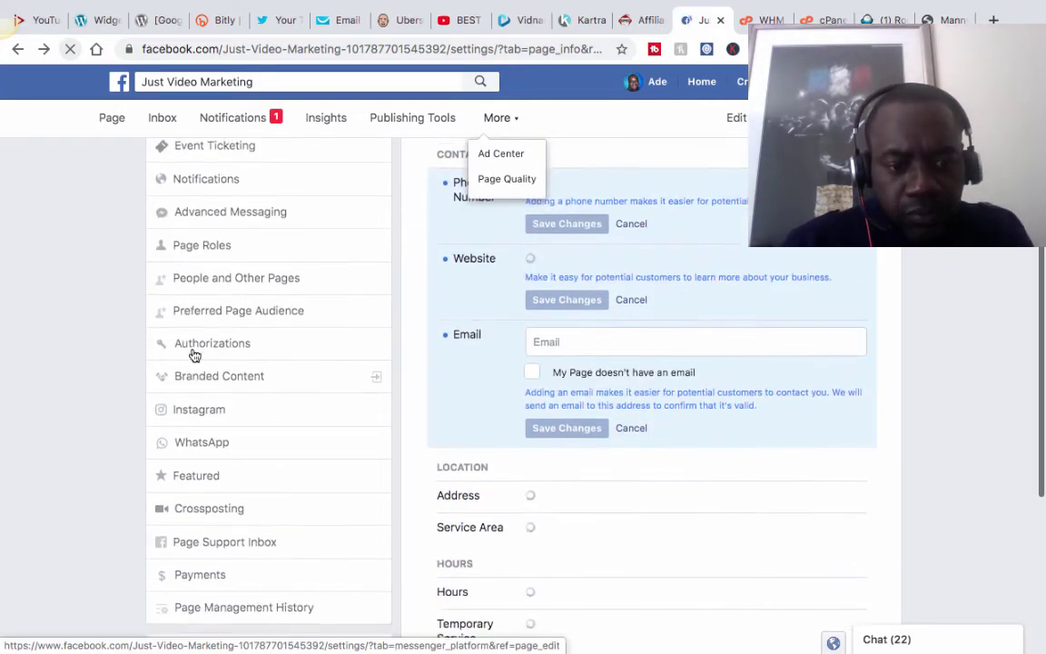
{"action": "scroll", "coordinate": [194, 354], "scroll_direction": "up", "scroll_amount": 3}
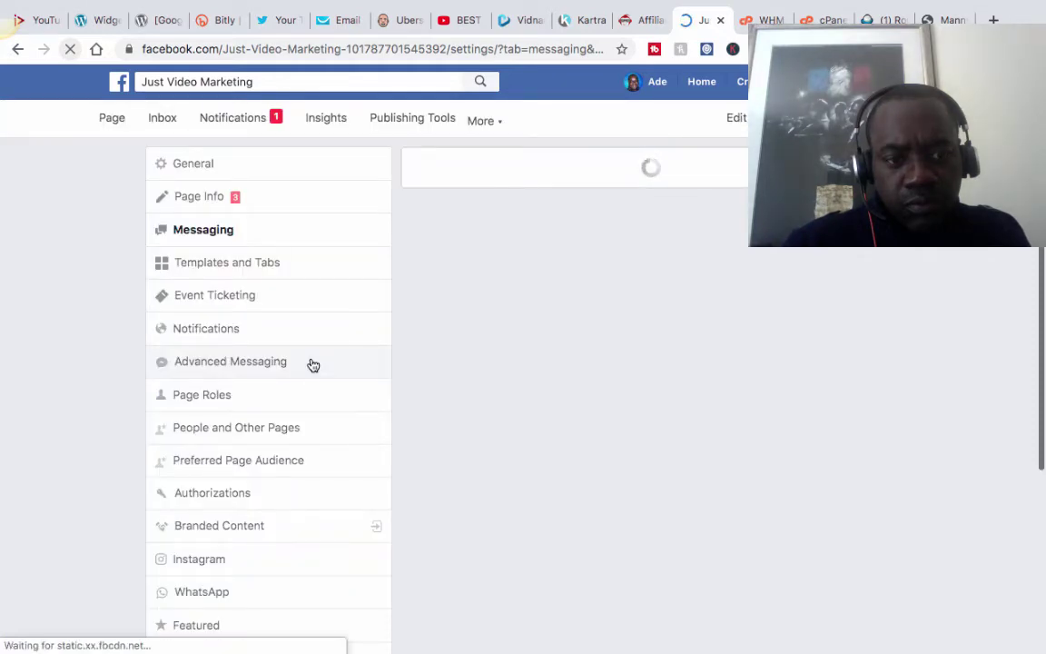
Switch 'Show a greeting' to On under Starting a Messenger Conversation.
{"action": "scroll", "coordinate": [690, 384], "scroll_direction": "down", "scroll_amount": 3}
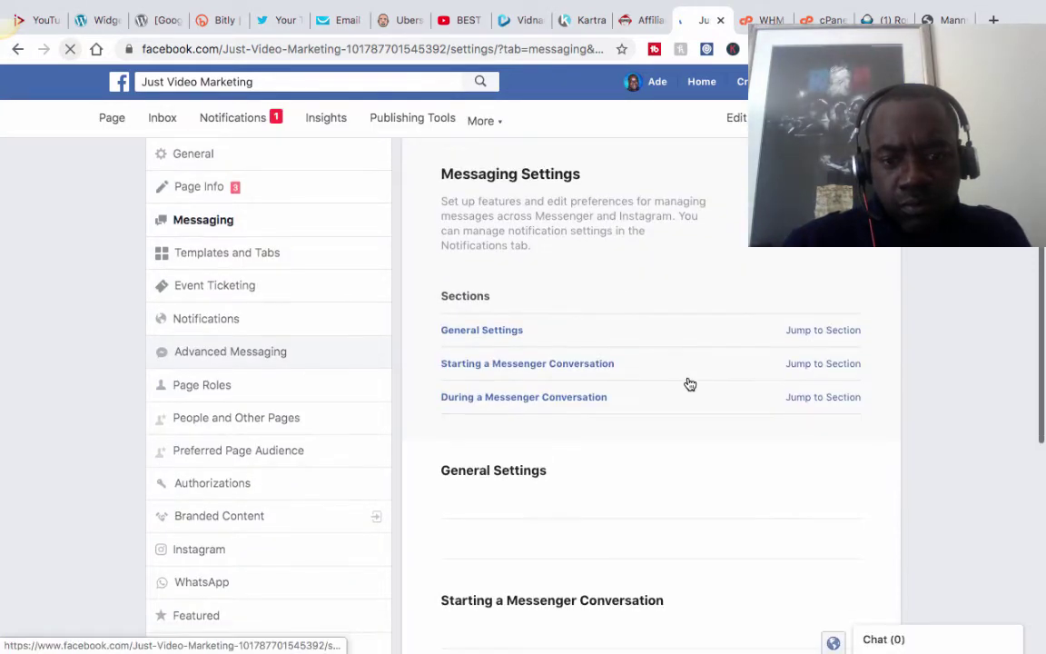
{"action": "scroll", "coordinate": [690, 384], "scroll_direction": "down", "scroll_amount": 5}
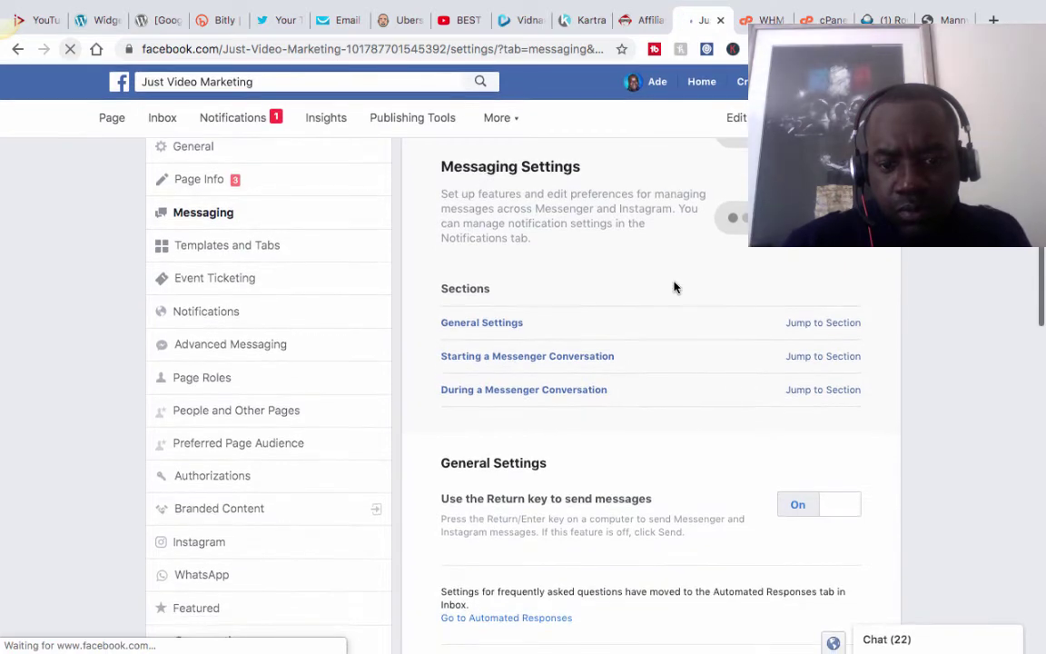
{"action": "scroll", "coordinate": [673, 287], "scroll_direction": "down", "scroll_amount": 3}
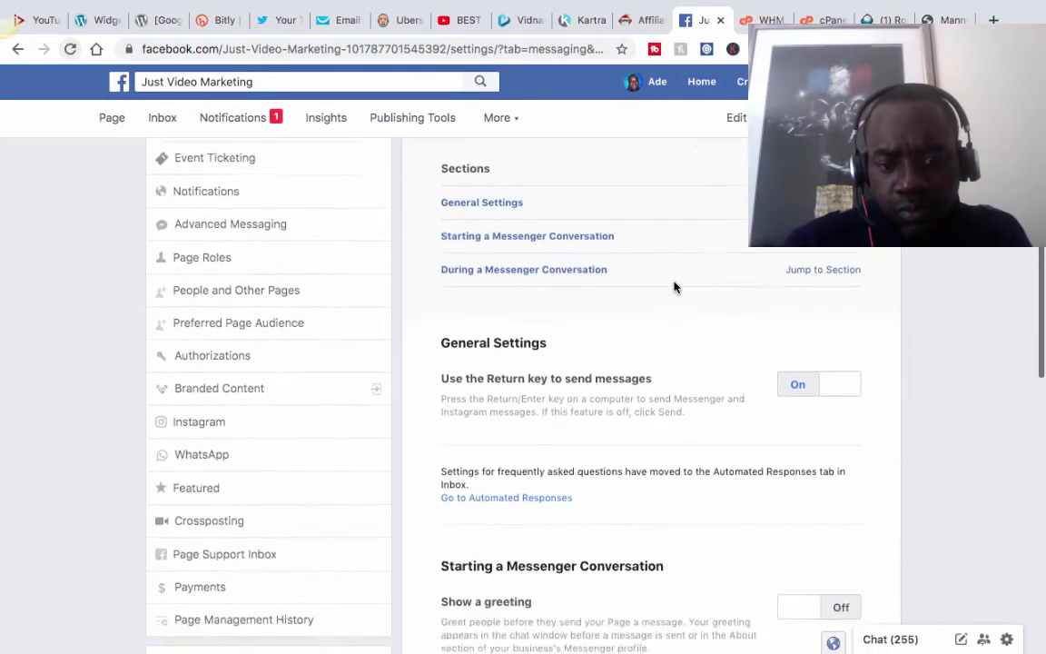
{"action": "scroll", "coordinate": [674, 287], "scroll_direction": "down", "scroll_amount": 2}
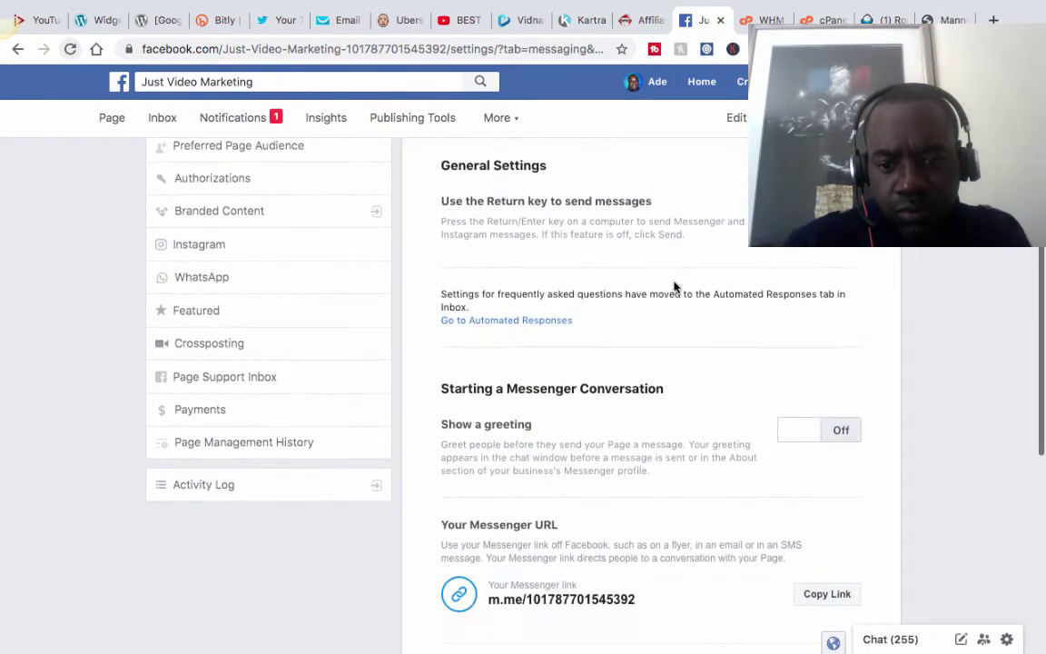
{"action": "left_click", "coordinate": [838, 370]}
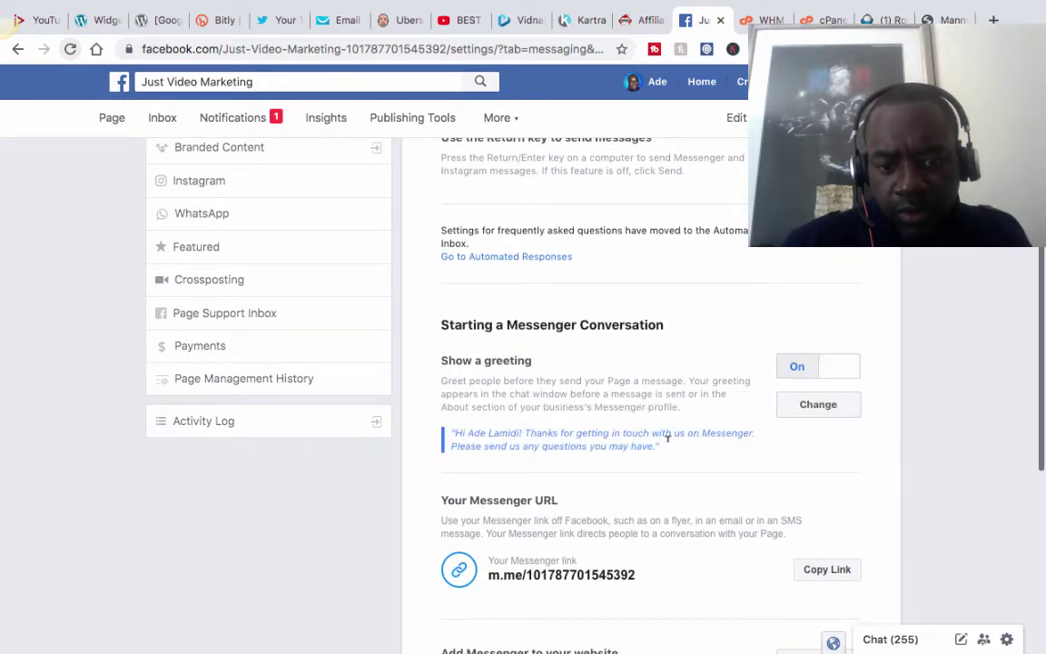
Replace the greeting text with 'Thanks for visiting the JustVideoMarketing.com Facebook page.'.
{"action": "left_click", "coordinate": [811, 406]}
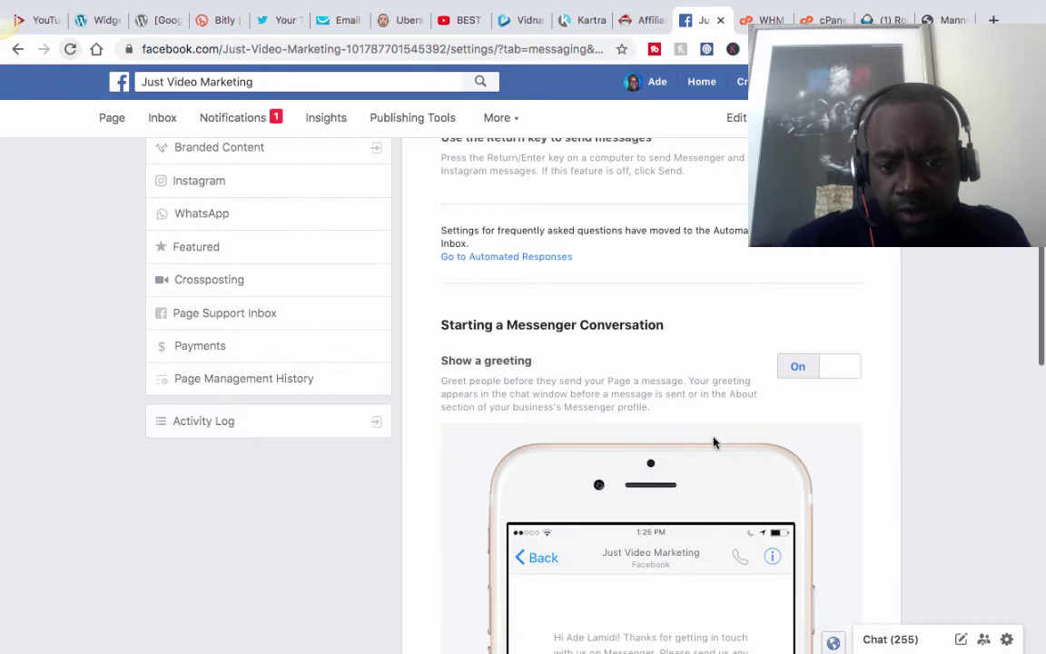
{"action": "scroll", "coordinate": [714, 442], "scroll_direction": "down", "scroll_amount": 4}
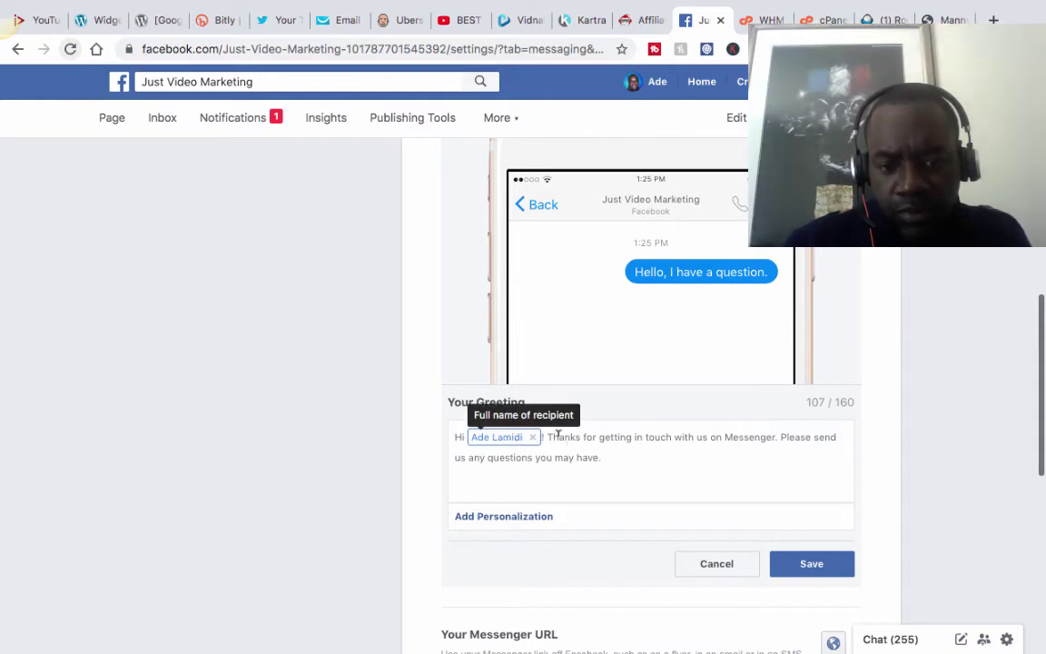
{"action": "triple_click", "coordinate": [622, 455]}
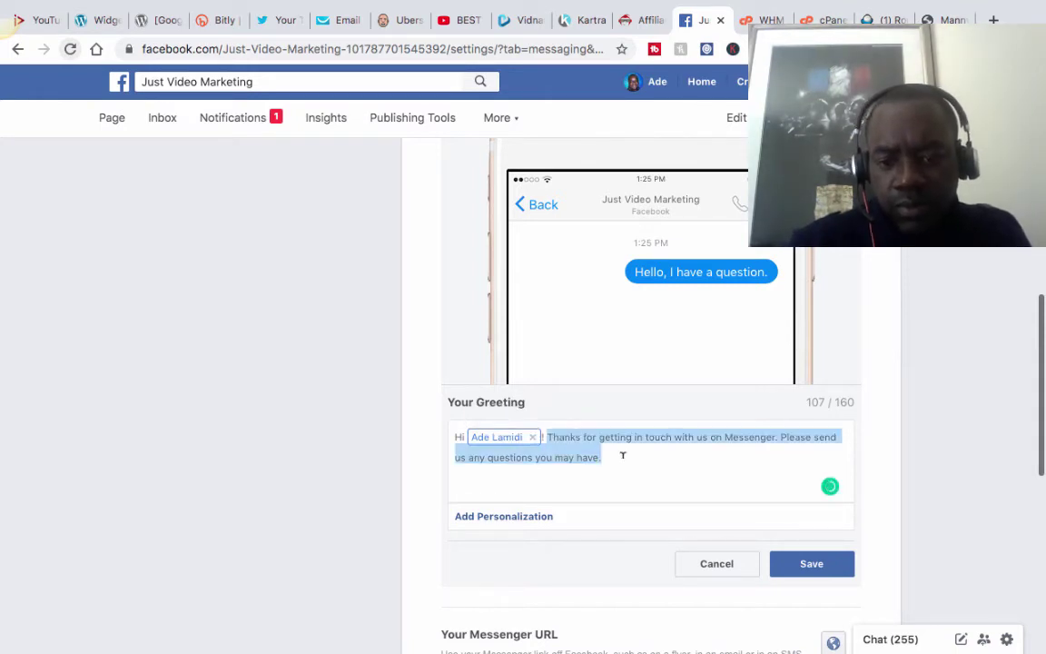
{"action": "key", "text": "BackSpace"}
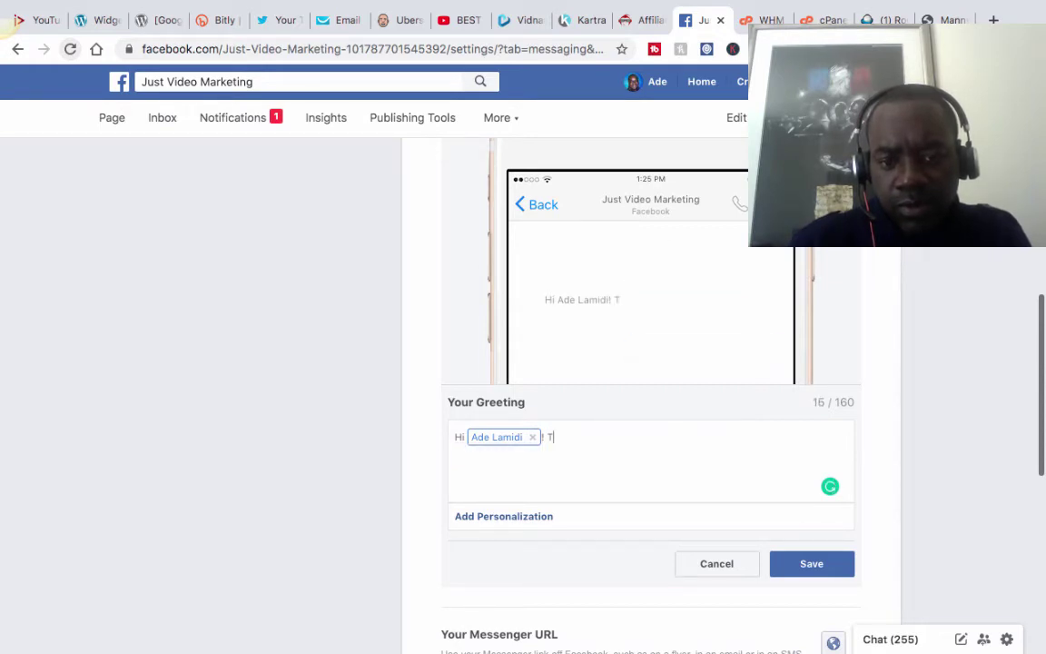
{"action": "type", "text": "Thanks for "}
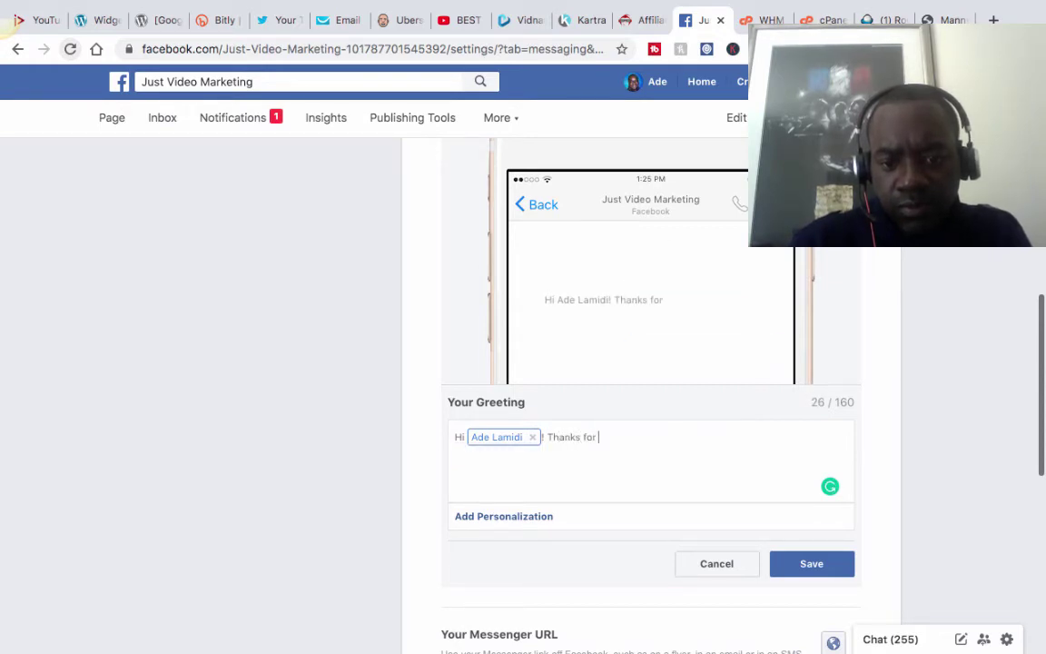
{"action": "type", "text": "vid"}
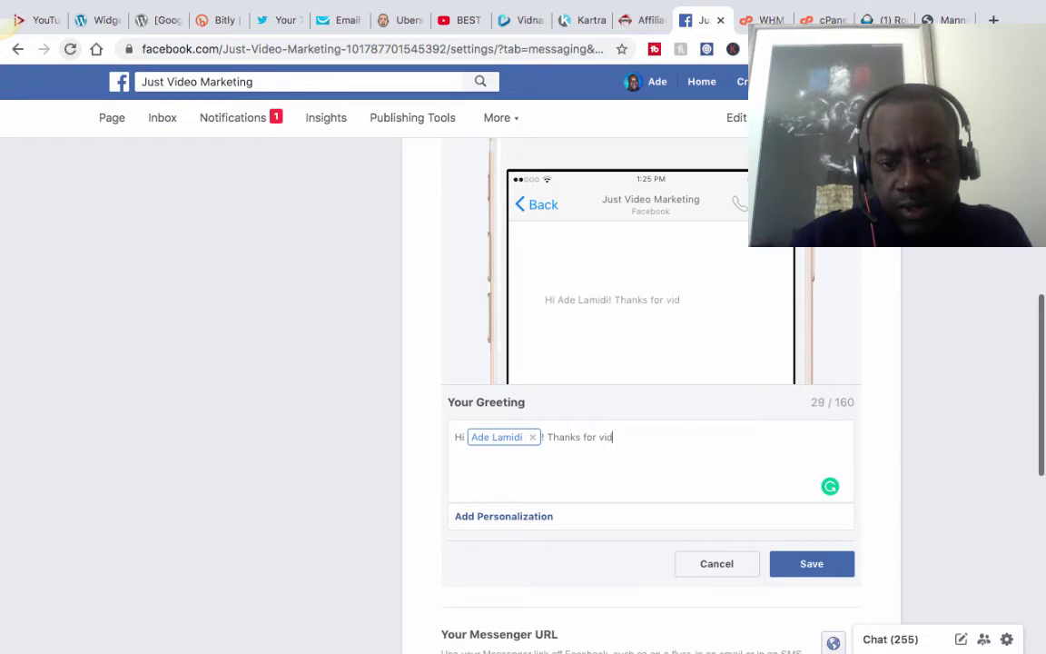
{"action": "key", "text": "BackSpace"}
{"action": "type", "text": "siting the "}
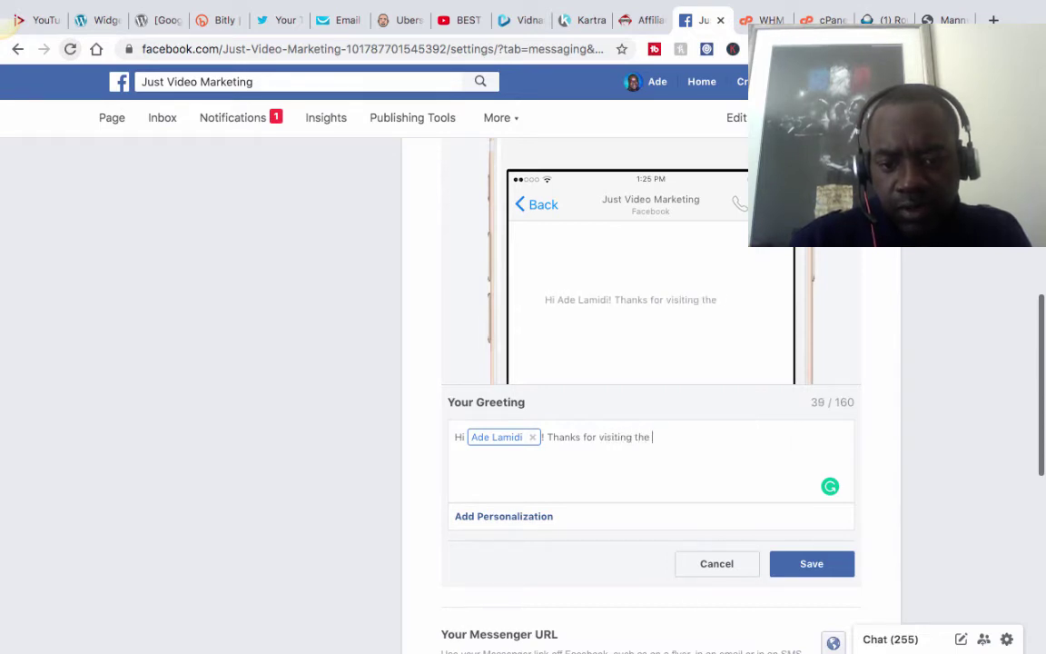
{"action": "type", "text": "JustVideo"}
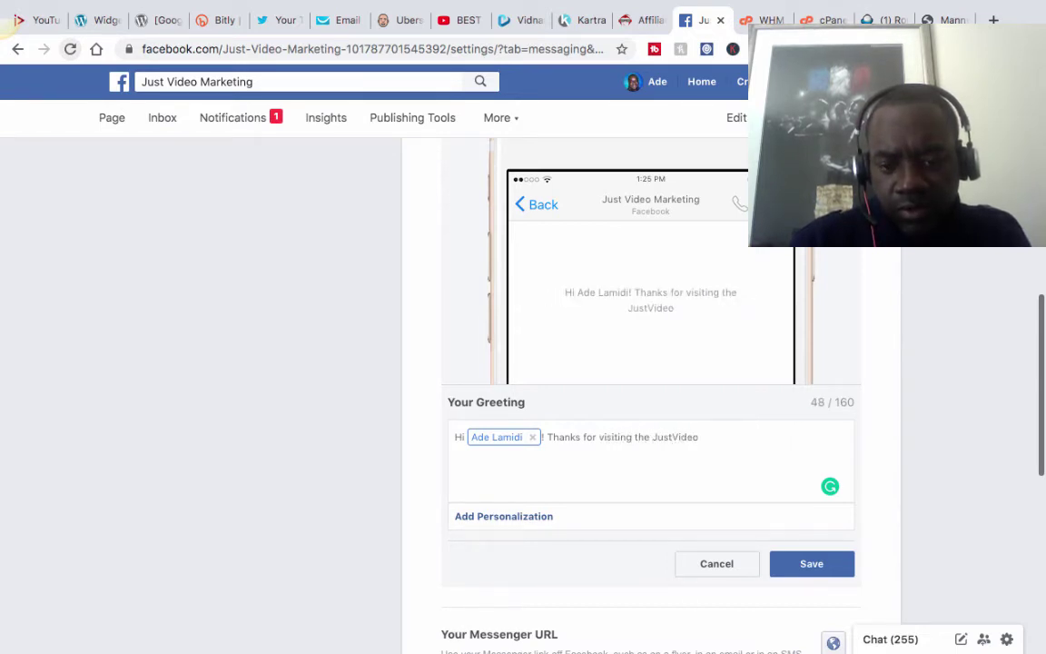
{"action": "type", "text": "Marketing.com "}
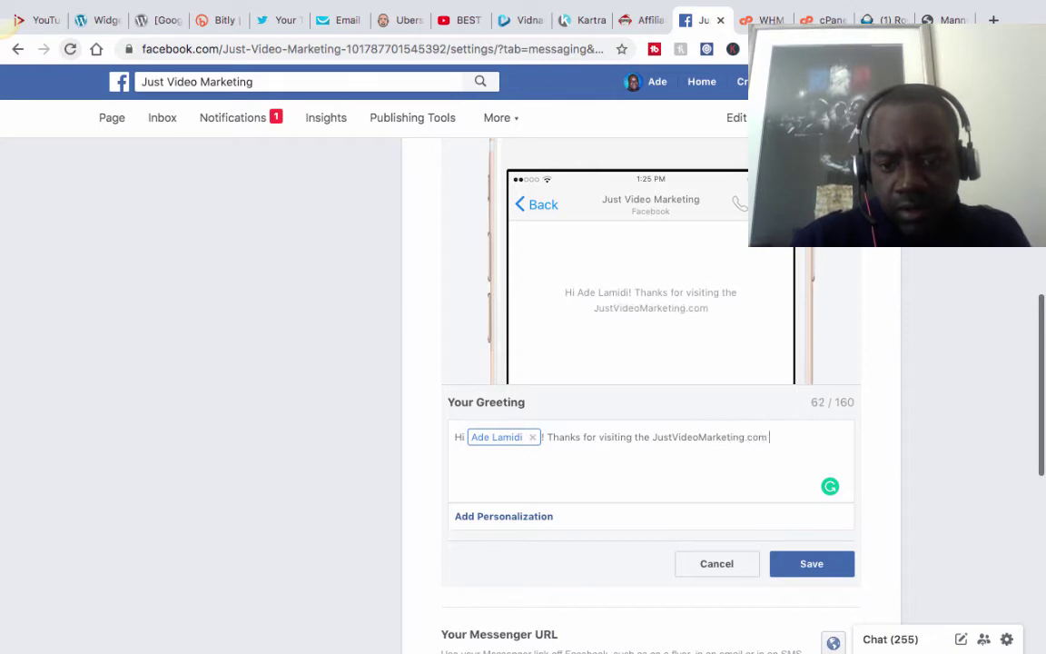
{"action": "type", "text": "facebo"}
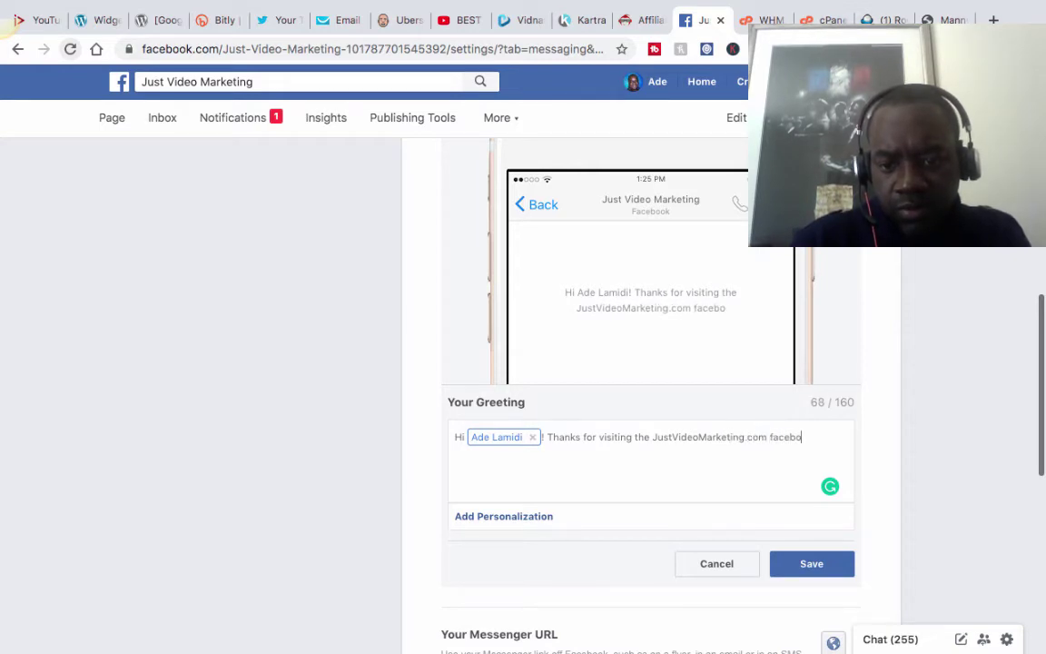
{"action": "type", "text": "ok p"}
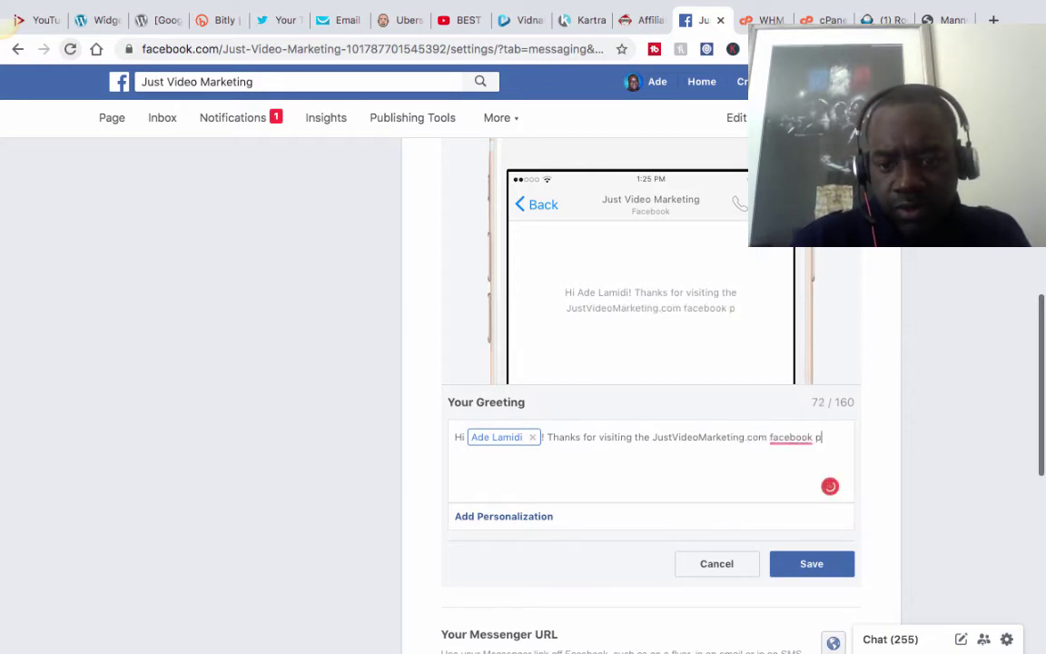
{"action": "type", "text": "age"}
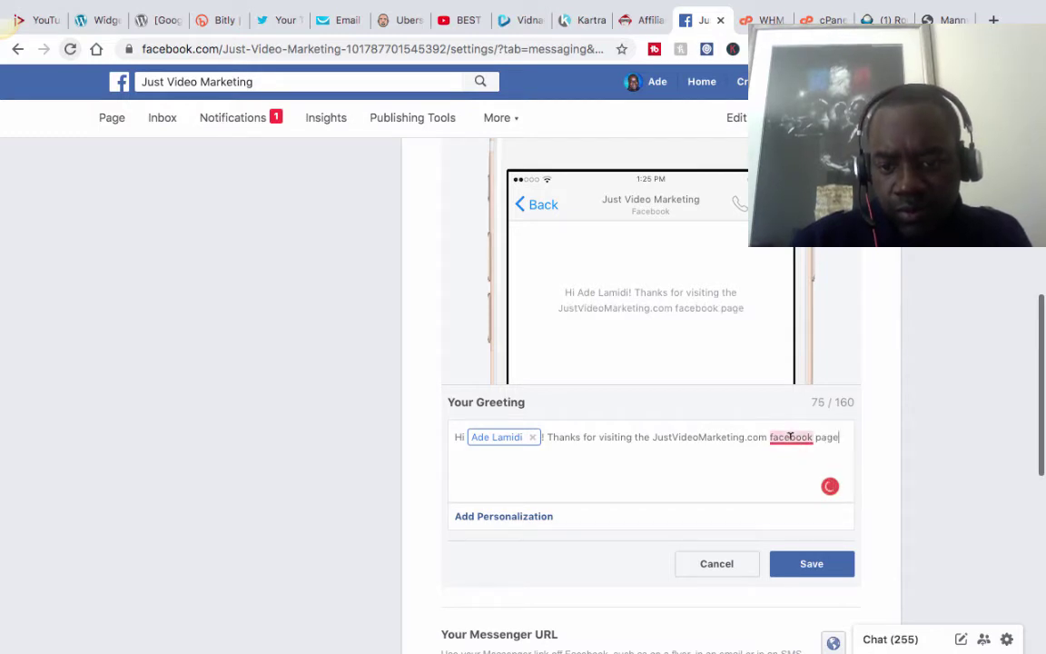
{"action": "mouse_move", "coordinate": [792, 438]}
{"action": "left_click", "coordinate": [800, 488]}
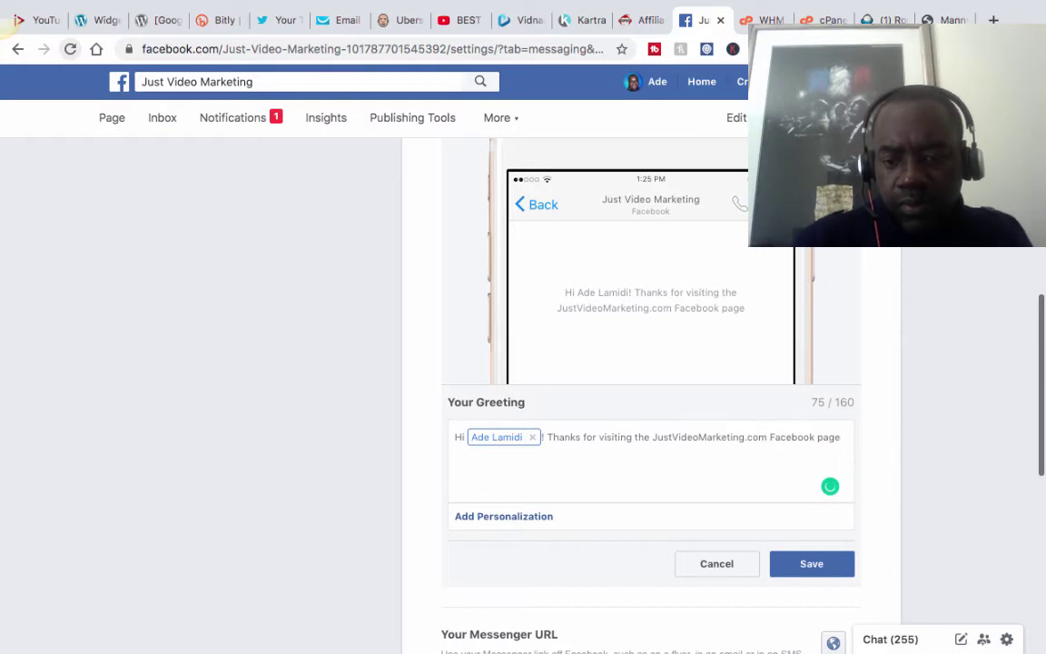
{"action": "type", "text": "."}
{"action": "key", "text": "Return"}
Add 'I will get back to you shortly.' and sign off with 'Best Regards'.
{"action": "type", "text": "I will "}
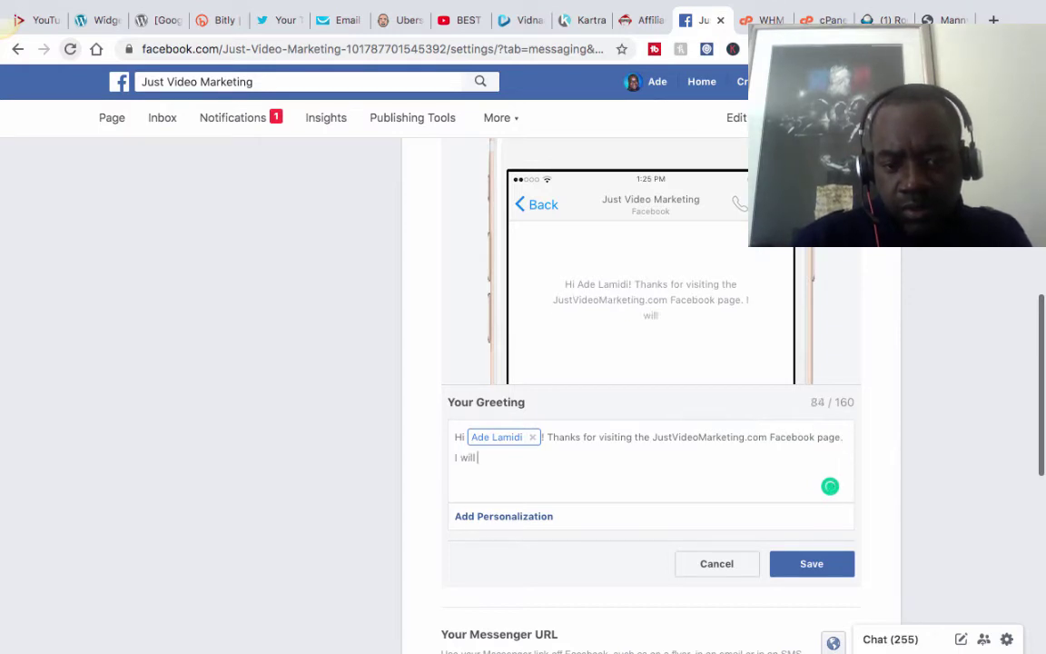
{"action": "type", "text": "get back t"}
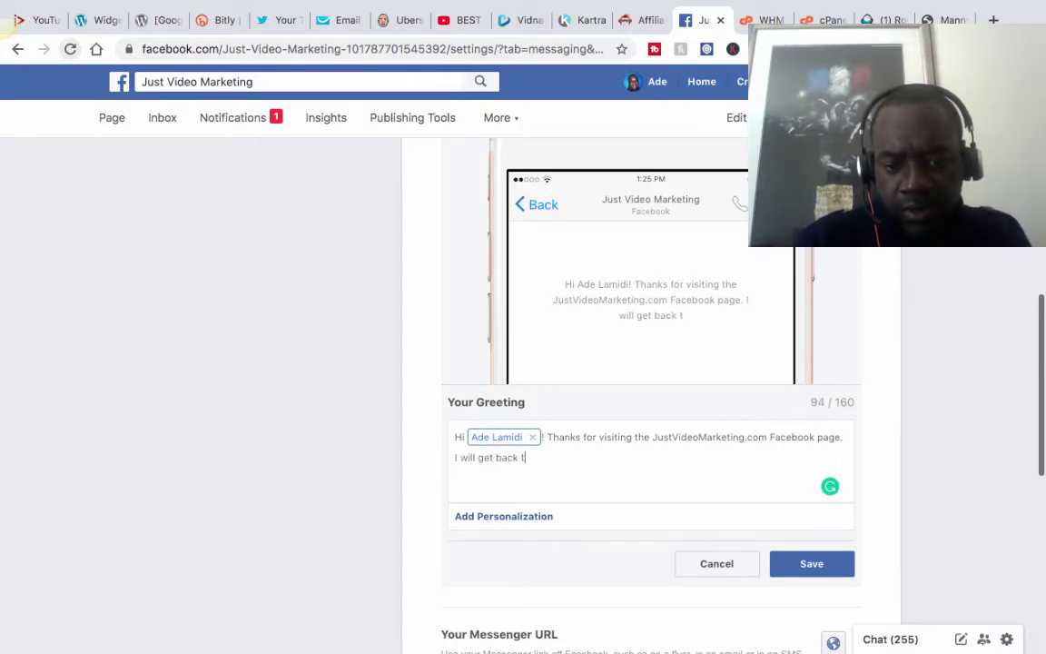
{"action": "type", "text": "o your sho"}
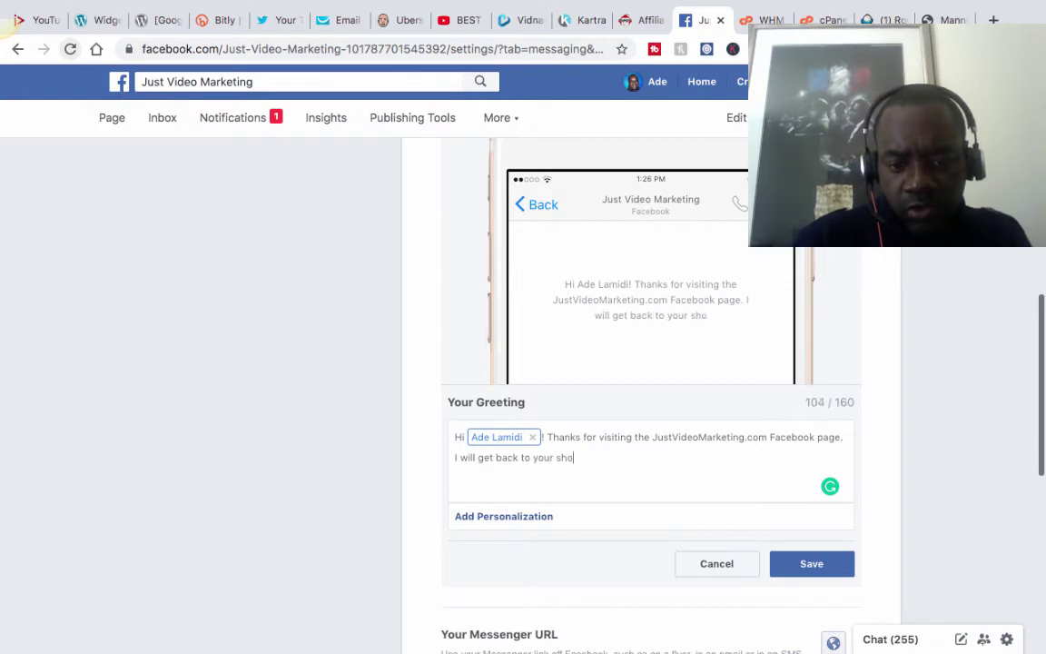
{"action": "type", "text": "rtly."}
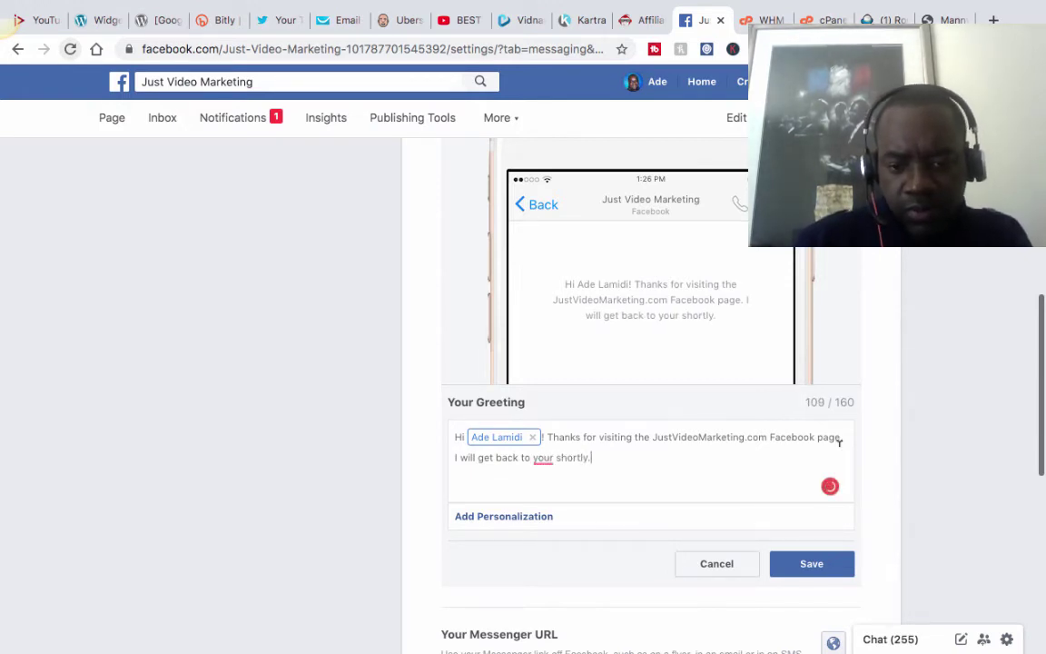
{"action": "mouse_move", "coordinate": [548, 456]}
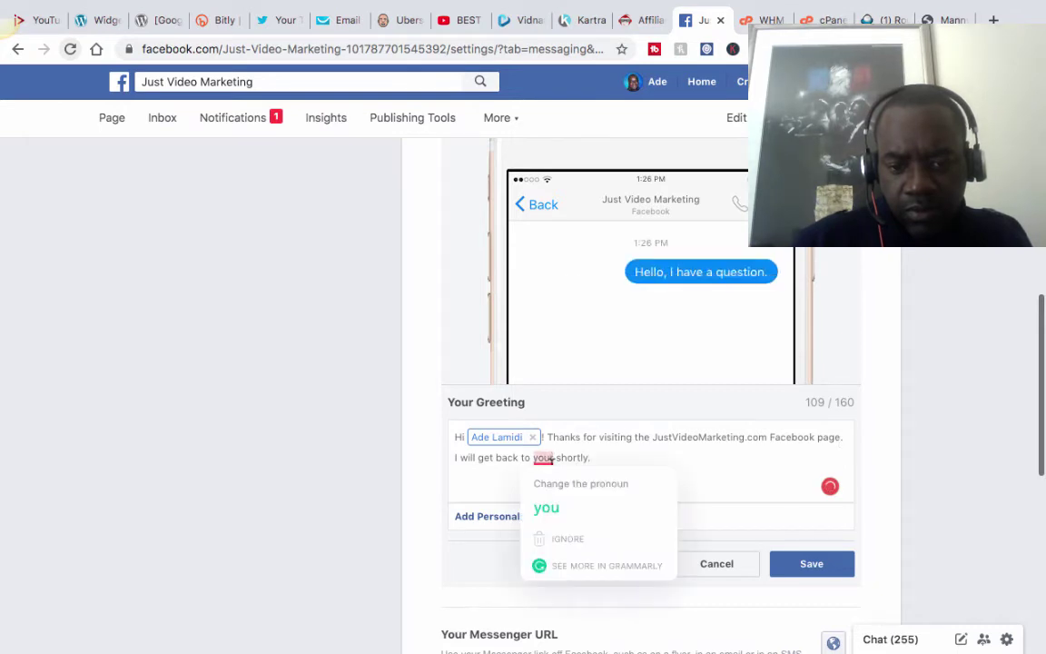
{"action": "left_click", "coordinate": [546, 507]}
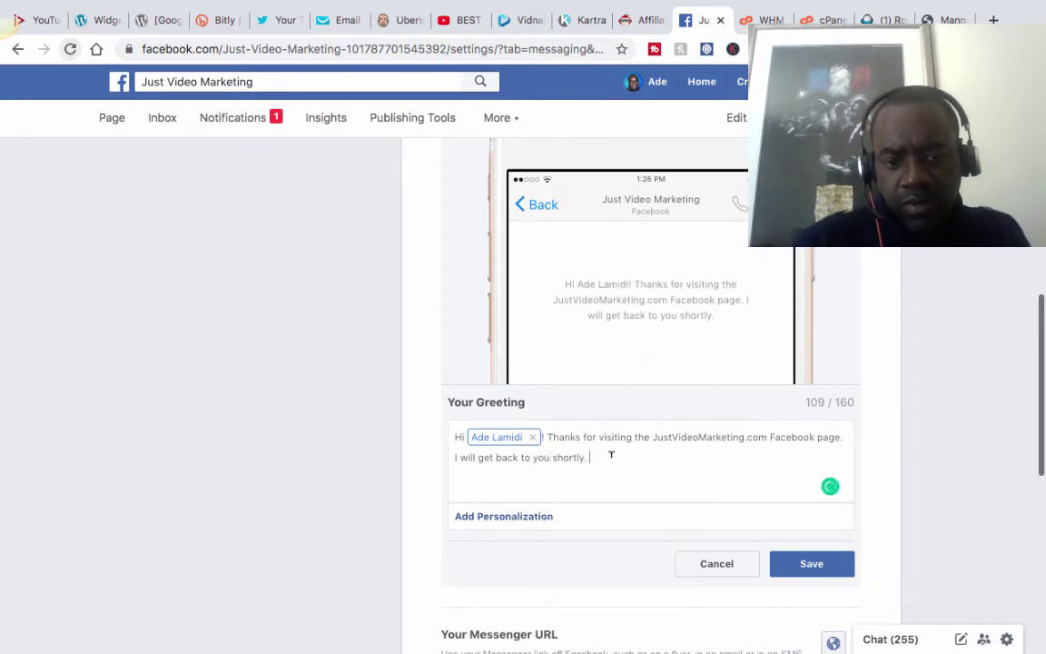
{"action": "type", "text": "B"}
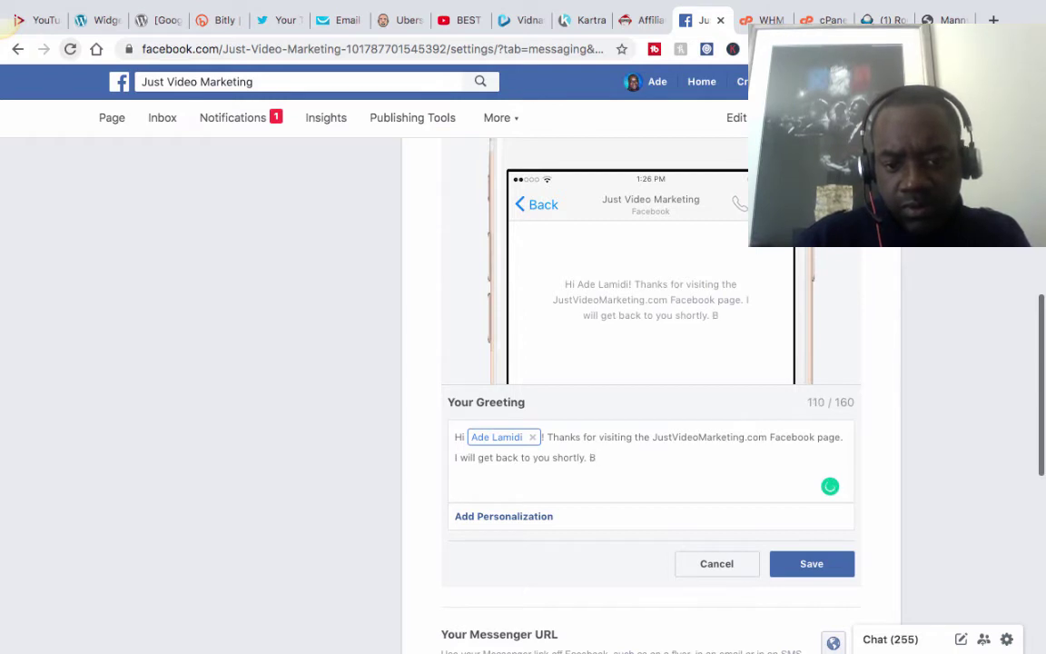
{"action": "type", "text": "est Regards"}
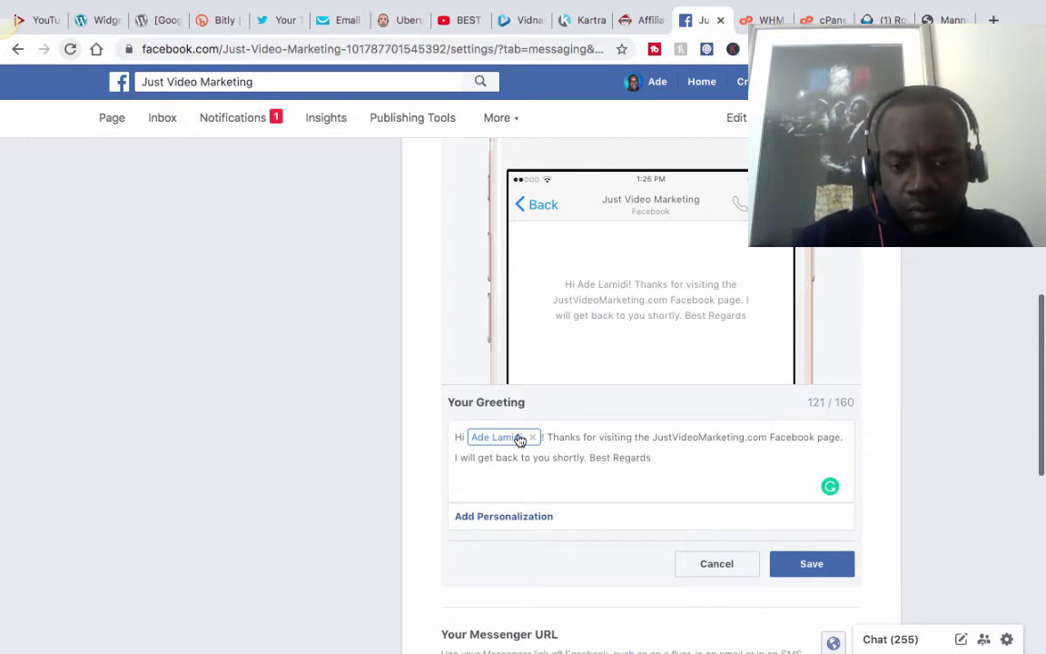
Swap the full-name token after 'Hi' for the recipient's first name and save the greeting.
{"action": "left_click", "coordinate": [525, 517]}
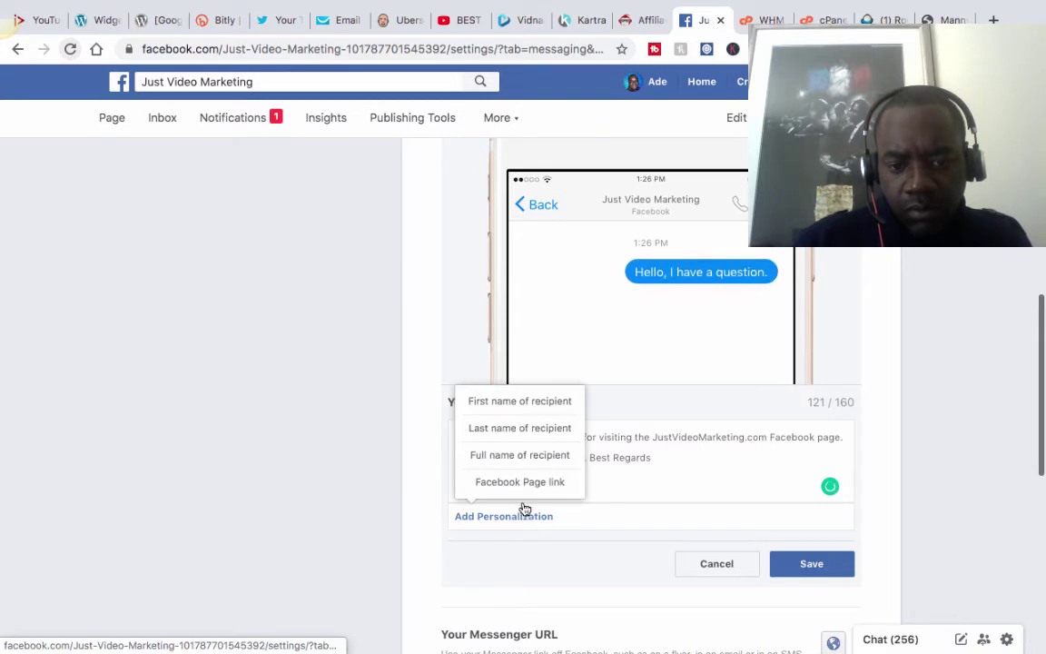
{"action": "left_click", "coordinate": [502, 401]}
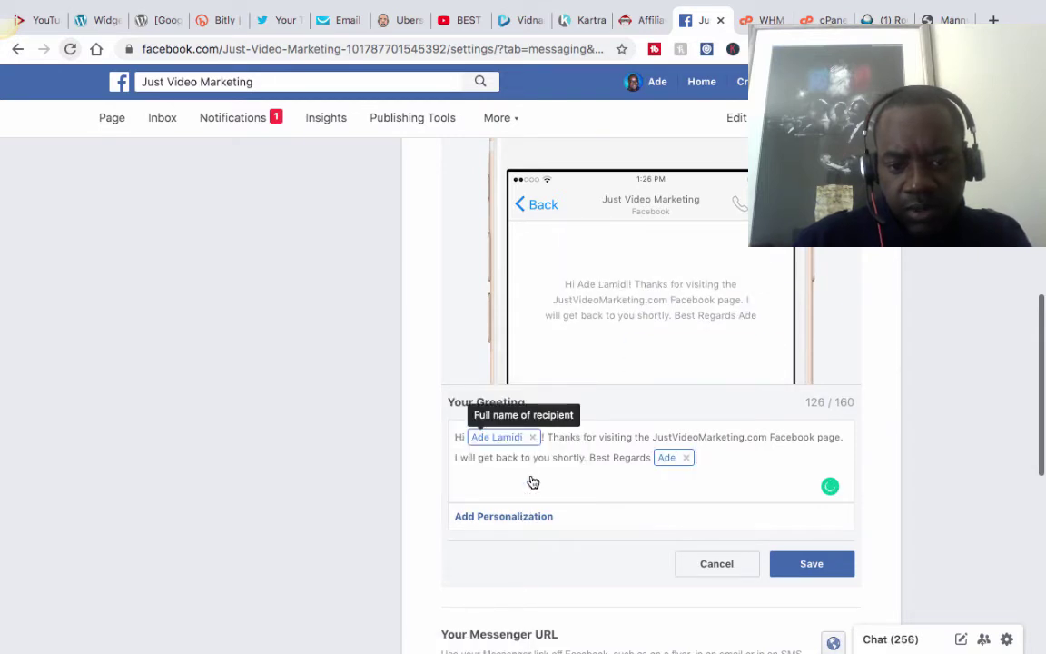
{"action": "left_click", "coordinate": [686, 459]}
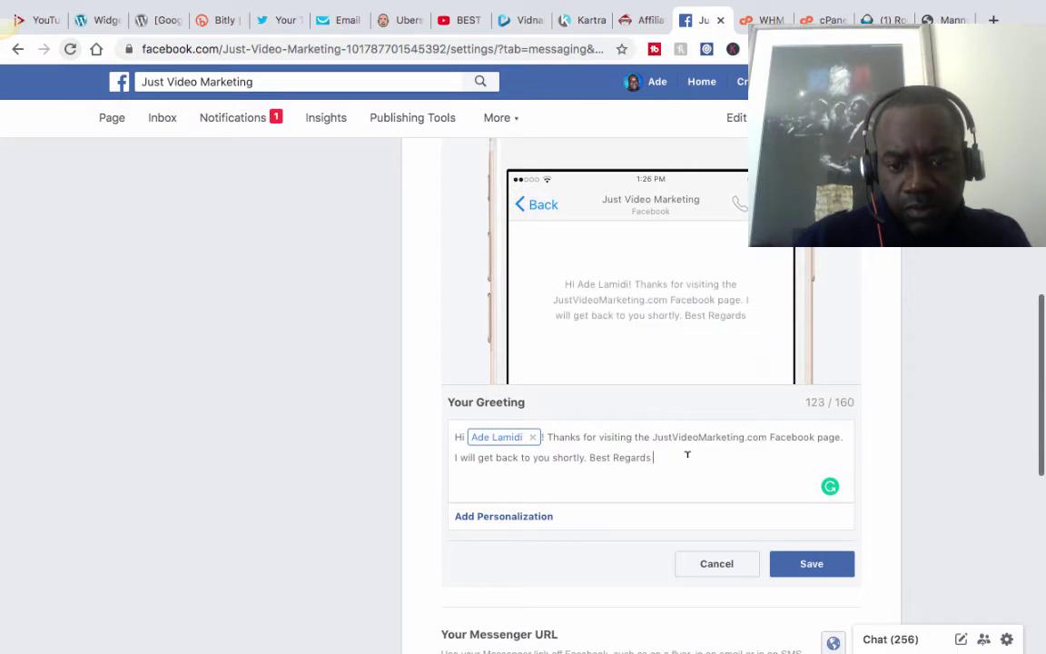
{"action": "left_click", "coordinate": [535, 439]}
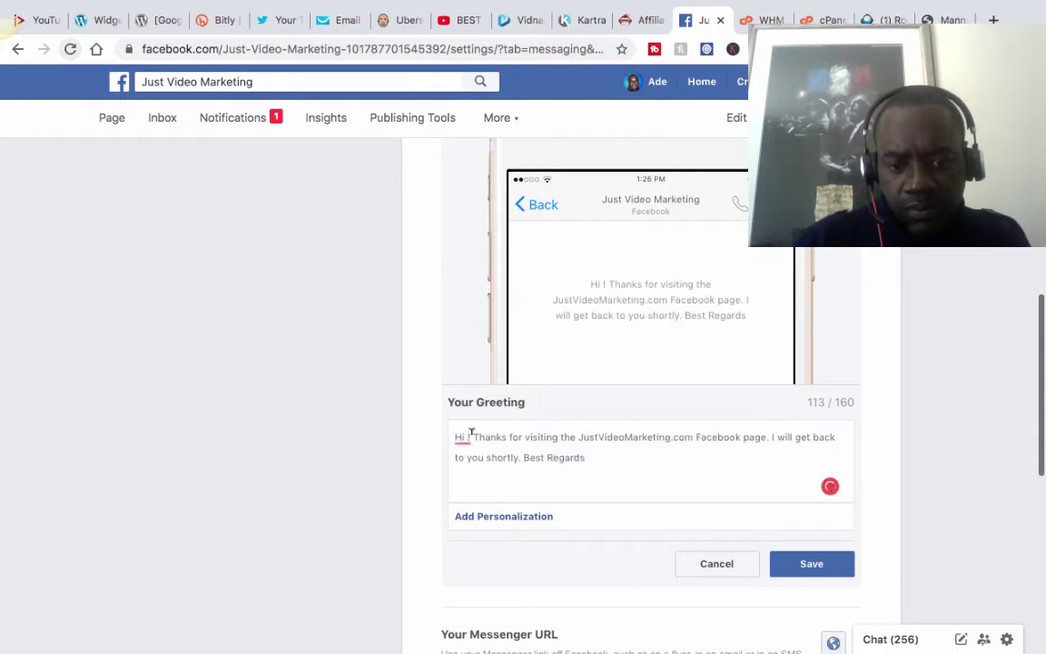
{"action": "left_click", "coordinate": [499, 519]}
{"action": "left_click", "coordinate": [504, 402]}
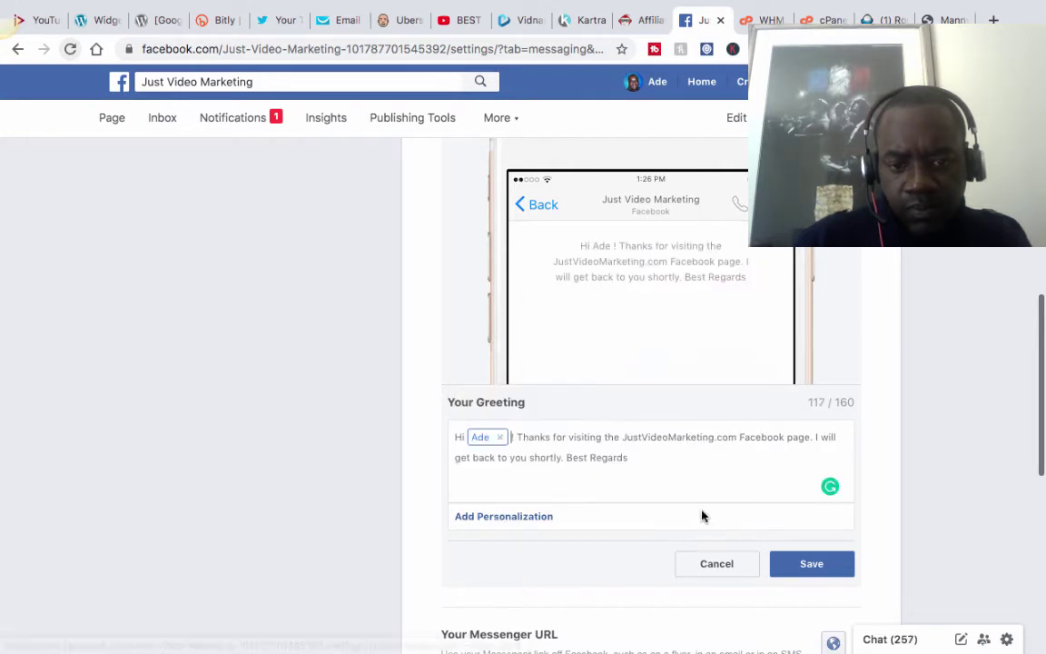
{"action": "left_click", "coordinate": [809, 563]}
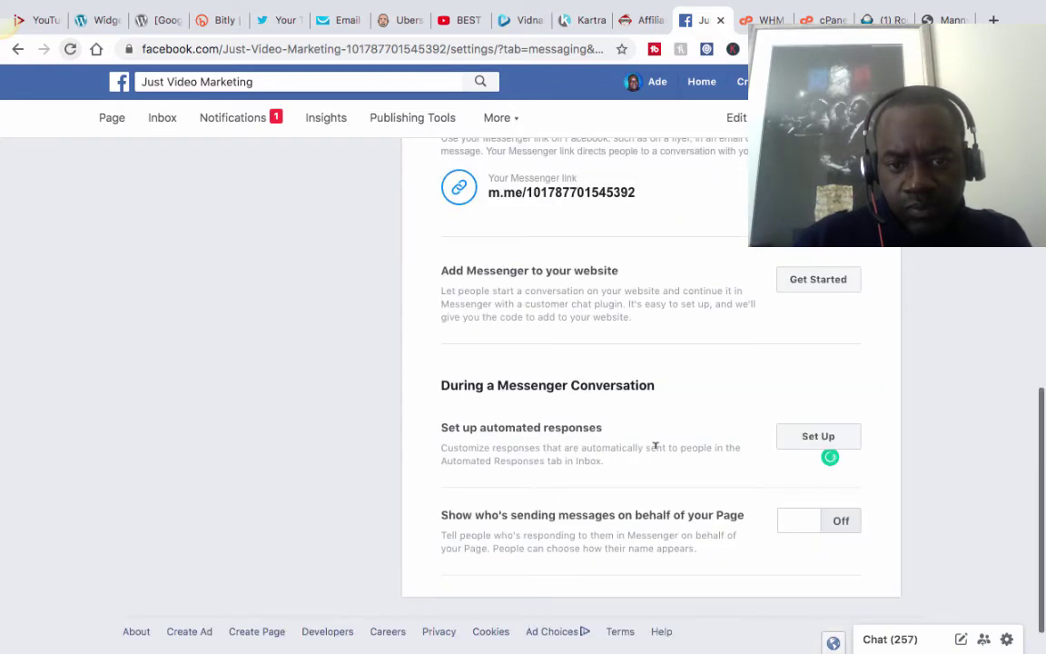
Return to the Page's general settings and scroll to the Profanity Filter, currently off.
{"action": "scroll", "coordinate": [656, 451], "scroll_direction": "down", "scroll_amount": 2}
{"action": "scroll", "coordinate": [655, 452], "scroll_direction": "up", "scroll_amount": 10}
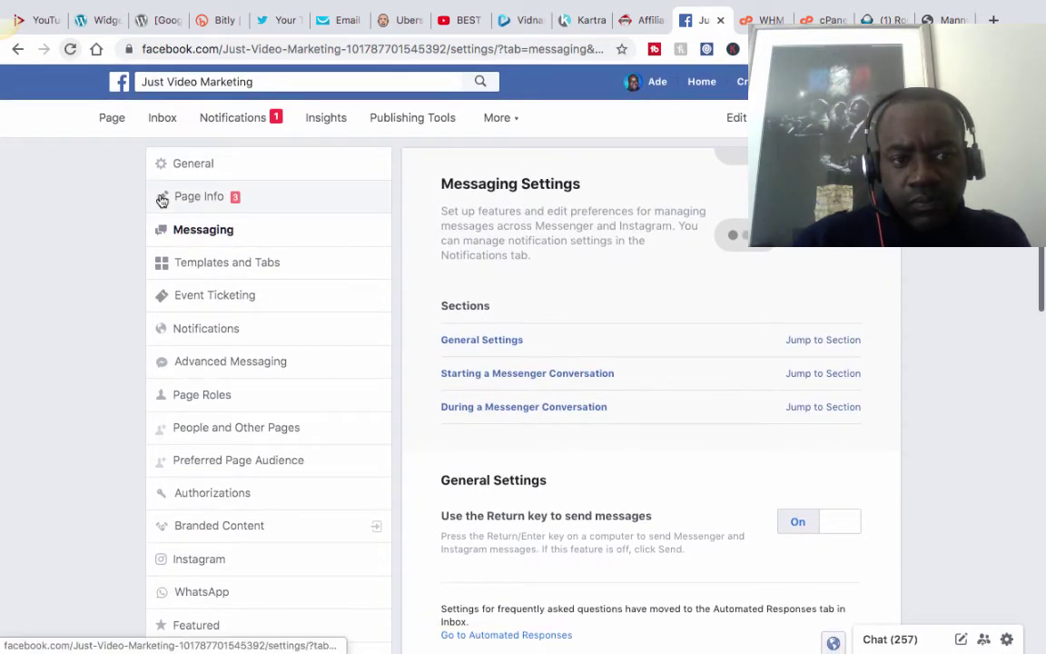
{"action": "left_click", "coordinate": [162, 199]}
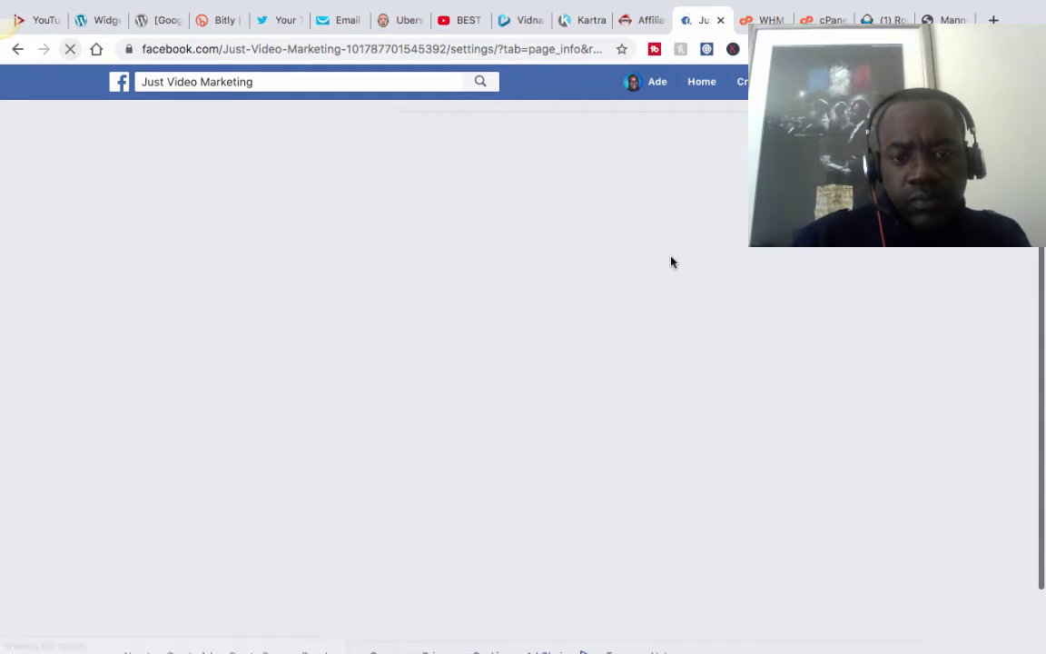
{"action": "mouse_move", "coordinate": [658, 6]}
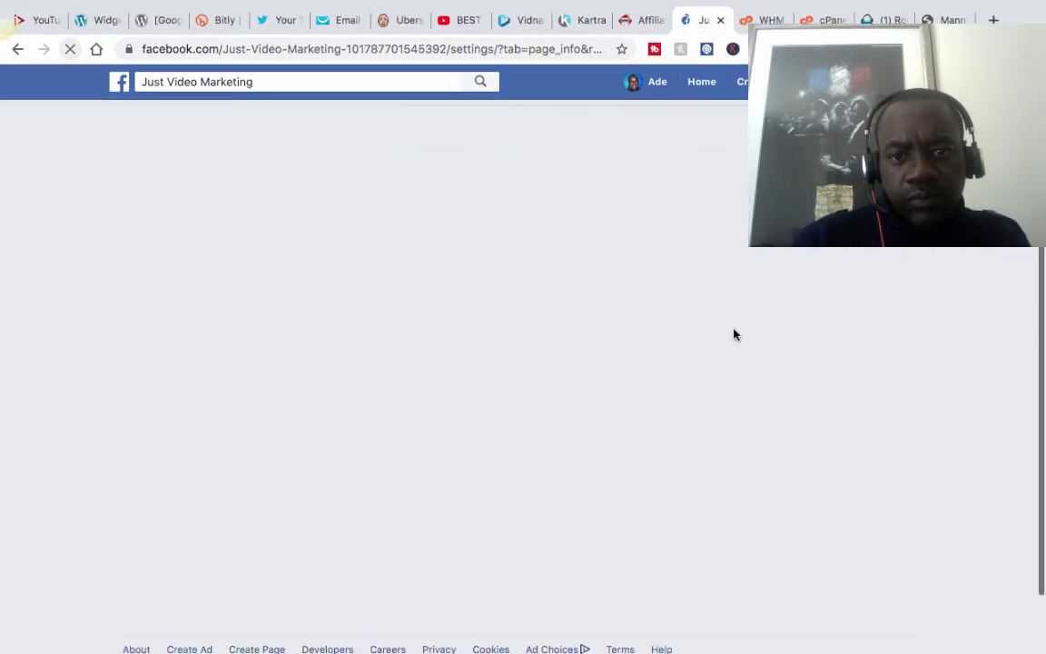
{"action": "mouse_move", "coordinate": [750, 11]}
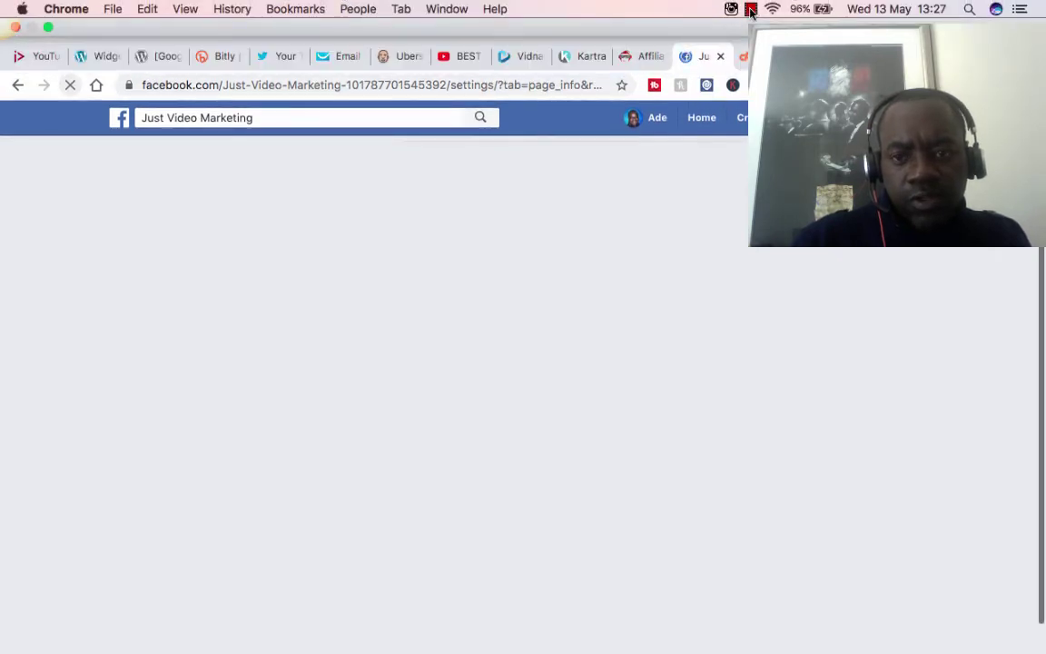
{"action": "left_click", "coordinate": [751, 9]}
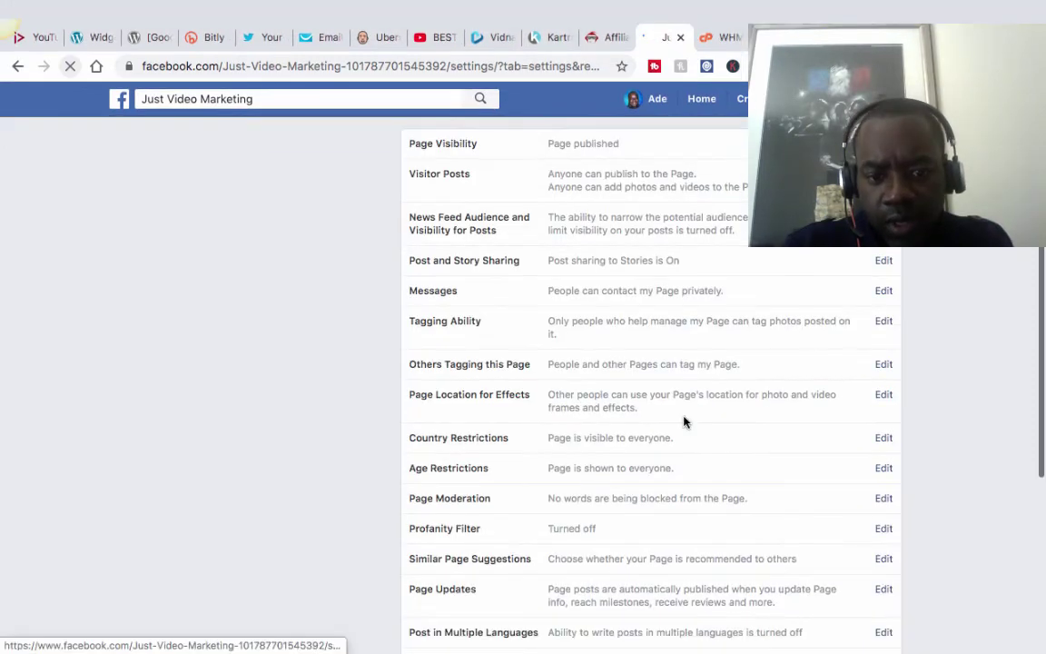
{"action": "scroll", "coordinate": [686, 423], "scroll_direction": "down", "scroll_amount": 2}
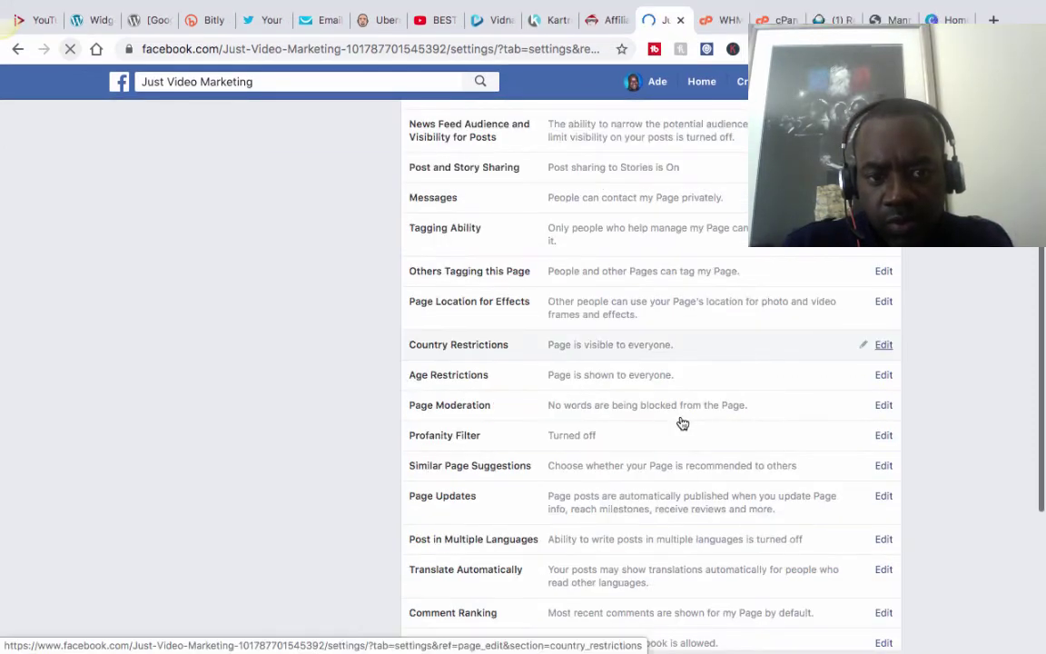
{"action": "scroll", "coordinate": [682, 423], "scroll_direction": "up", "scroll_amount": 2}
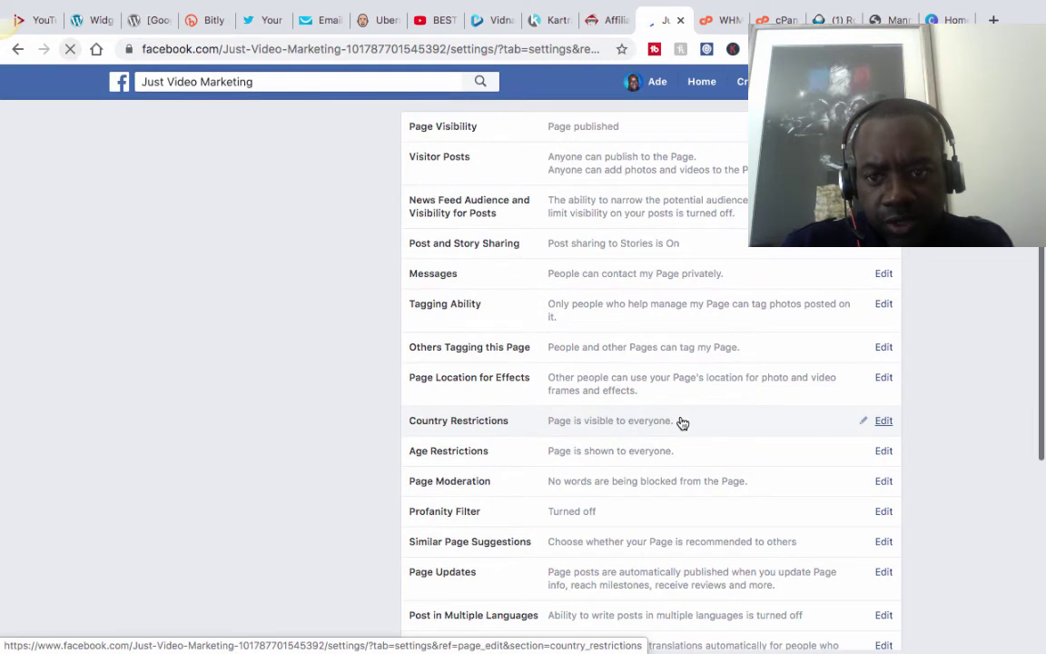
{"action": "scroll", "coordinate": [682, 423], "scroll_direction": "down", "scroll_amount": 1}
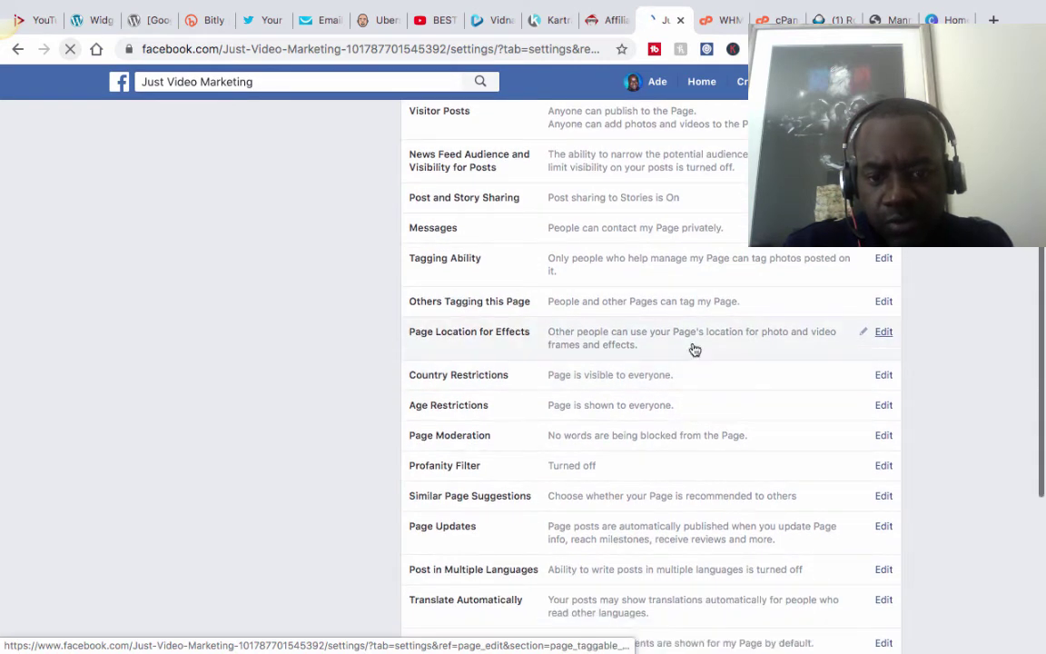
{"action": "scroll", "coordinate": [724, 344], "scroll_direction": "up", "scroll_amount": 1}
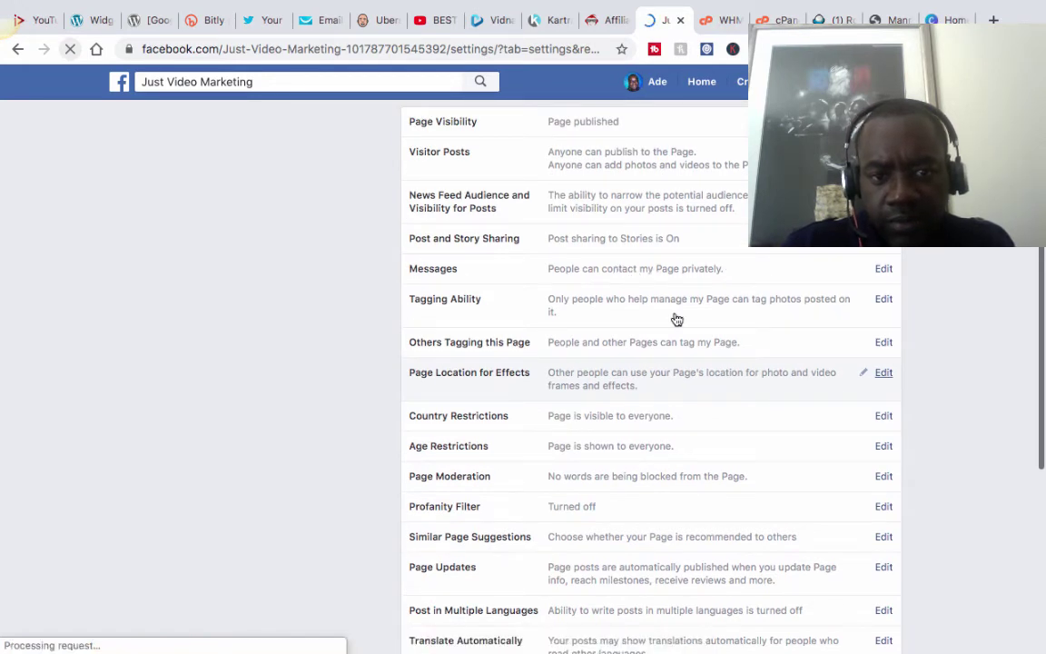
{"action": "scroll", "coordinate": [677, 319], "scroll_direction": "down", "scroll_amount": 2}
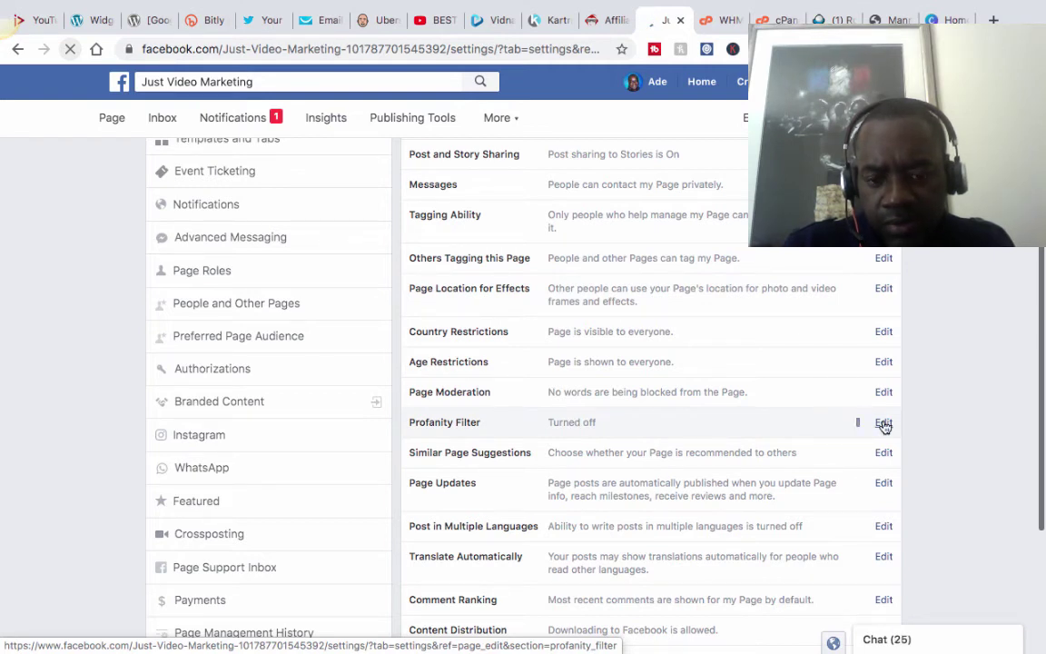
Switch the Just Video Marketing page's profanity filter from its current level to Strong and save.
{"action": "left_click", "coordinate": [883, 425]}
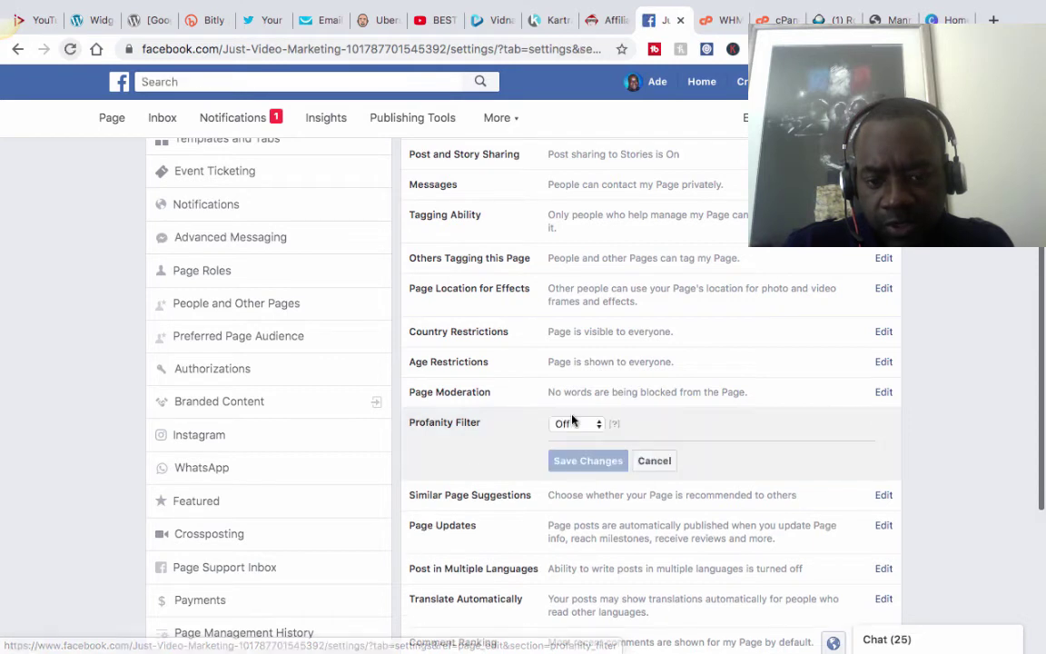
{"action": "left_click", "coordinate": [586, 424]}
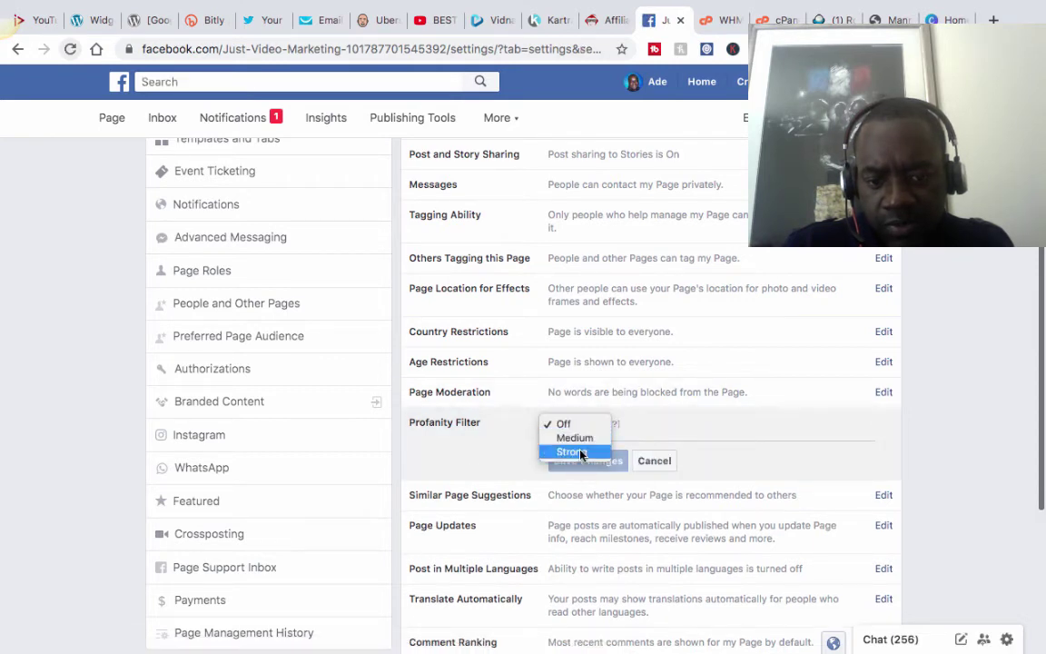
{"action": "left_click", "coordinate": [572, 452]}
{"action": "left_click", "coordinate": [600, 460]}
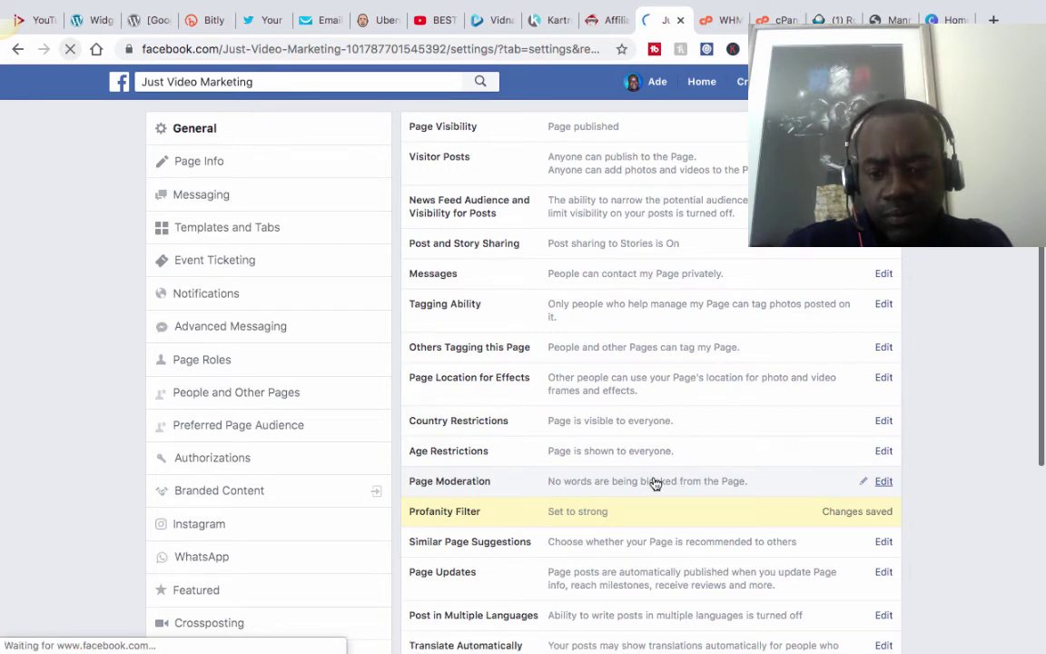
{"action": "left_click", "coordinate": [885, 481]}
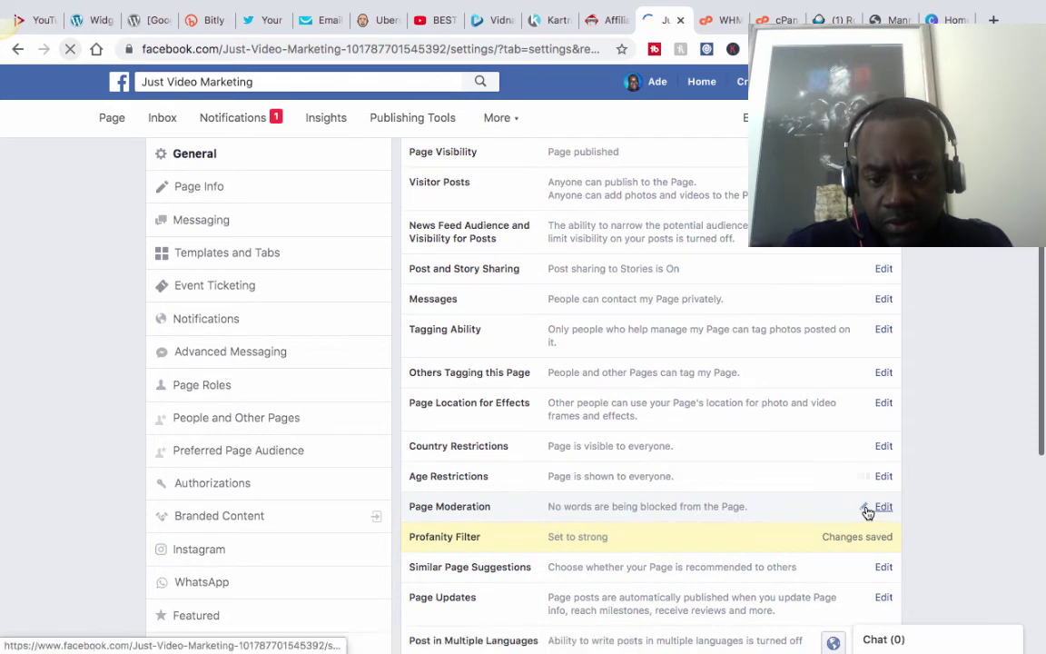
Glance at Age Restrictions and Similar Page Suggestions, then open Page Moderation's 'Add words or phrases to block' field.
{"action": "scroll", "coordinate": [867, 513], "scroll_direction": "down", "scroll_amount": 2}
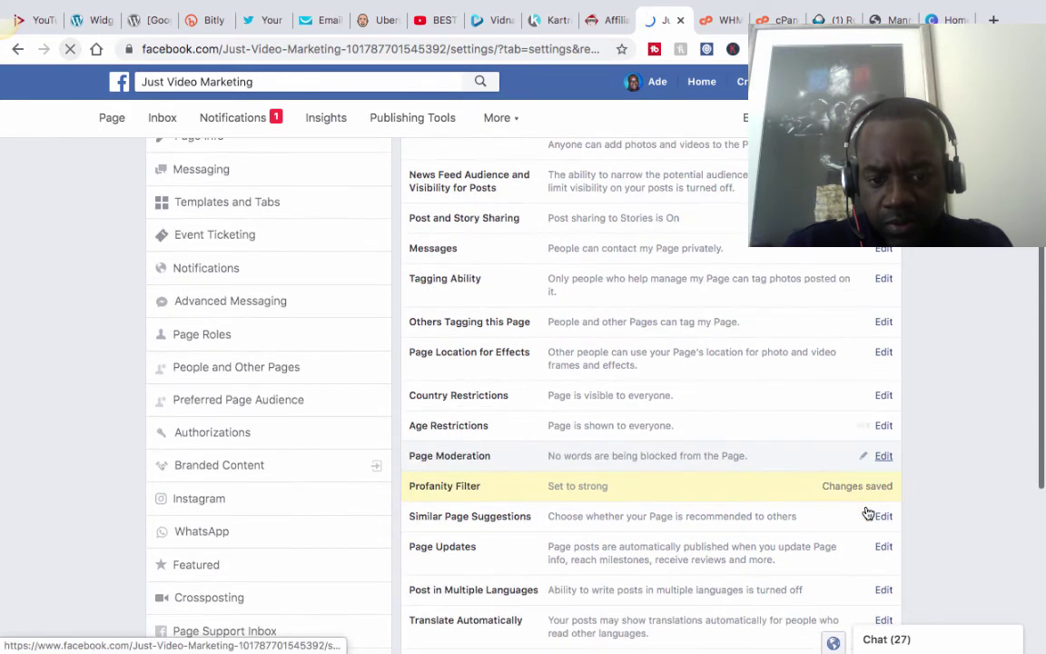
{"action": "left_click", "coordinate": [672, 437]}
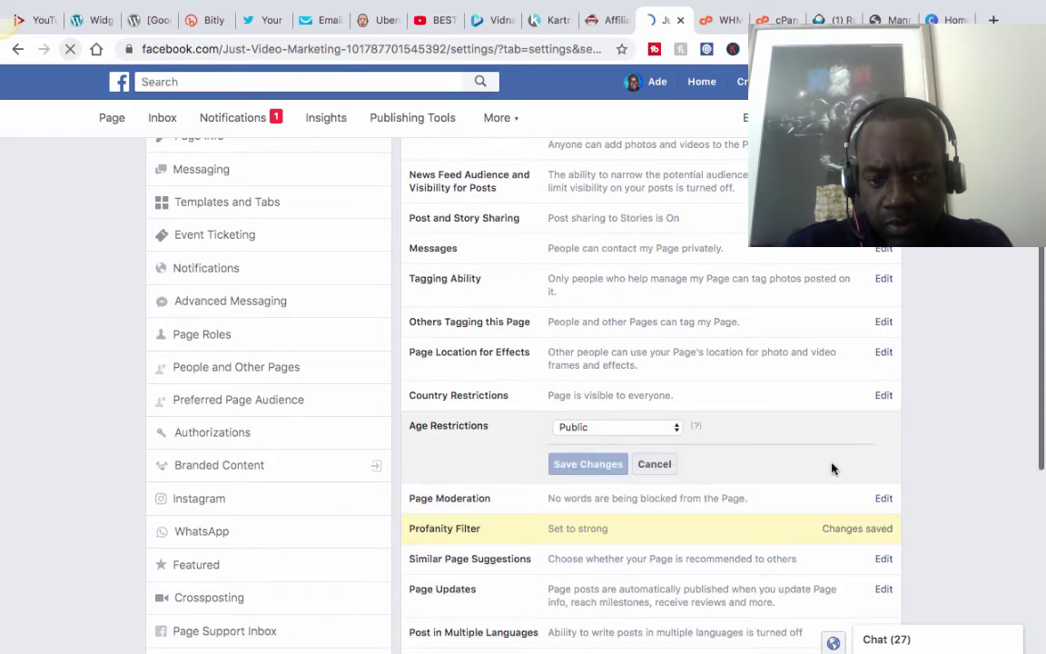
{"action": "scroll", "coordinate": [834, 469], "scroll_direction": "down", "scroll_amount": 5}
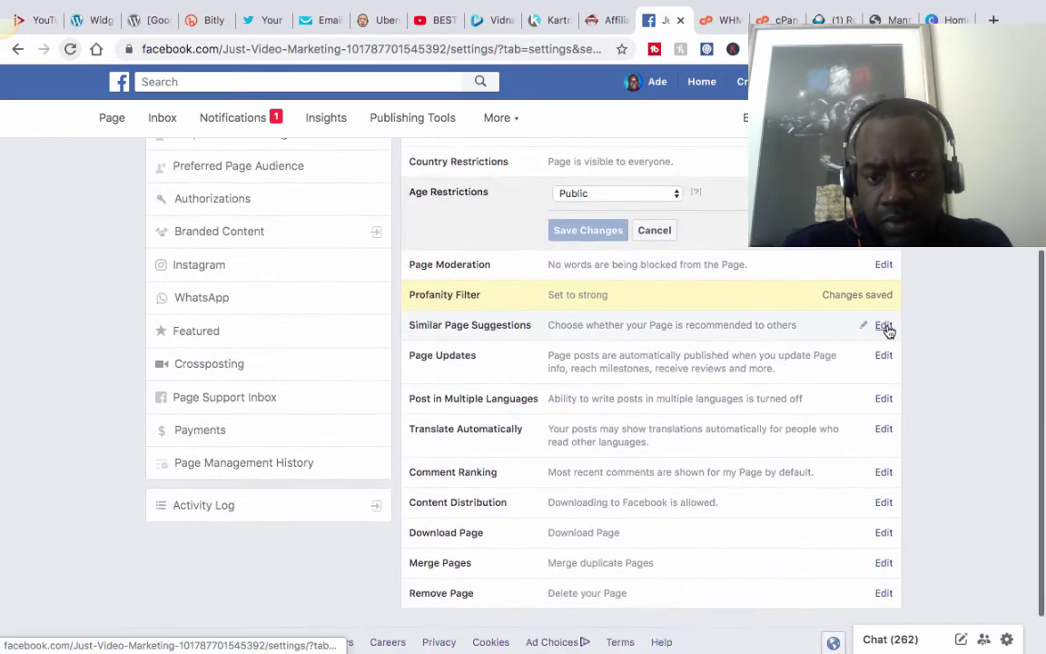
{"action": "left_click", "coordinate": [884, 326]}
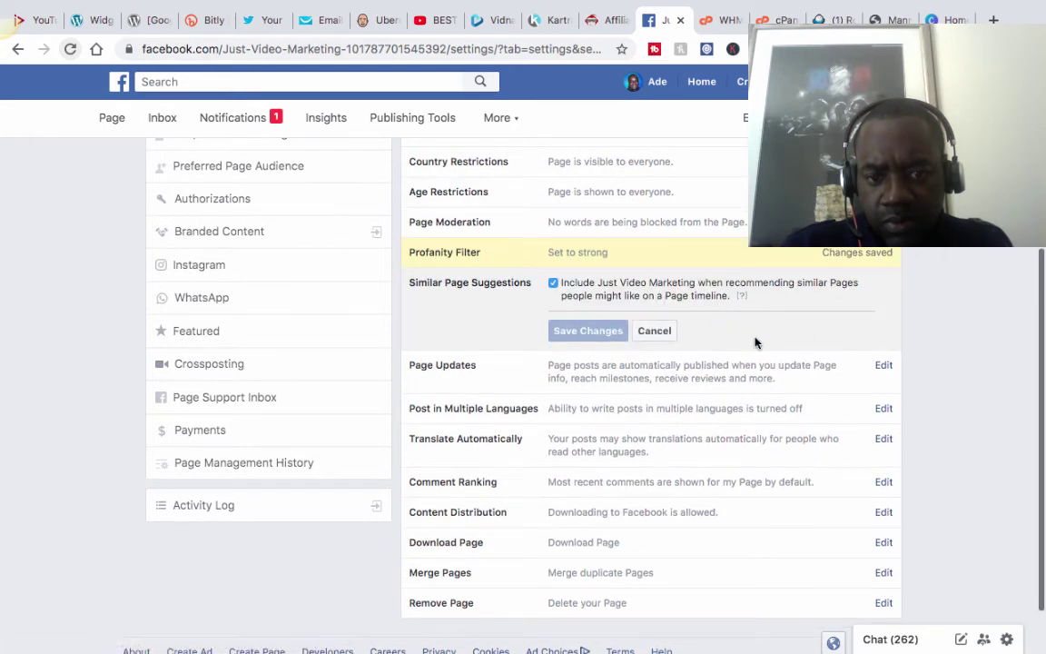
{"action": "scroll", "coordinate": [754, 342], "scroll_direction": "up", "scroll_amount": 1}
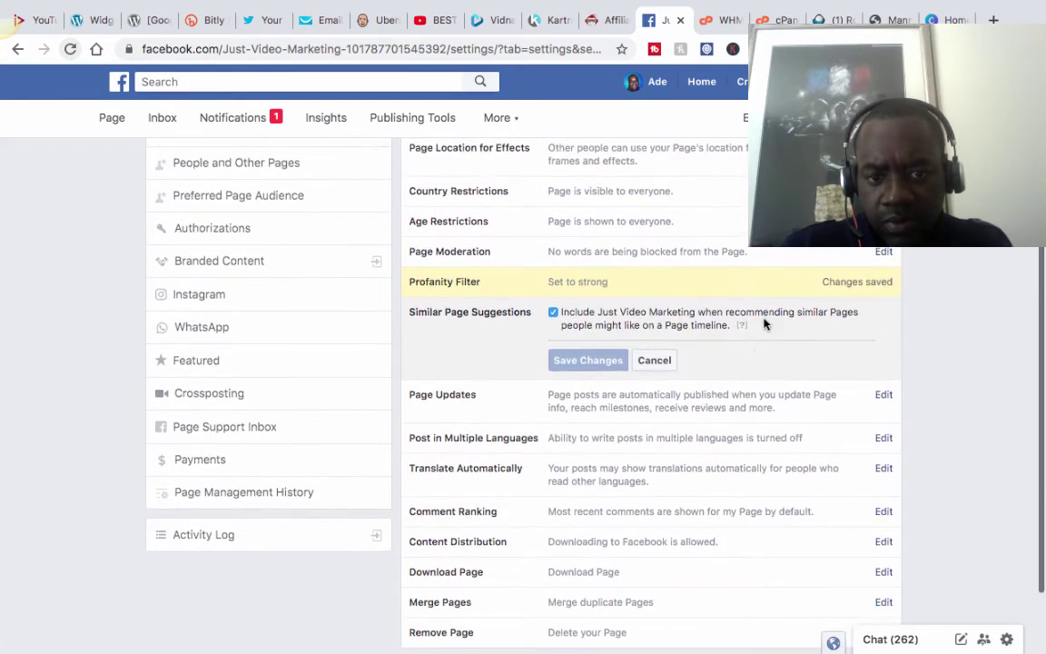
{"action": "left_click", "coordinate": [883, 252]}
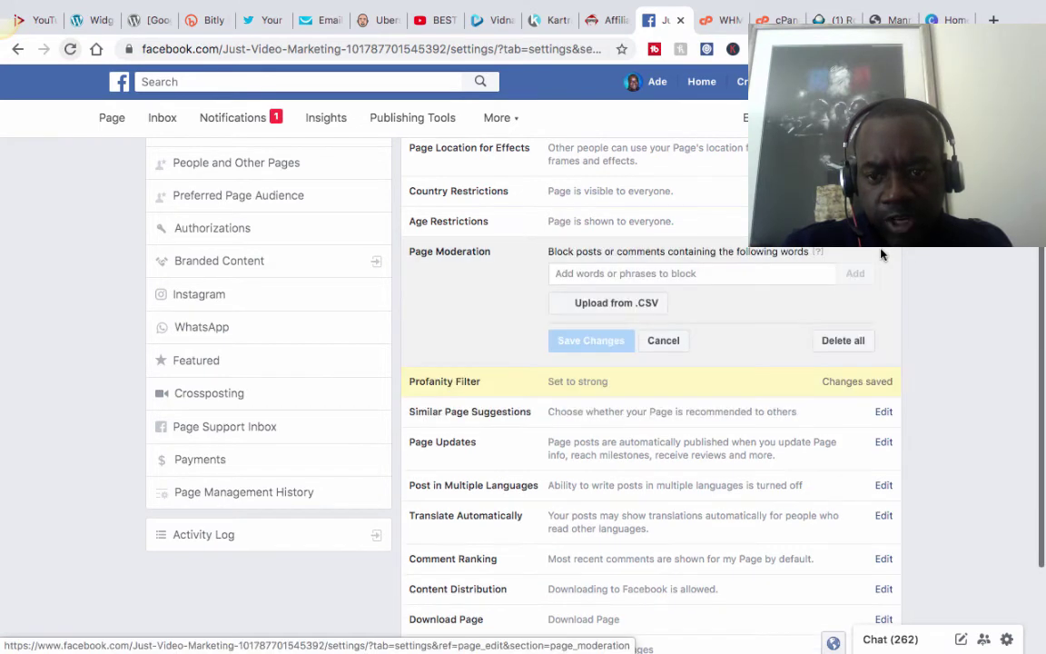
{"action": "left_click", "coordinate": [609, 272]}
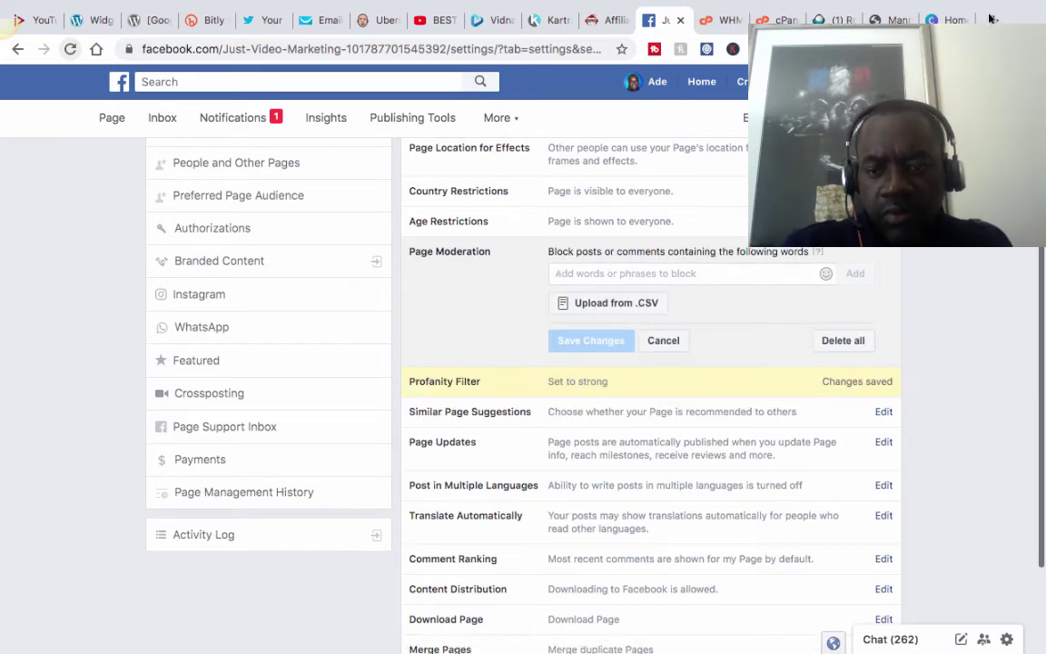
Search Google for 'profanity word list' in a new tab, then go back to the Facebook tab.
{"action": "key", "text": "ctrl+t"}
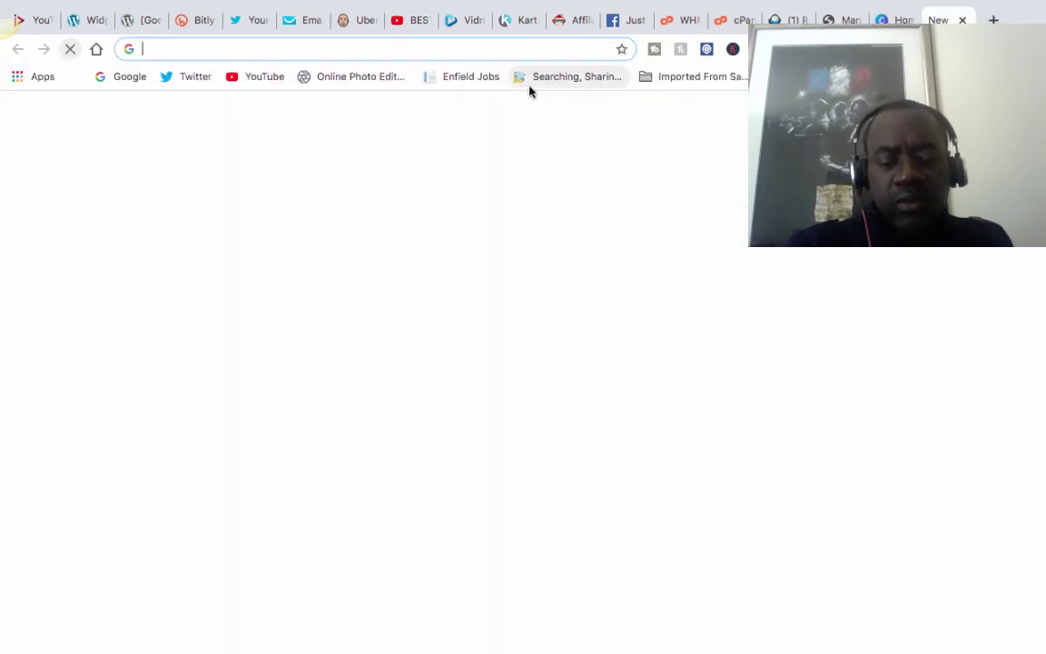
{"action": "type", "text": "prof"}
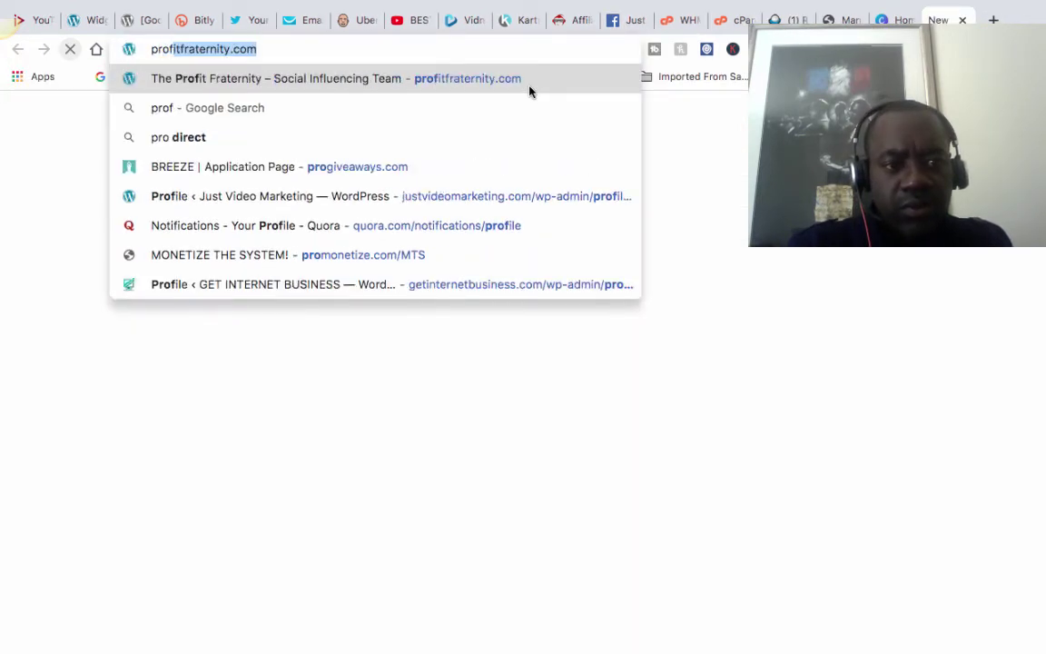
{"action": "type", "text": "anit"}
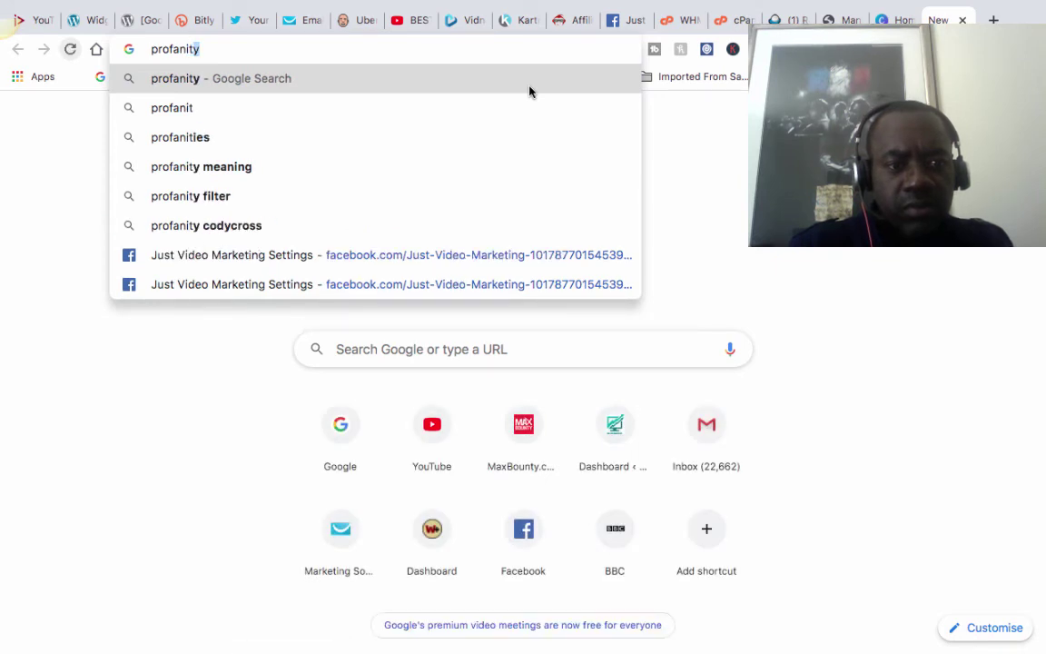
{"action": "key", "text": "BackSpace"}
{"action": "type", "text": "y wo"}
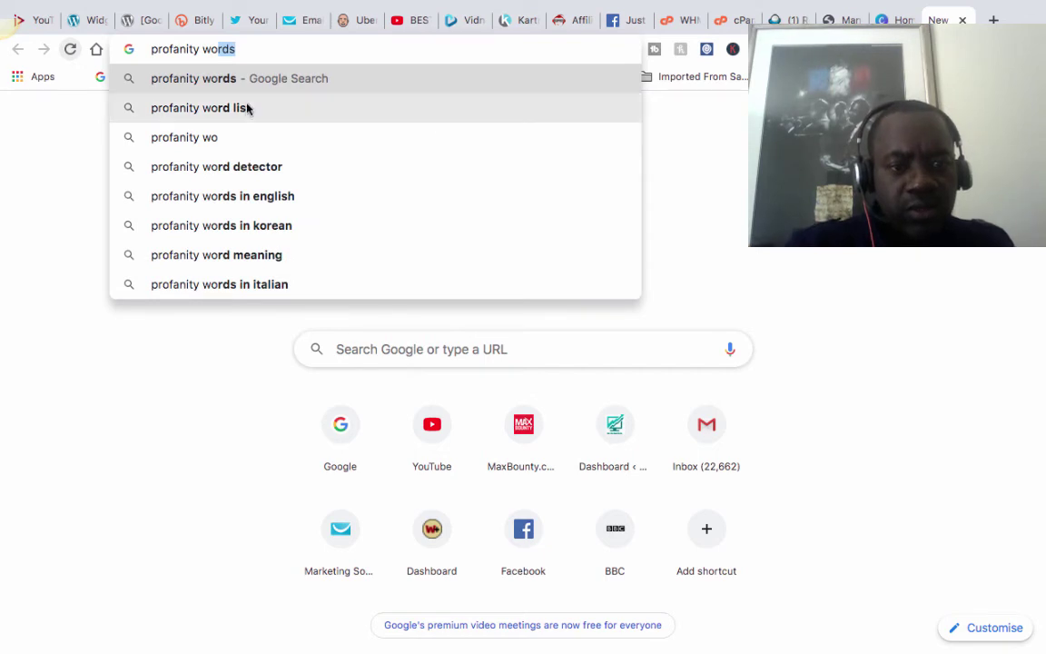
{"action": "left_click", "coordinate": [247, 107]}
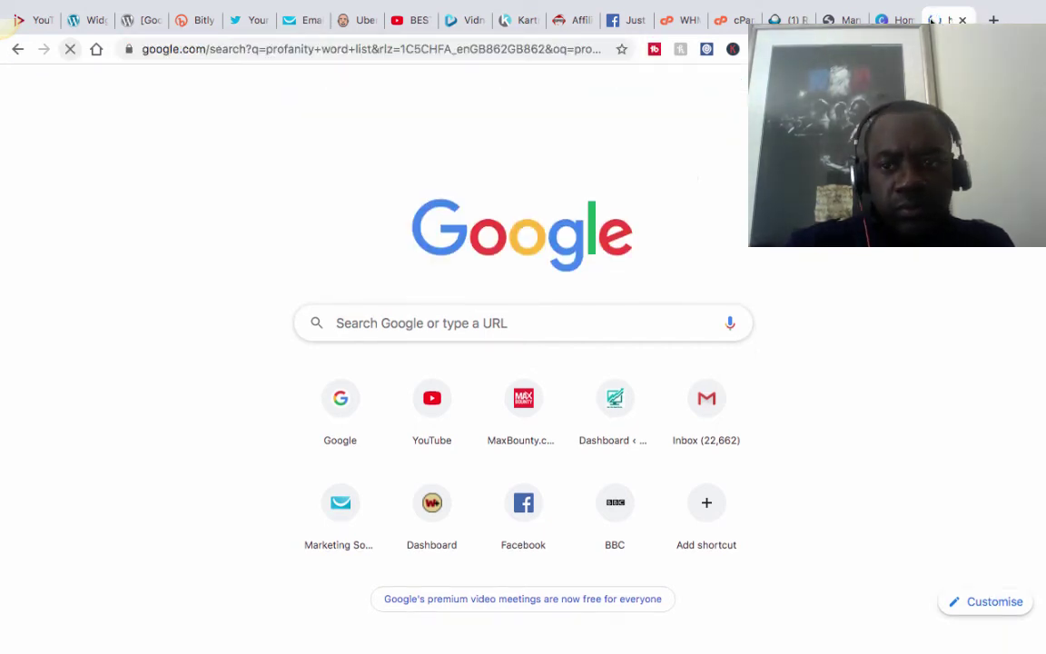
{"action": "left_click", "coordinate": [625, 23]}
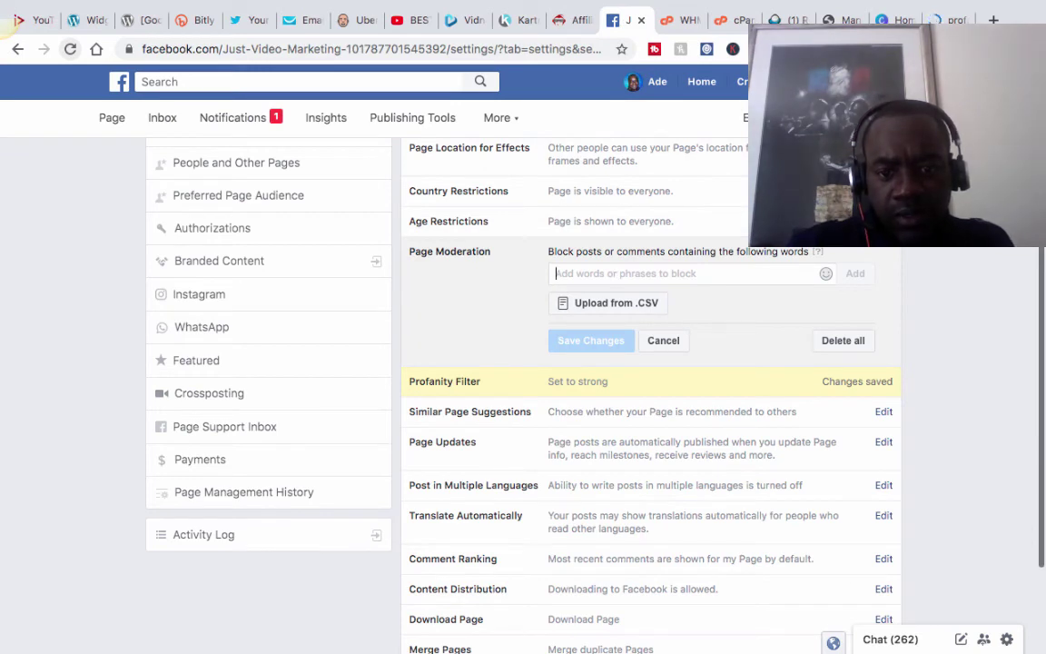
Type 'scam, sca' into the Page Moderation blocked-words field.
{"action": "type", "text": "scam,"}
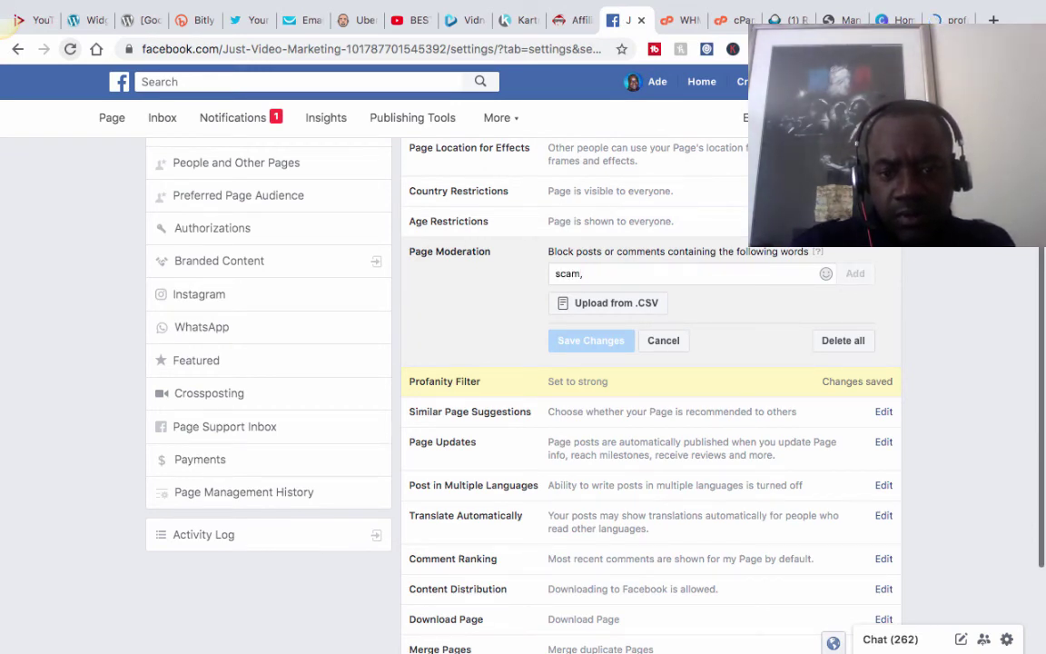
{"action": "type", "text": " scammer,"}
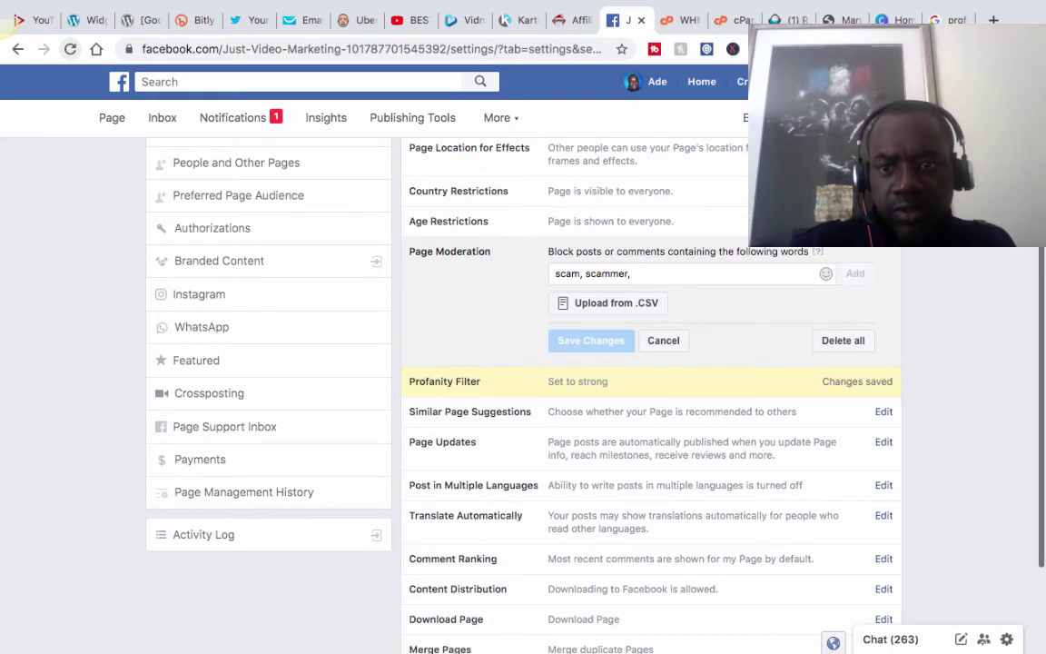
From the Google results, open the cs.cmu.edu Useful Resources page and its Offensive/Profane Word List file.
{"action": "left_click", "coordinate": [939, 20]}
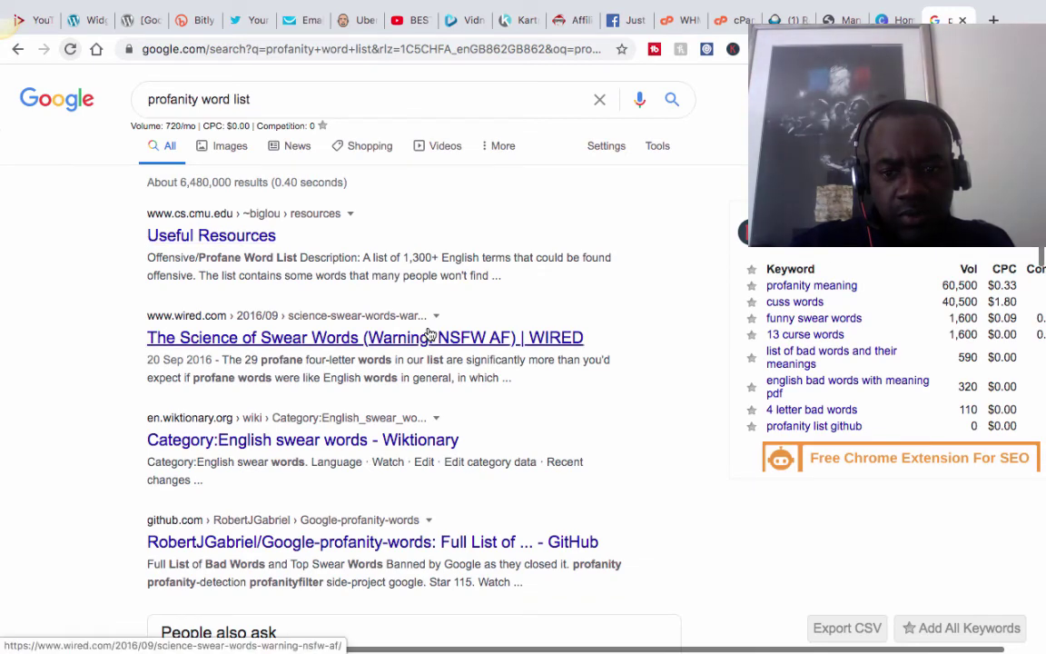
{"action": "scroll", "coordinate": [430, 336], "scroll_direction": "down", "scroll_amount": 3}
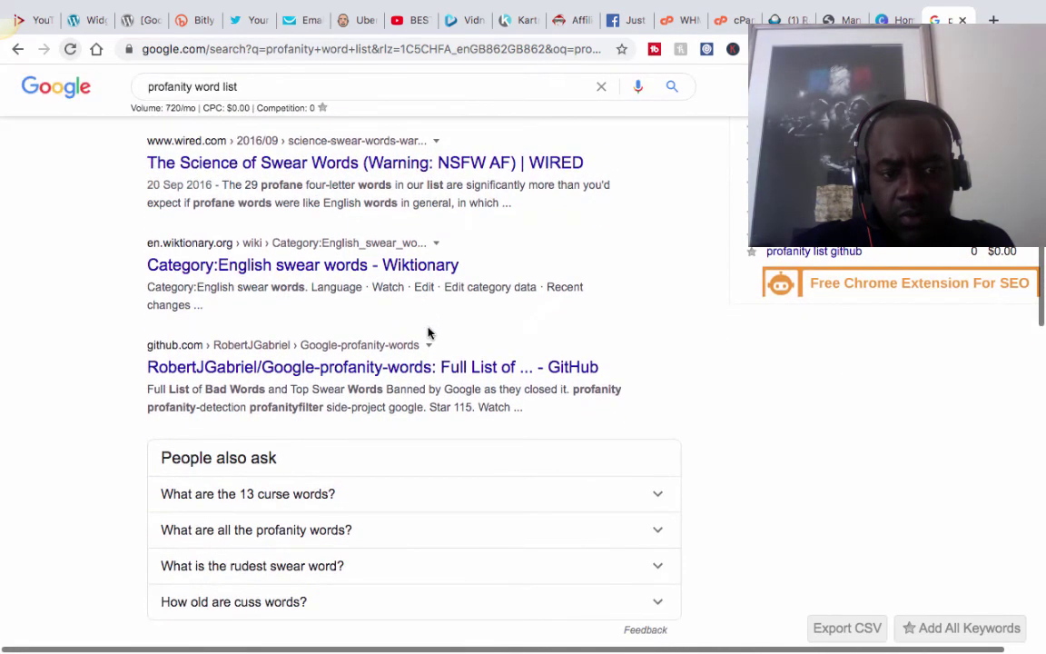
{"action": "scroll", "coordinate": [430, 333], "scroll_direction": "up", "scroll_amount": 1}
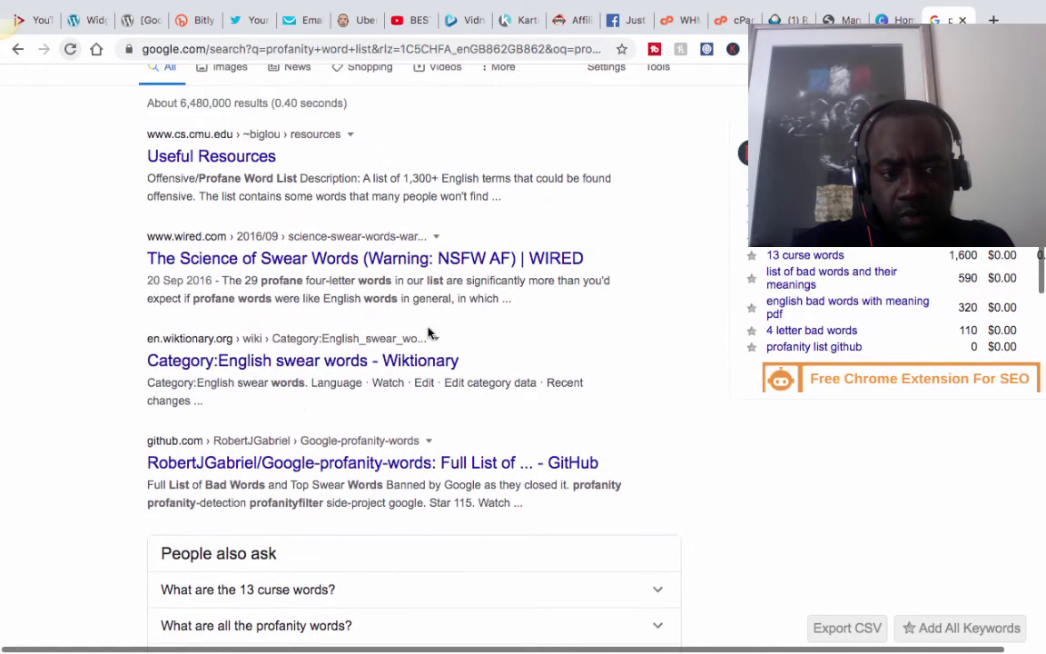
{"action": "scroll", "coordinate": [428, 332], "scroll_direction": "up", "scroll_amount": 1}
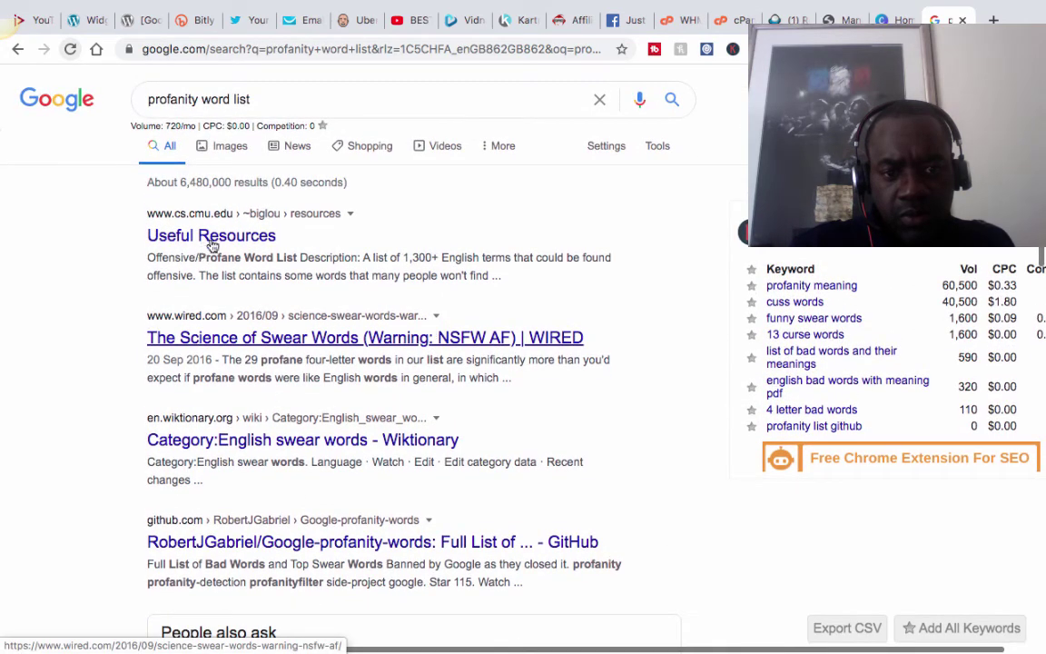
{"action": "left_click", "coordinate": [210, 238]}
{"action": "scroll", "coordinate": [579, 386], "scroll_direction": "down", "scroll_amount": 1}
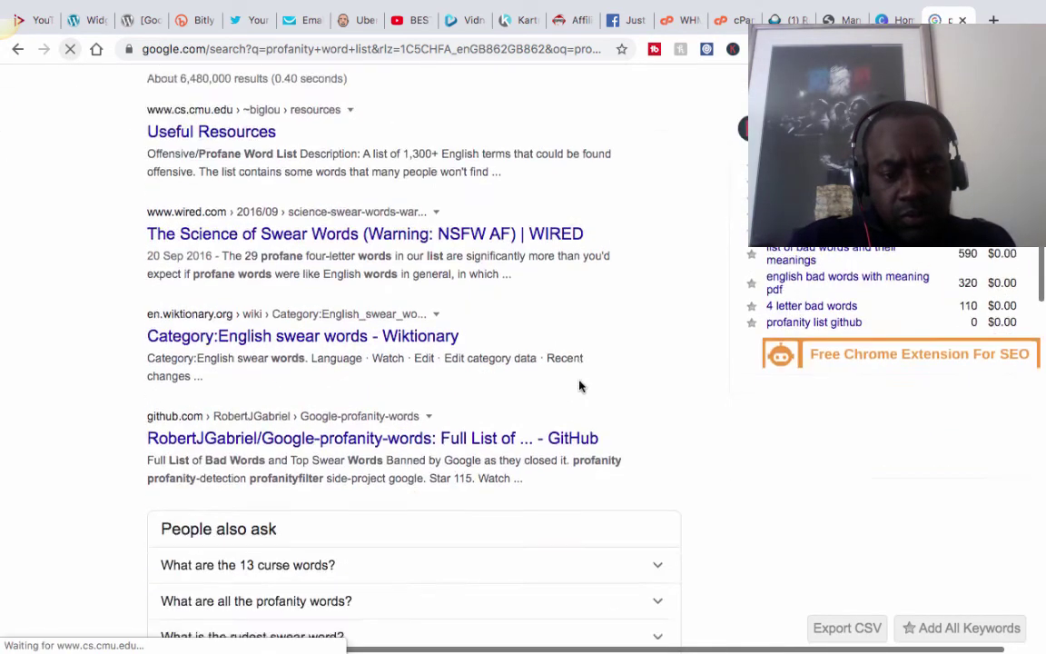
{"action": "scroll", "coordinate": [579, 386], "scroll_direction": "down", "scroll_amount": 4}
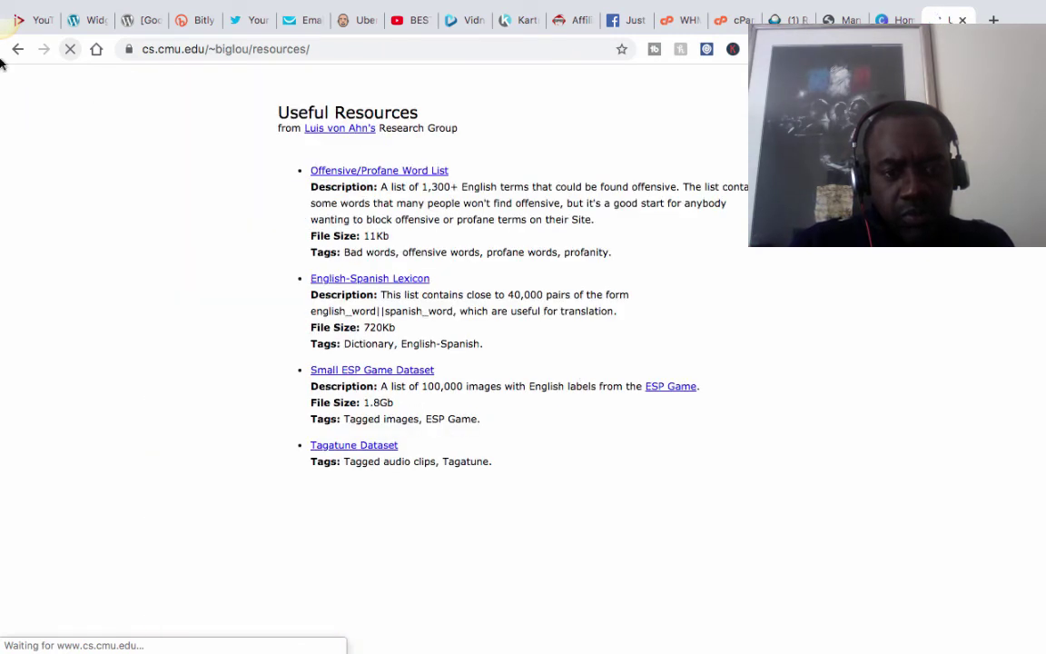
{"action": "left_click", "coordinate": [374, 173]}
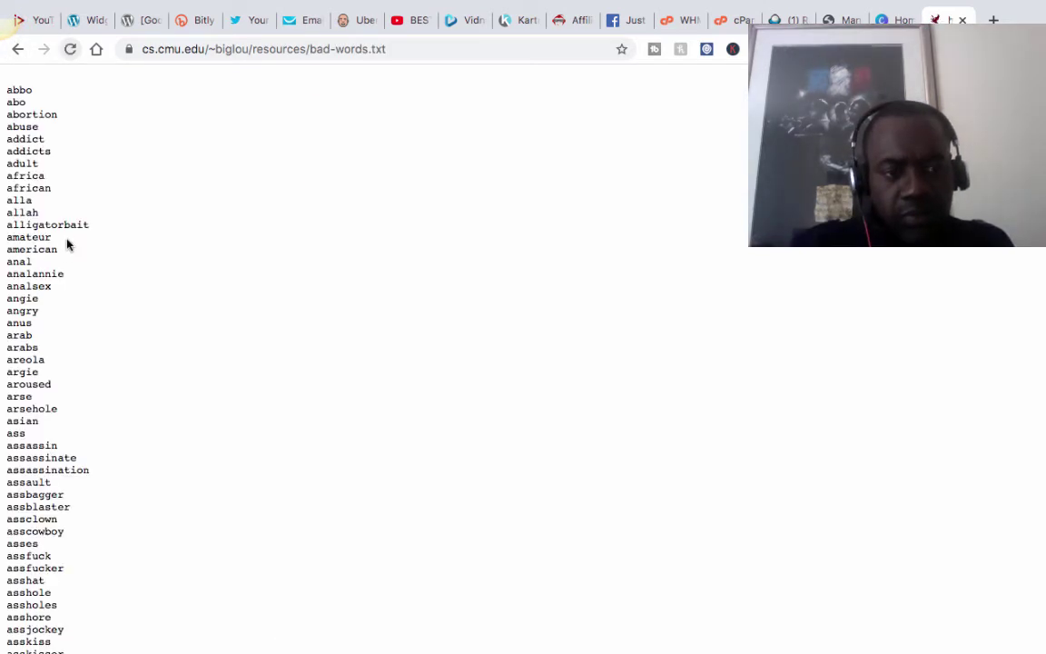
Skim the word list, then go back twice to the Google results and scroll through them.
{"action": "scroll", "coordinate": [74, 237], "scroll_direction": "down", "scroll_amount": 20}
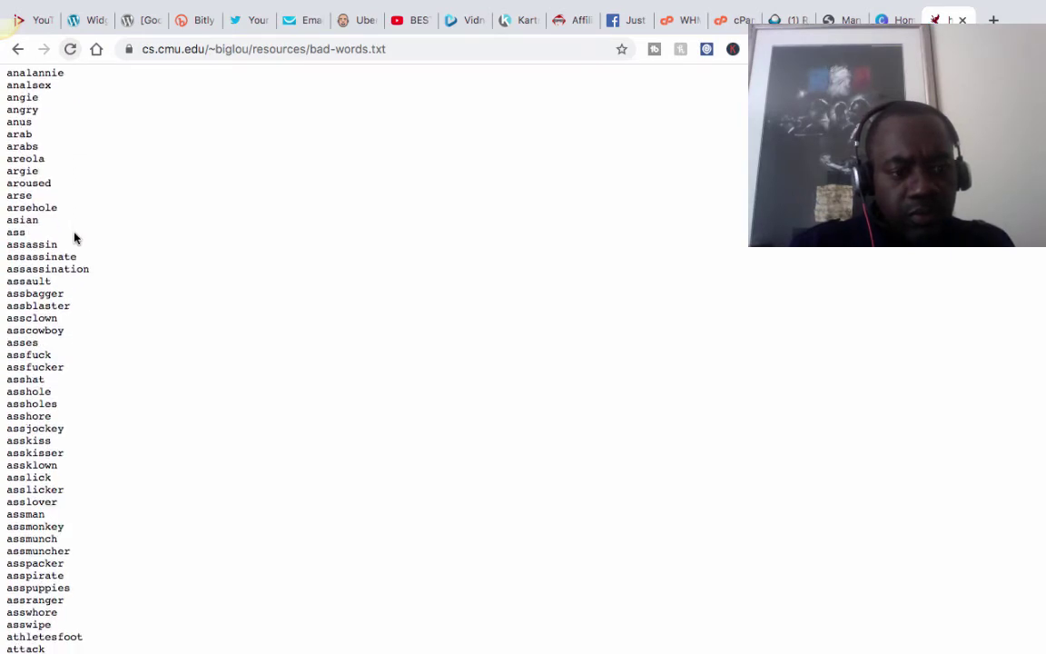
{"action": "scroll", "coordinate": [75, 237], "scroll_direction": "up", "scroll_amount": 15}
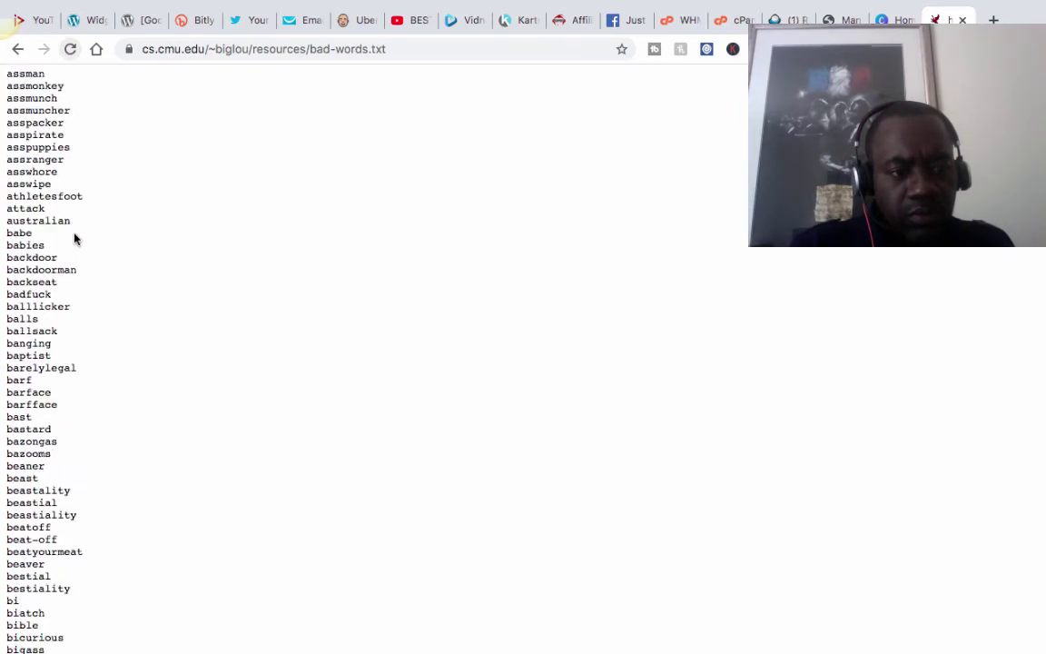
{"action": "left_click", "coordinate": [17, 48]}
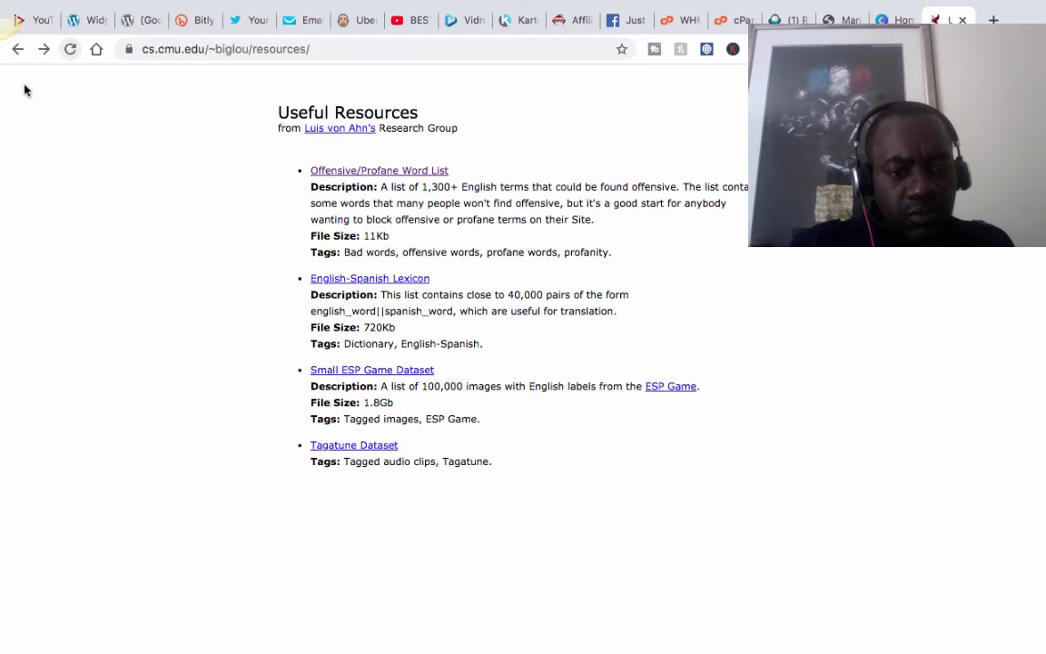
{"action": "left_click", "coordinate": [17, 49]}
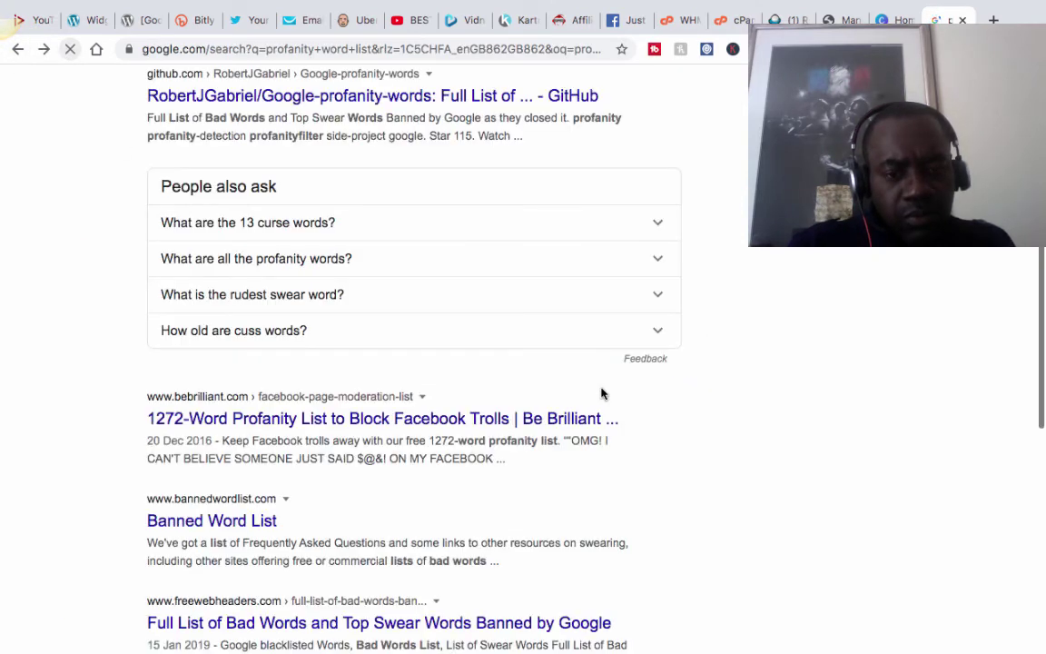
{"action": "scroll", "coordinate": [603, 395], "scroll_direction": "down", "scroll_amount": 5}
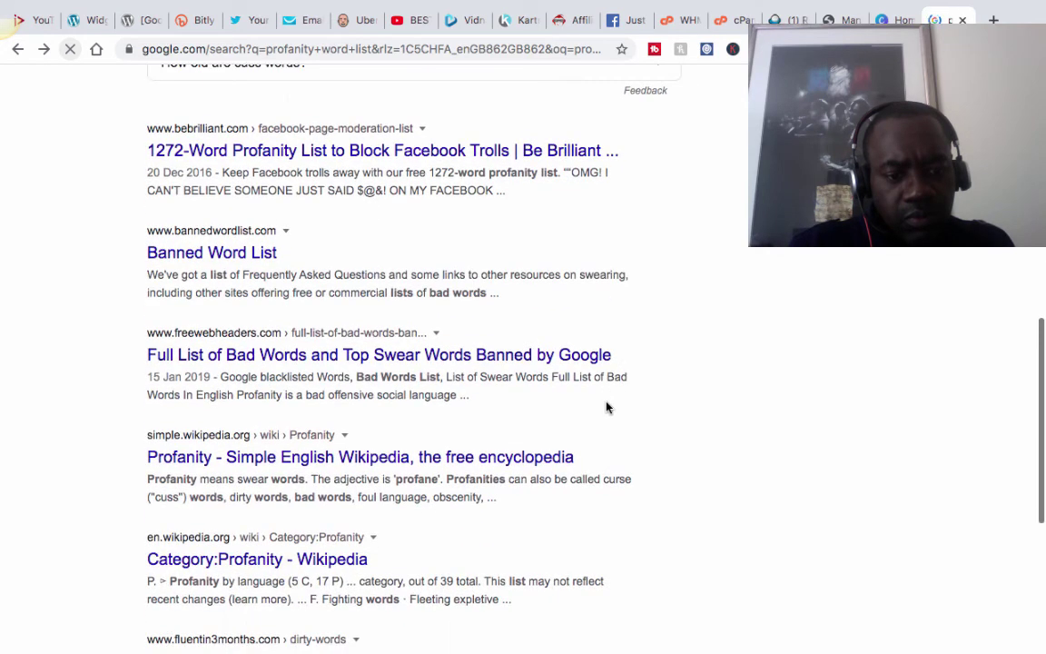
{"action": "scroll", "coordinate": [379, 458], "scroll_direction": "up", "scroll_amount": 1}
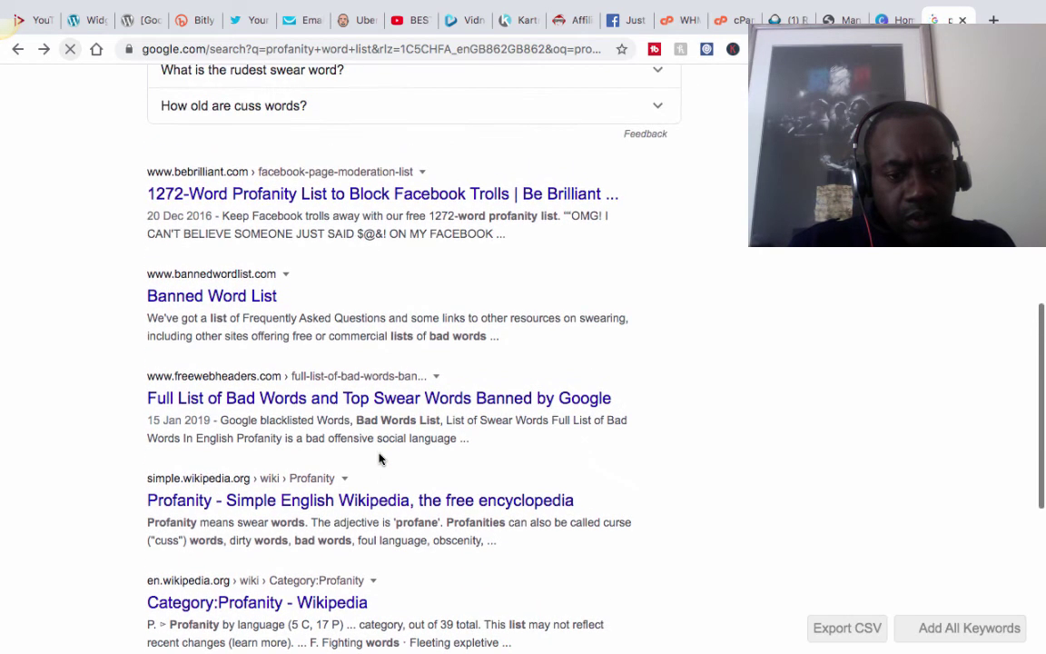
{"action": "scroll", "coordinate": [379, 458], "scroll_direction": "up", "scroll_amount": 3}
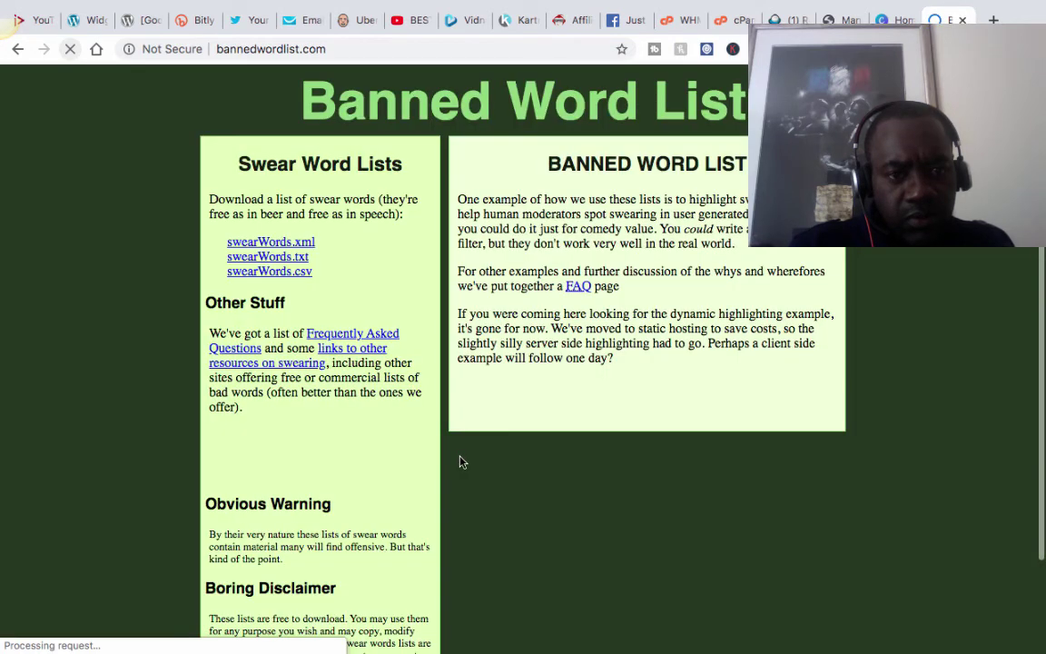
Open bannedwordlist.com's swearWords.txt and copy the entire word list.
{"action": "scroll", "coordinate": [459, 462], "scroll_direction": "down", "scroll_amount": 3}
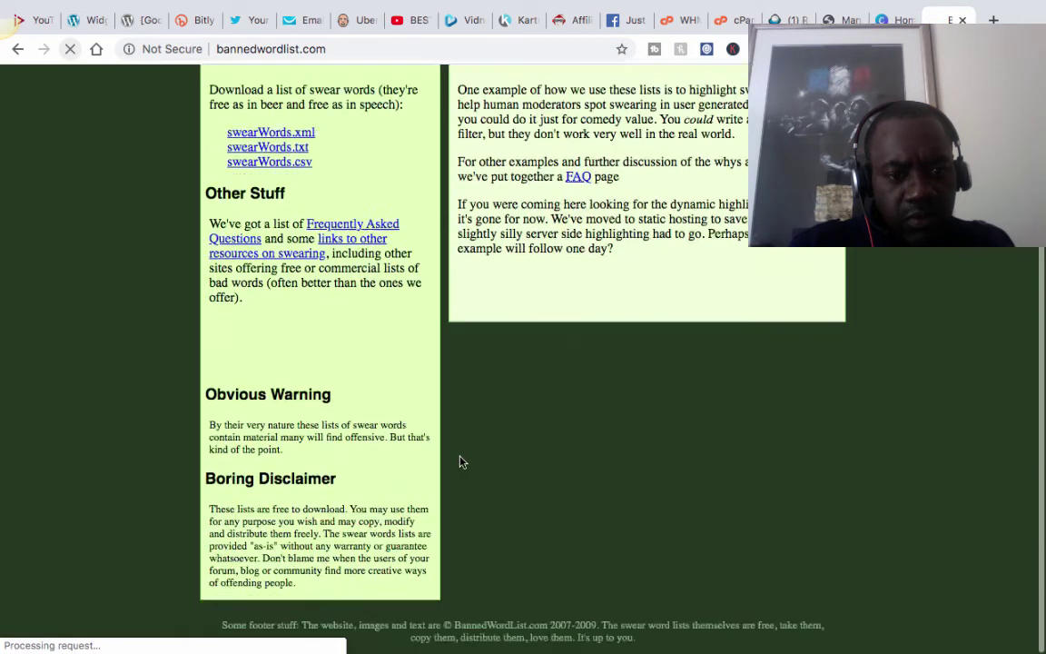
{"action": "scroll", "coordinate": [281, 265], "scroll_direction": "up", "scroll_amount": 3}
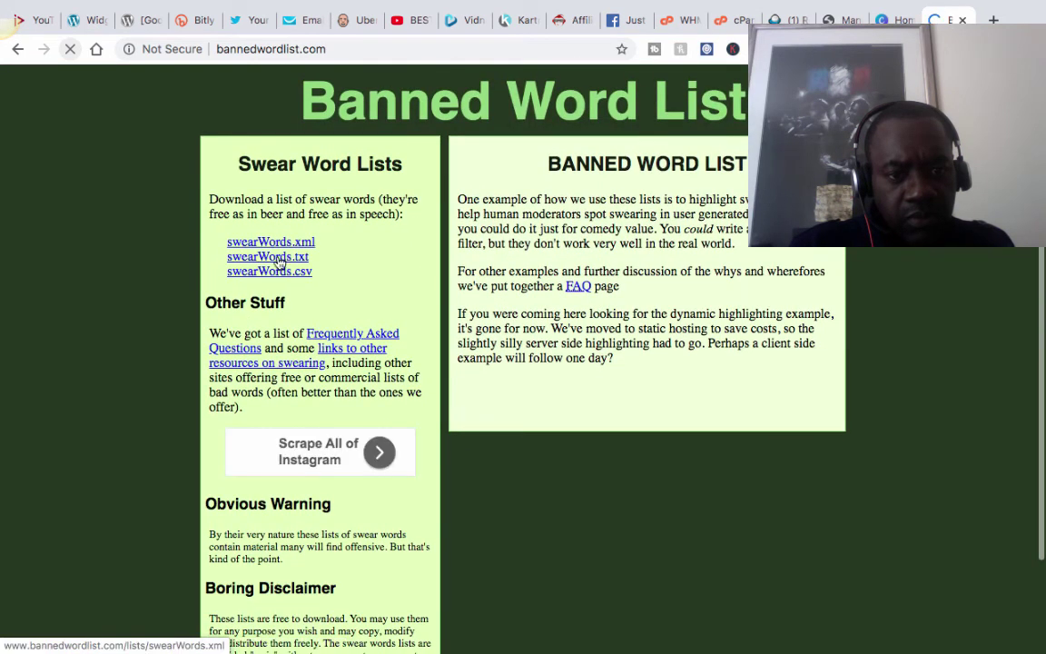
{"action": "left_click", "coordinate": [276, 262]}
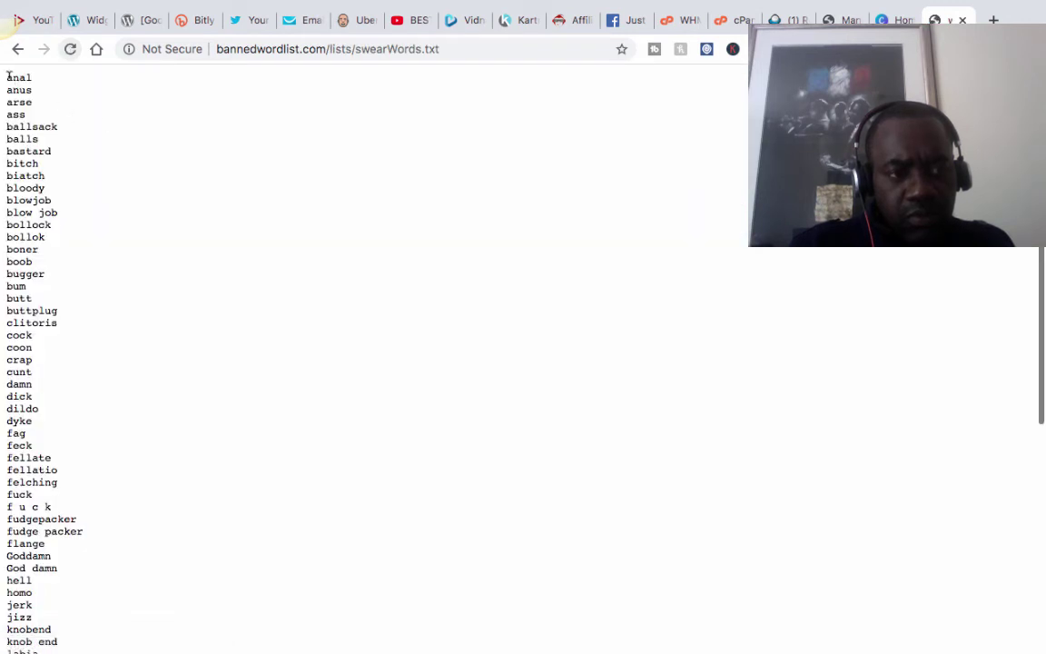
{"action": "left_click_drag", "start_coordinate": [6, 77], "coordinate": [323, 651]}
{"action": "left_click", "coordinate": [147, 9]}
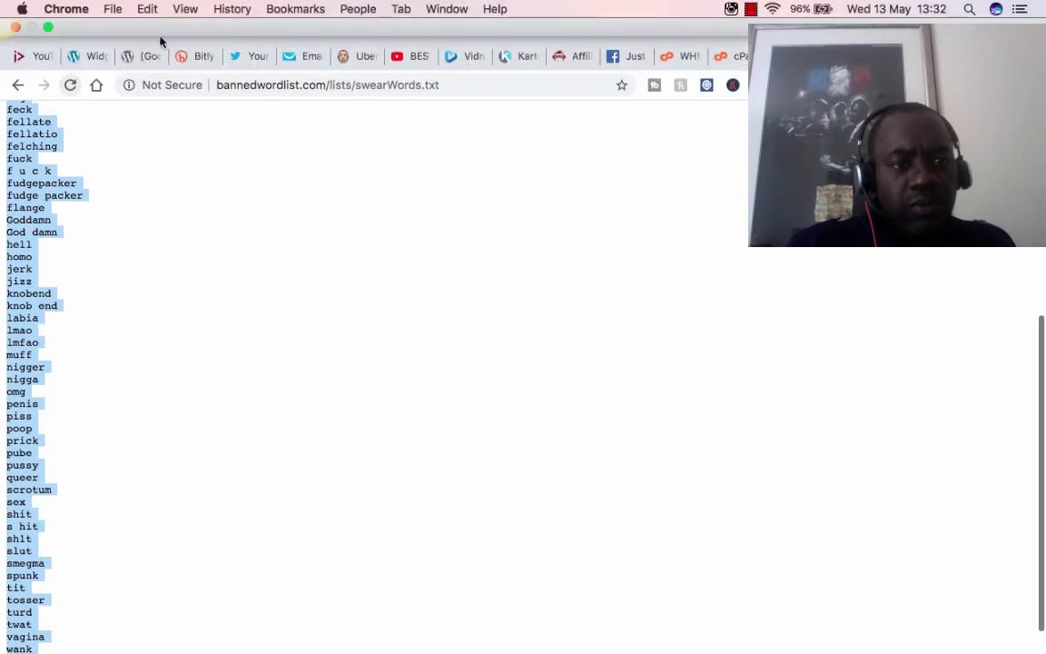
{"action": "left_click", "coordinate": [163, 85]}
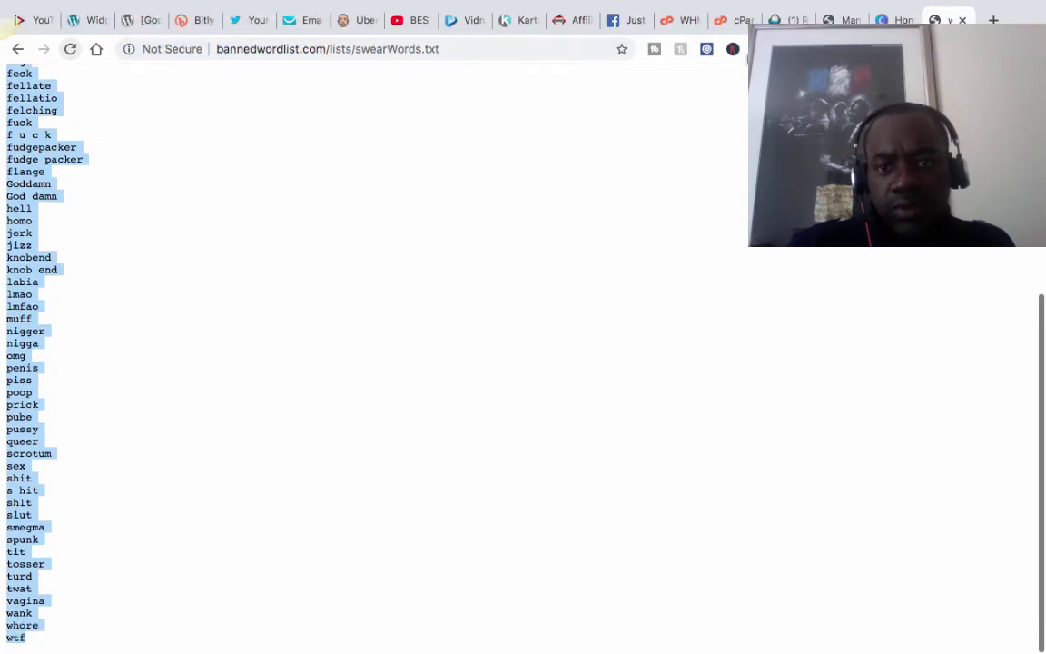
Check the Facebook tab, reopen swearWords.txt, then go back to the Google profanity list results.
{"action": "left_click", "coordinate": [626, 20]}
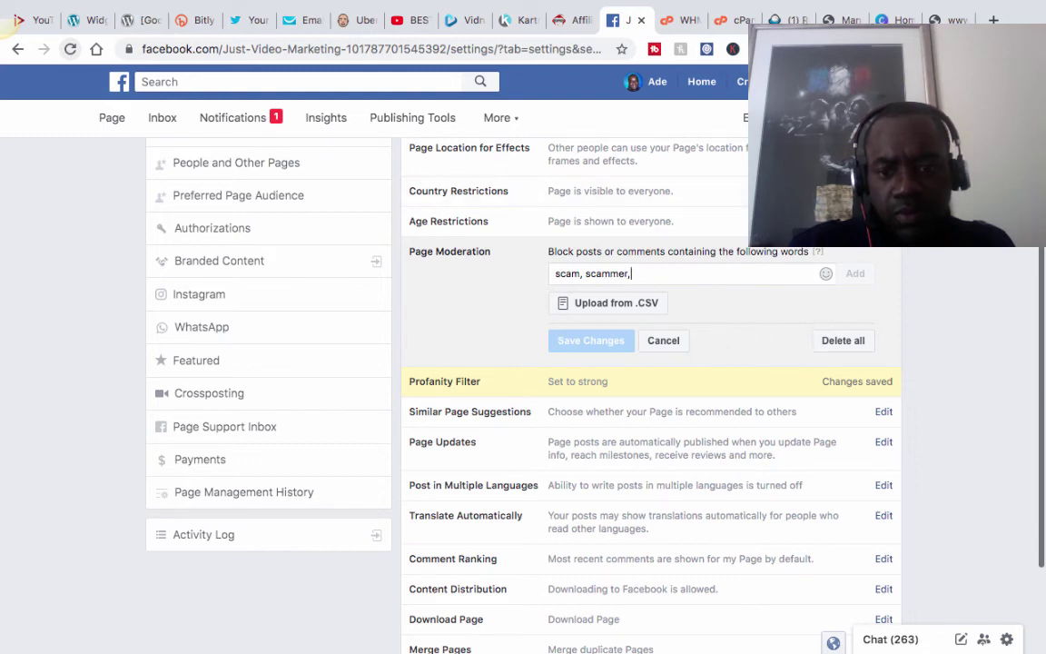
{"action": "key", "text": "super+9"}
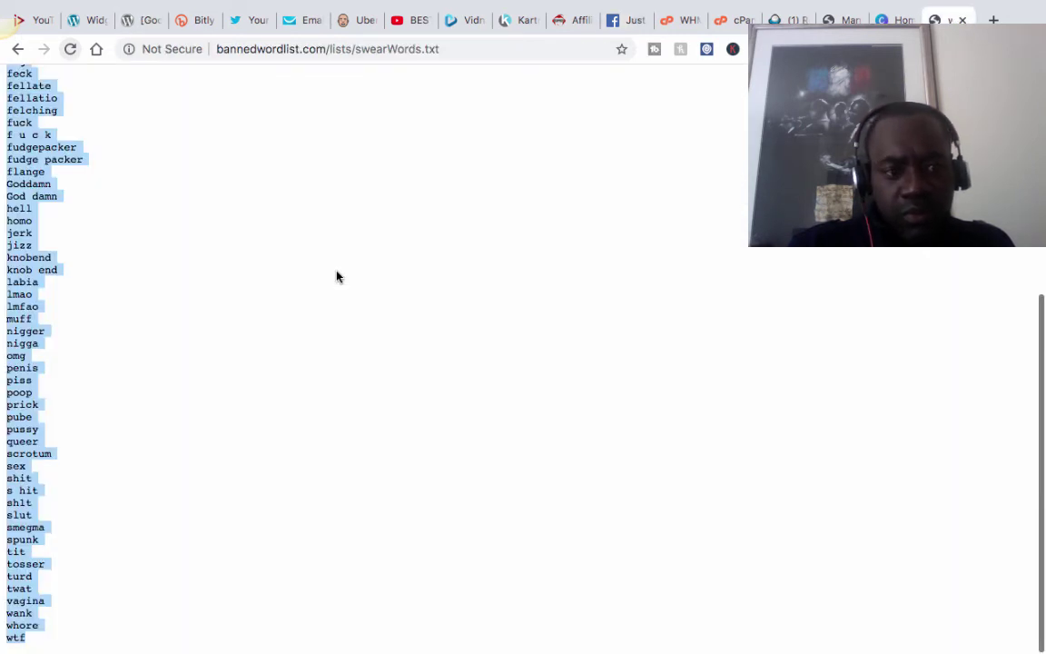
{"action": "scroll", "coordinate": [337, 277], "scroll_direction": "up", "scroll_amount": 8}
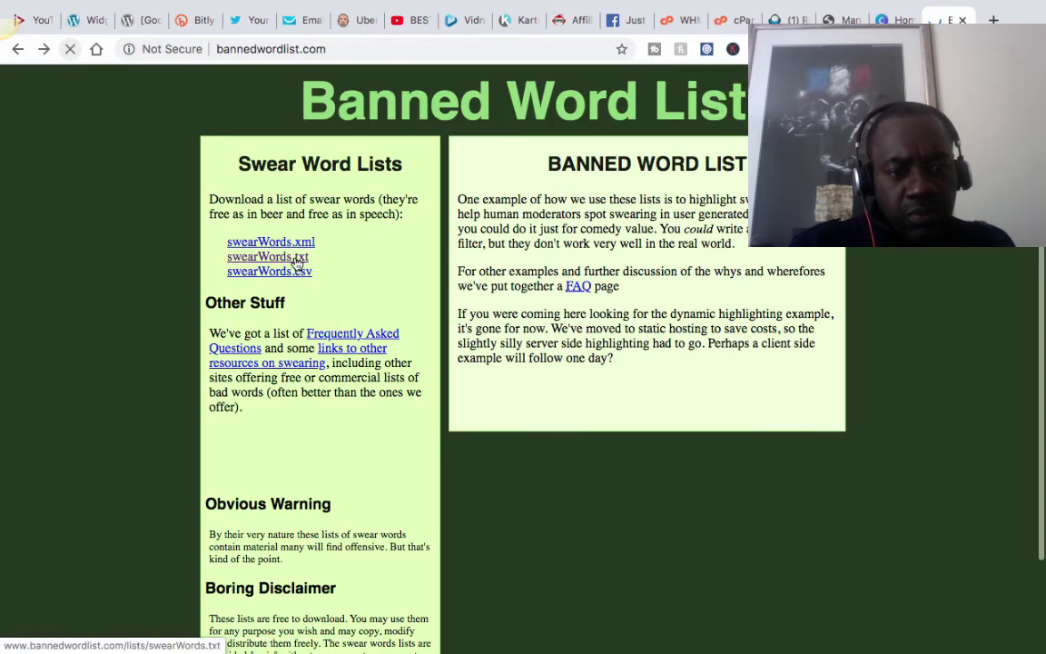
{"action": "left_click", "coordinate": [296, 263]}
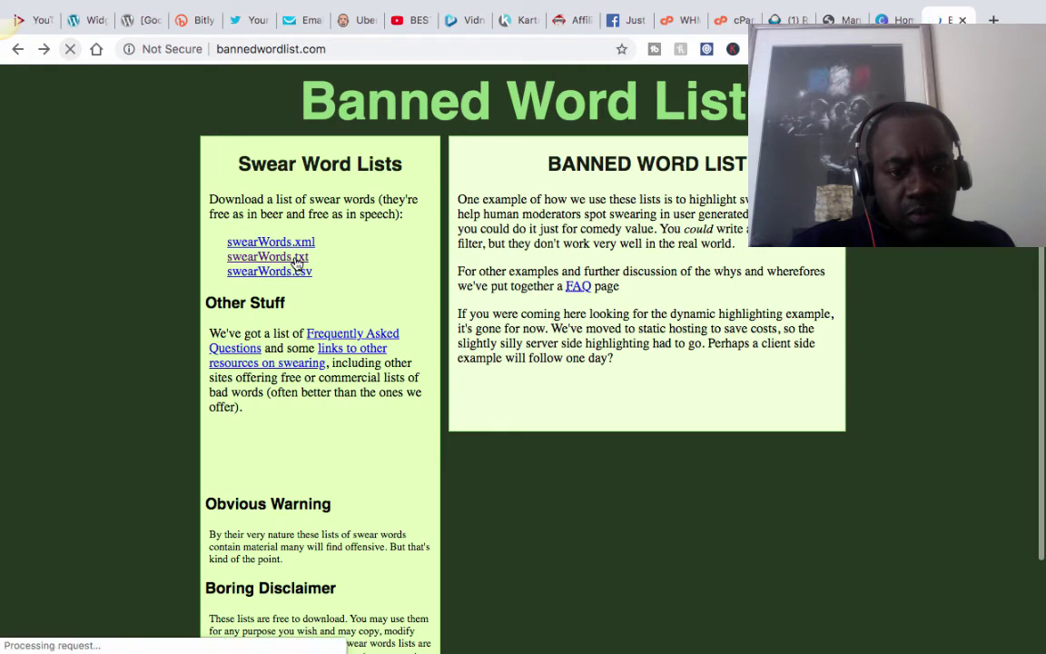
{"action": "left_click", "coordinate": [17, 48]}
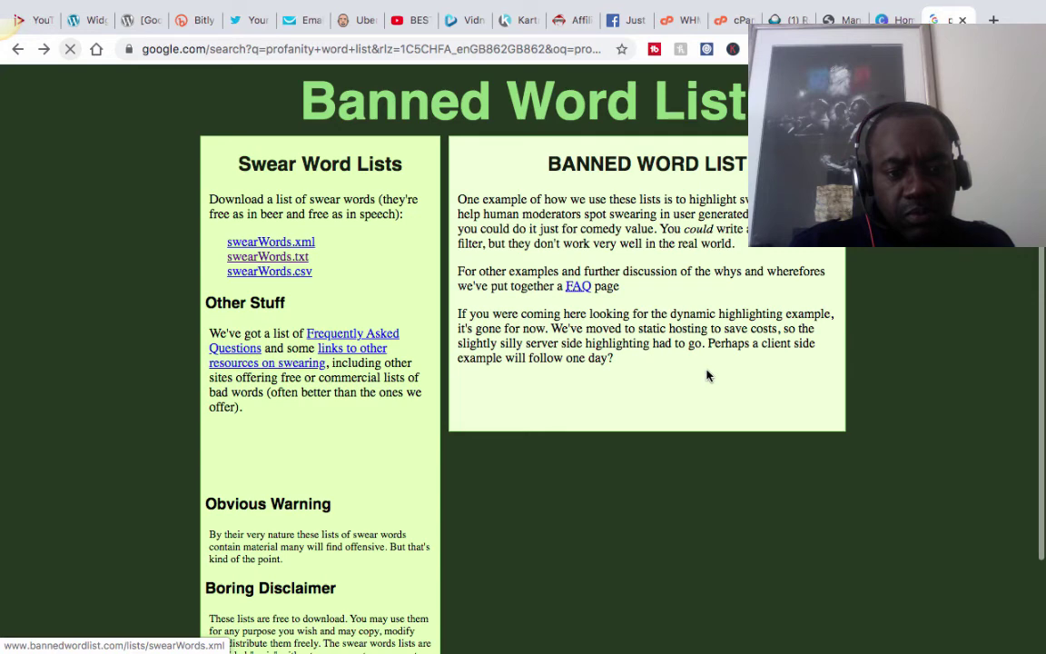
{"action": "scroll", "coordinate": [708, 375], "scroll_direction": "down", "scroll_amount": 1}
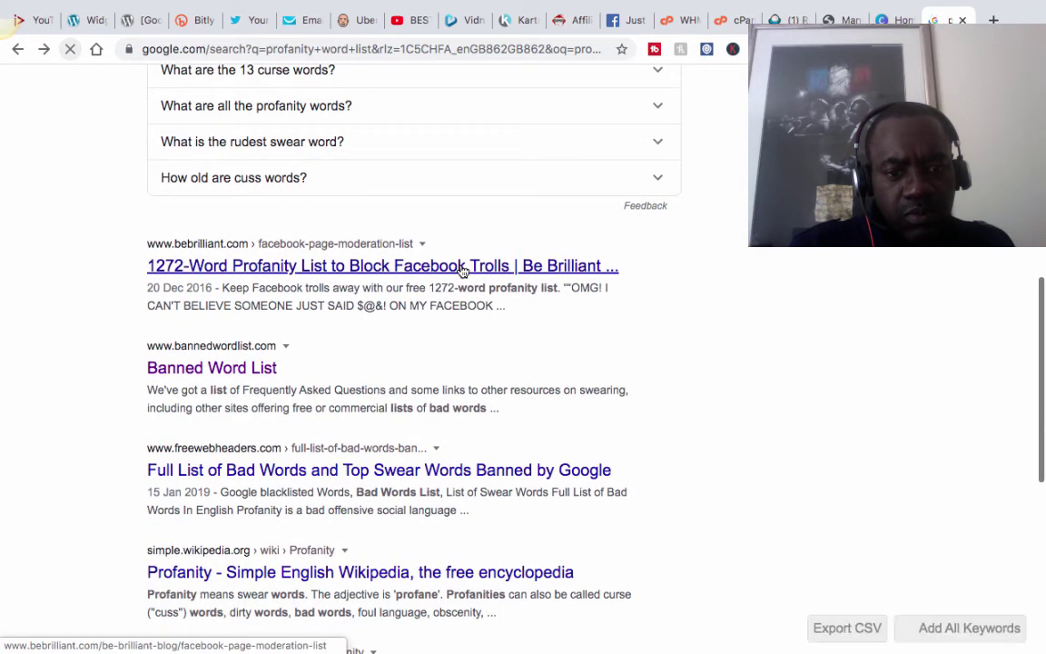
Open Be Brilliant's 1272-word profanity list article and download its moderation list zip.
{"action": "left_click", "coordinate": [462, 269]}
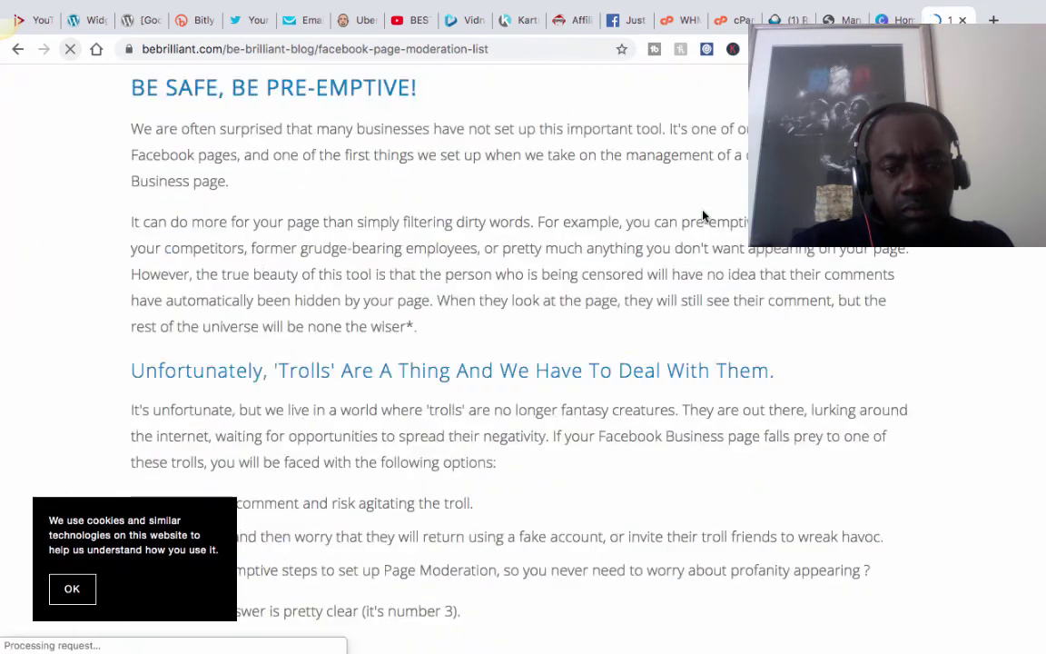
{"action": "scroll", "coordinate": [703, 215], "scroll_direction": "down", "scroll_amount": 20}
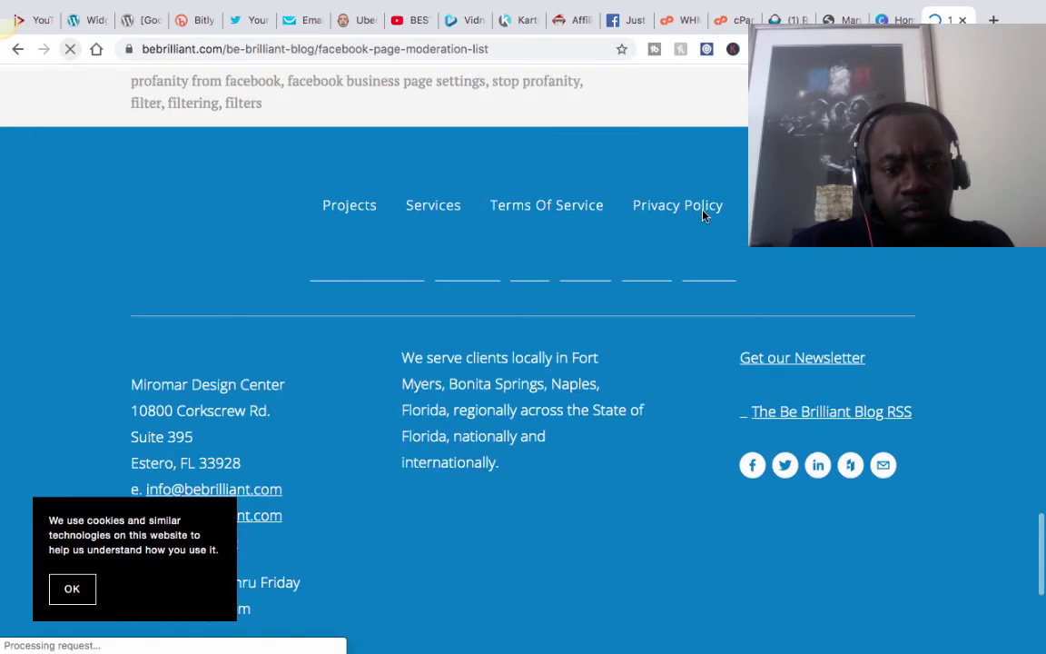
{"action": "scroll", "coordinate": [703, 216], "scroll_direction": "up", "scroll_amount": 20}
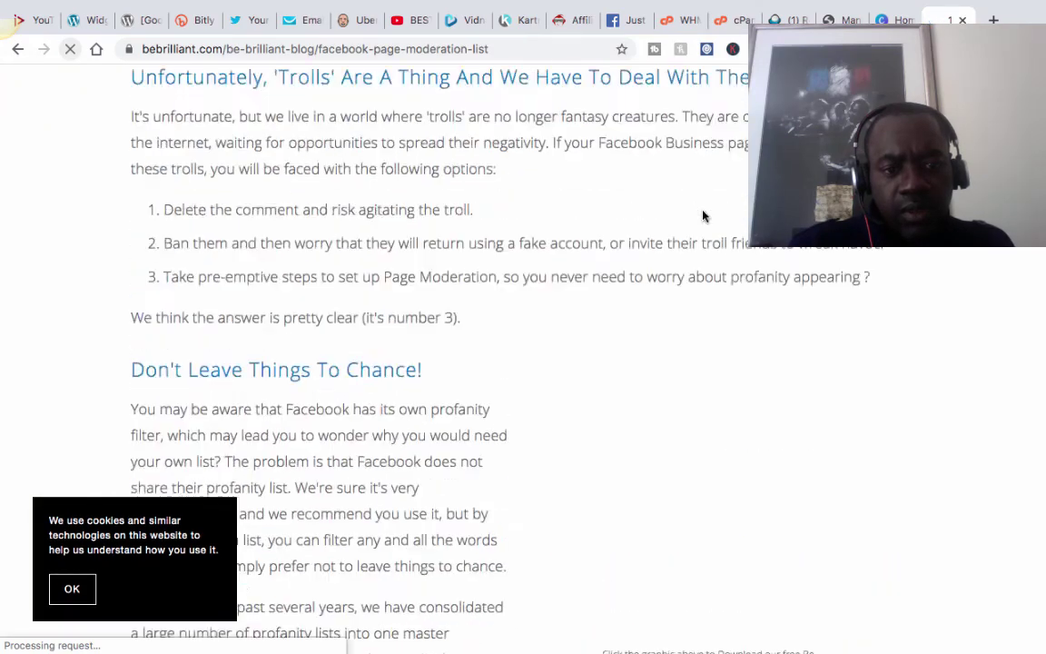
{"action": "scroll", "coordinate": [703, 215], "scroll_direction": "up", "scroll_amount": 15}
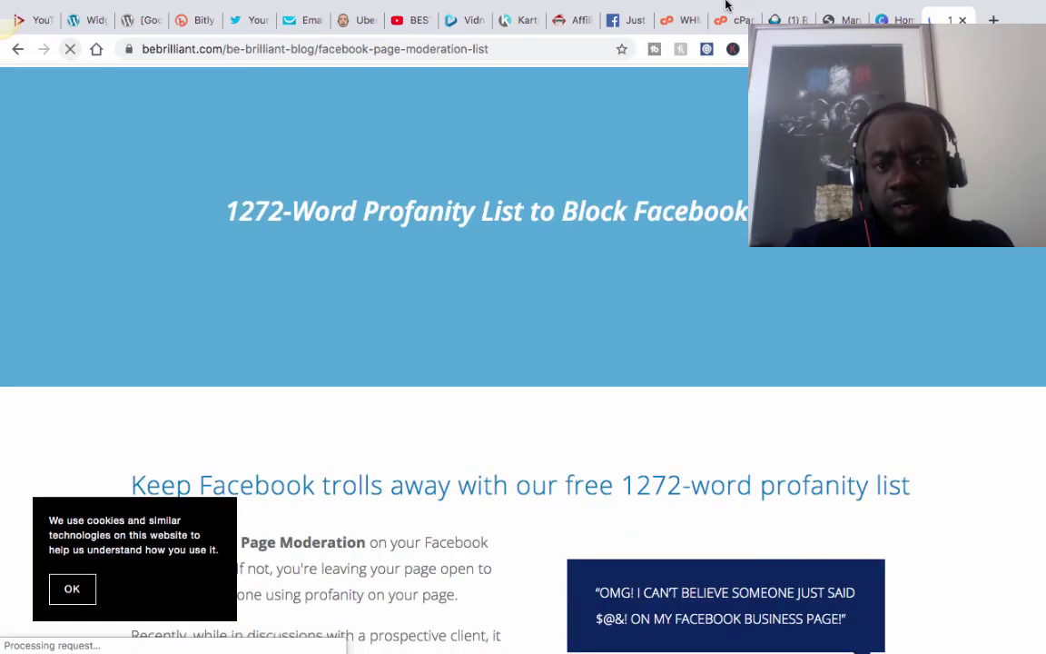
{"action": "mouse_move", "coordinate": [725, 5]}
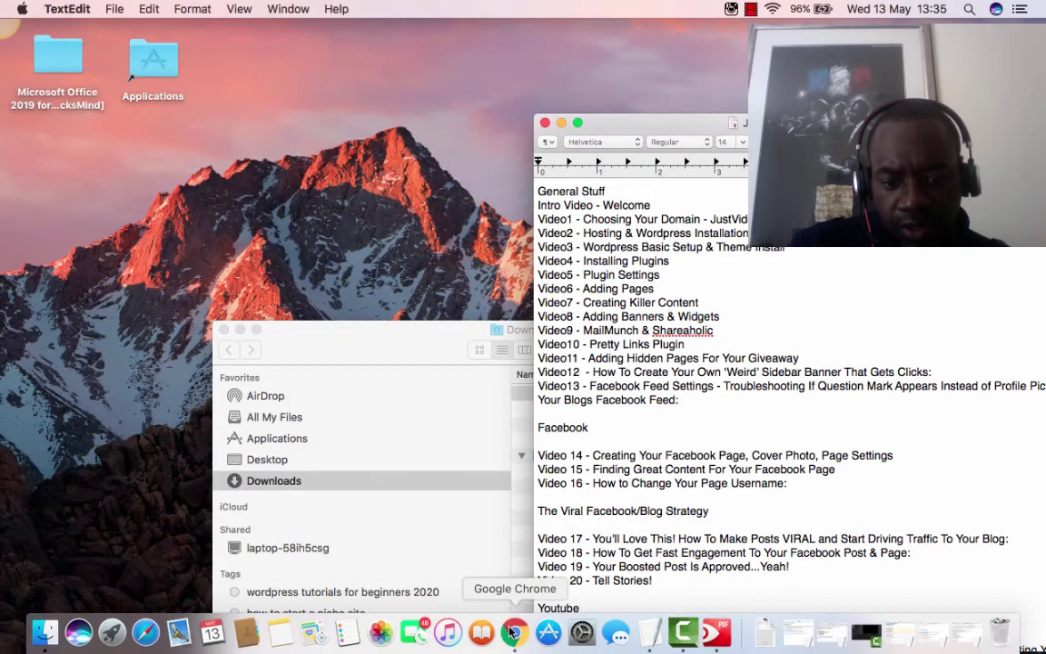
{"action": "left_click", "coordinate": [515, 638]}
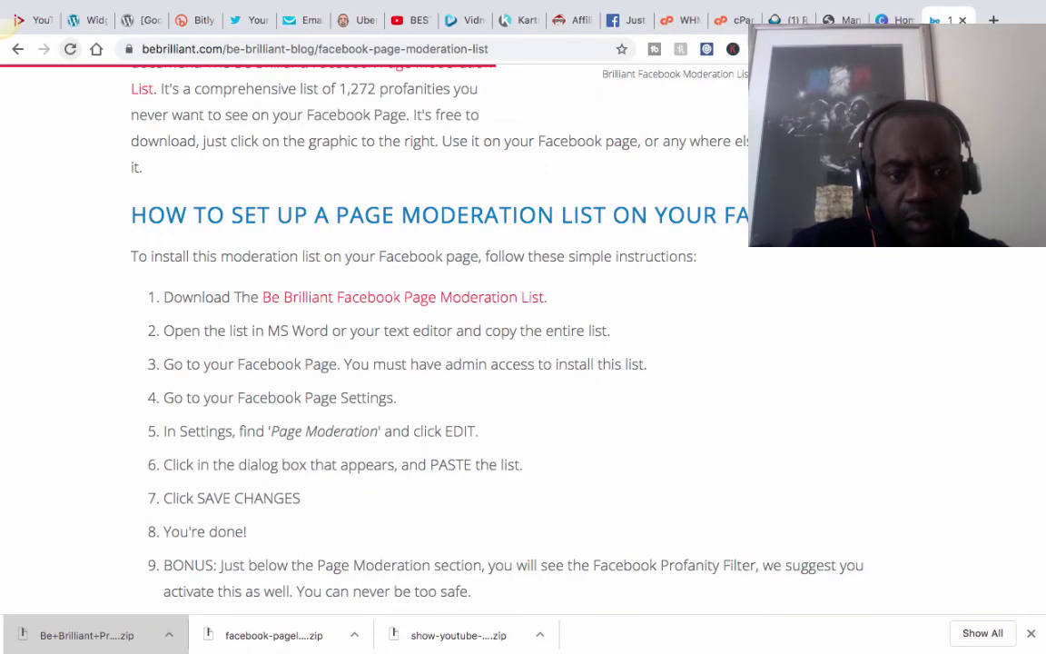
Paste the copied swear word list into Page Moderation's blocked-words field and check its beginning.
{"action": "left_click", "coordinate": [621, 21]}
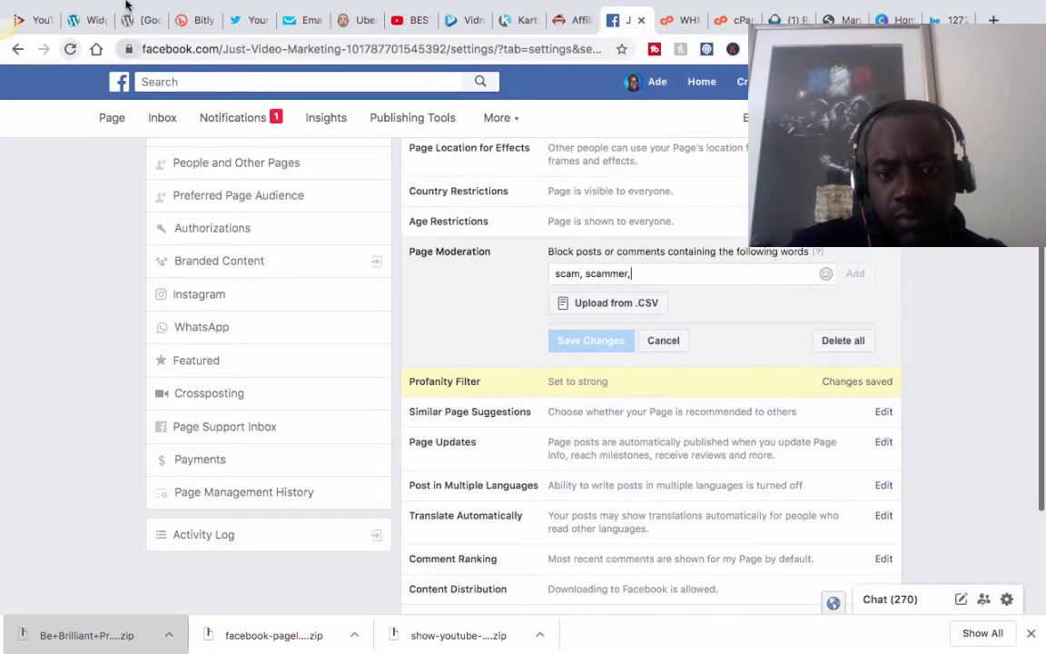
{"action": "left_click", "coordinate": [146, 9]}
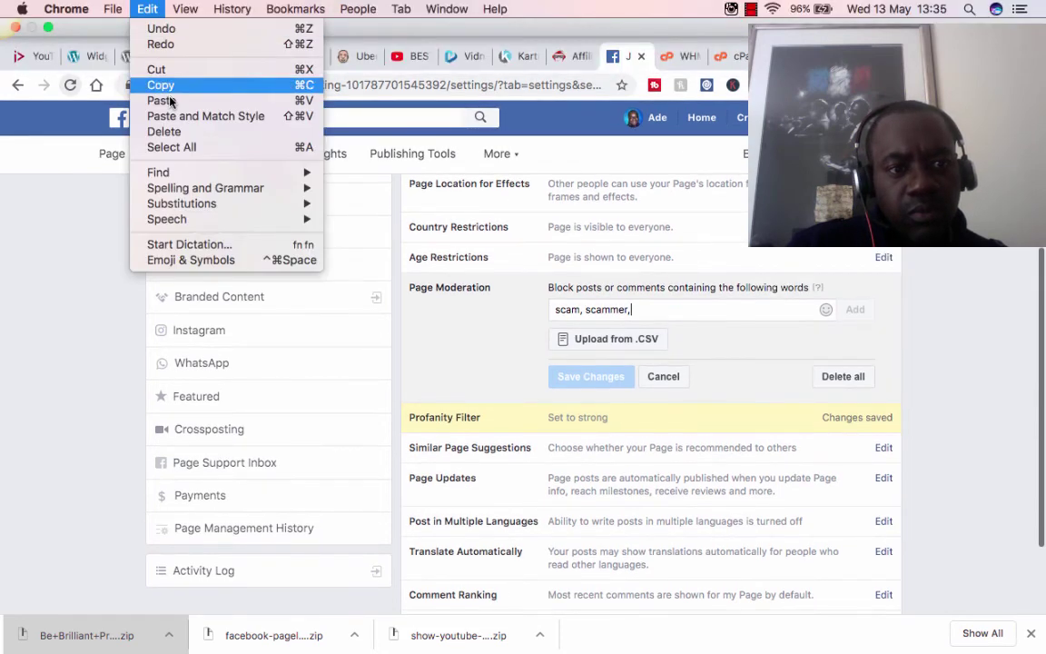
{"action": "left_click", "coordinate": [170, 101]}
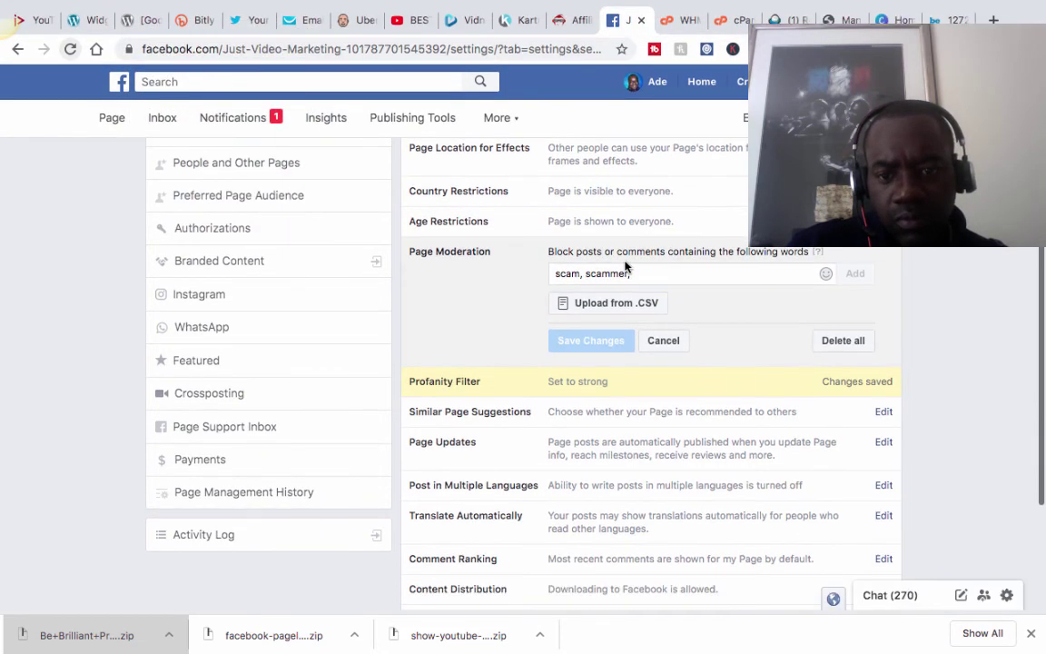
{"action": "left_click", "coordinate": [612, 273]}
{"action": "key", "text": "ctrl+v"}
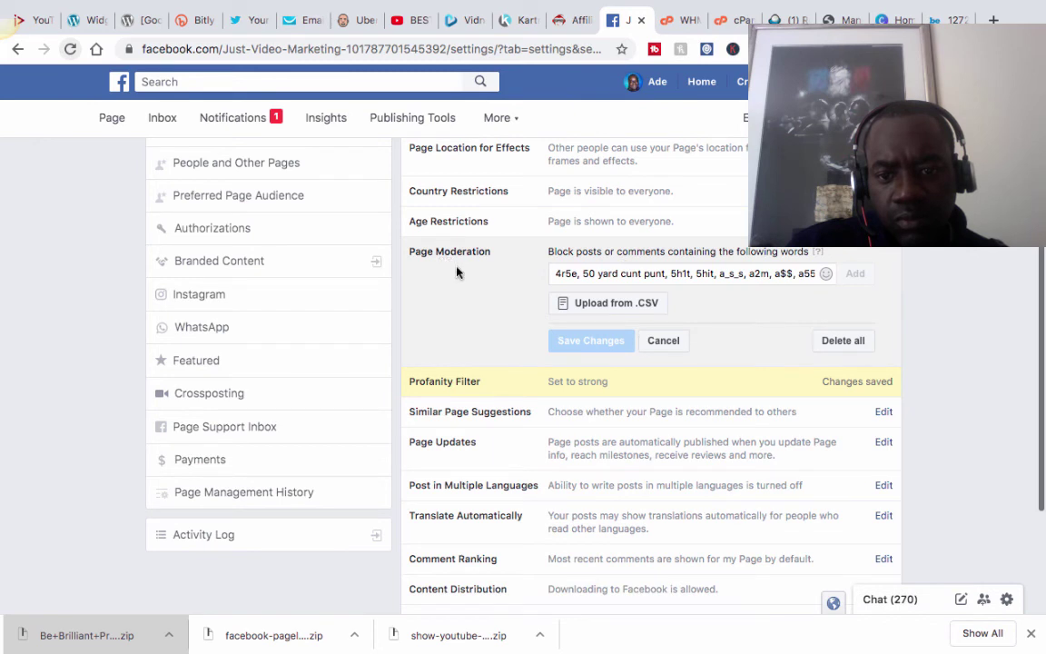
{"action": "left_click_drag", "start_coordinate": [556, 274], "coordinate": [710, 282]}
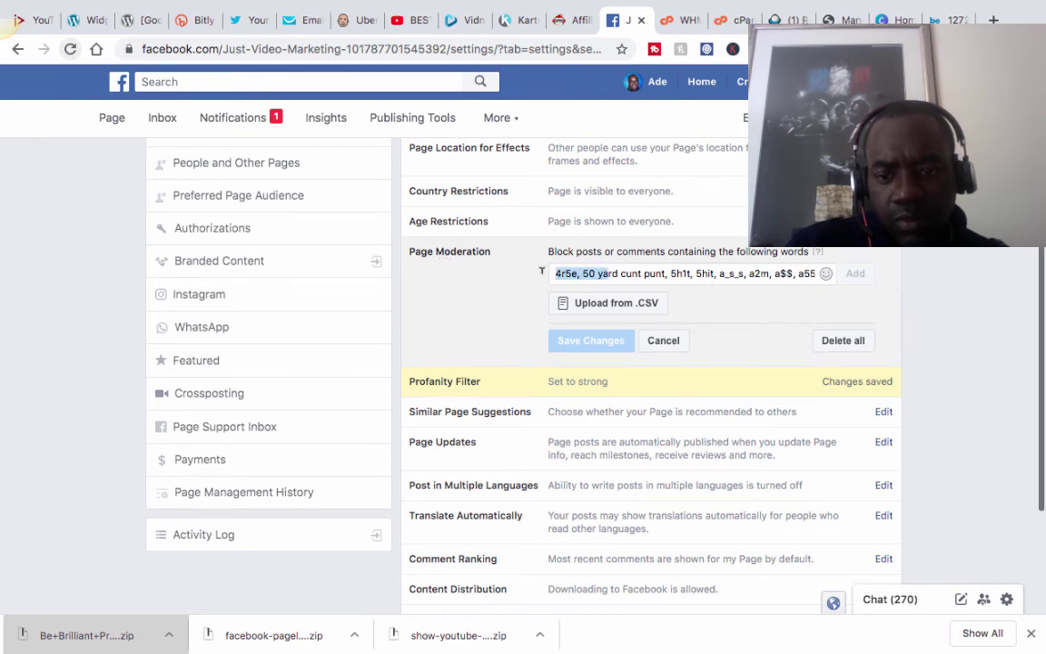
{"action": "key", "text": "Right"}
{"action": "key", "text": "Right"}
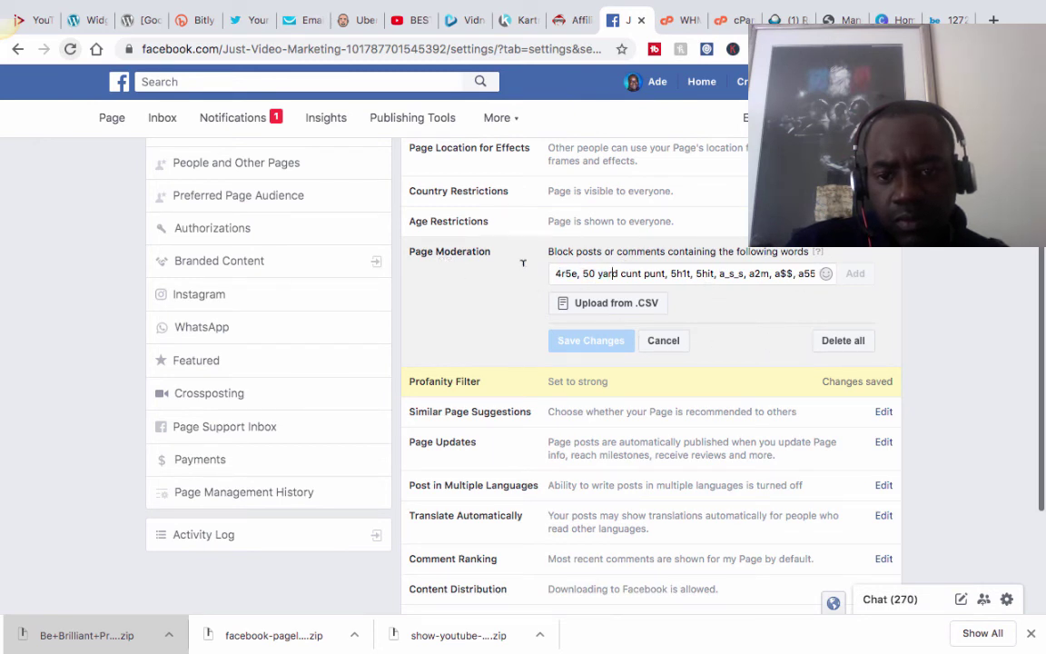
{"action": "key", "text": "Home"}
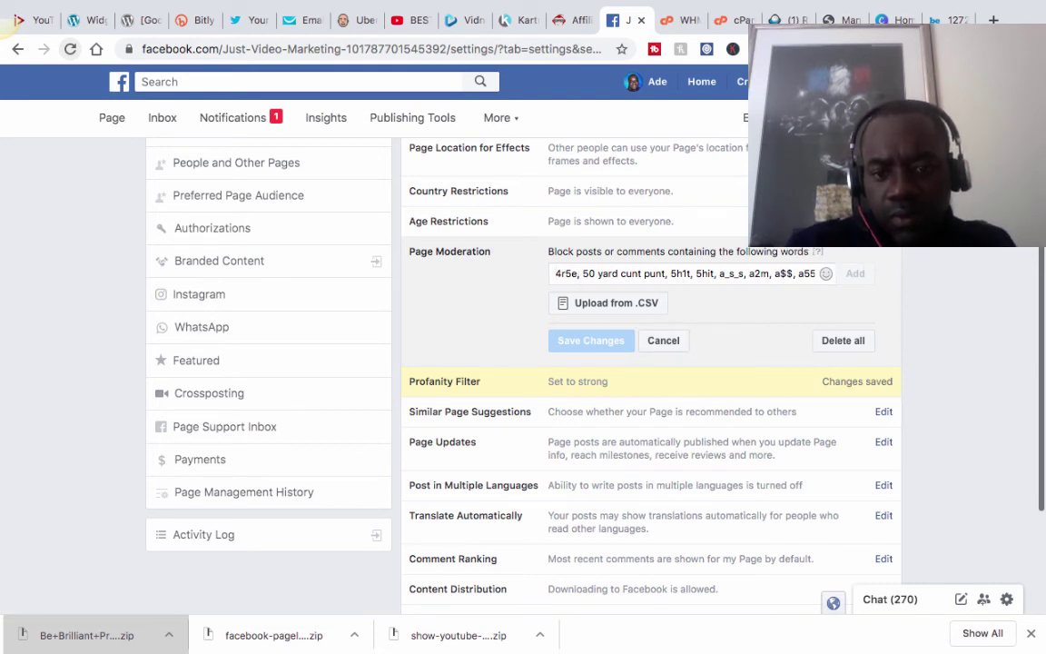
{"action": "mouse_move", "coordinate": [744, 9]}
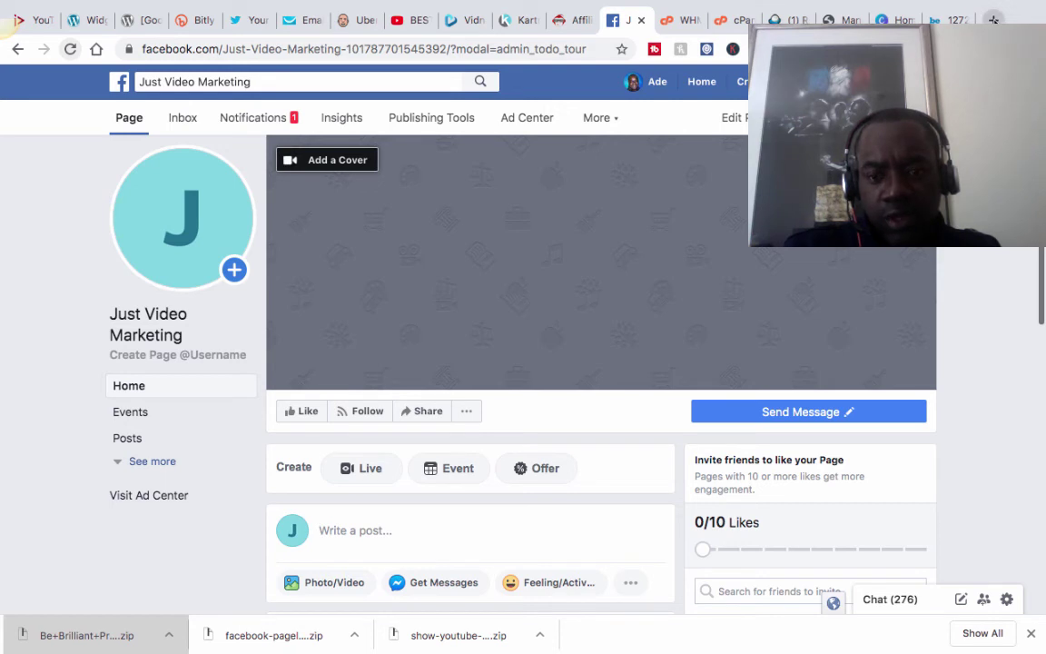
Open canva.com in a new browser tab, replacing an accidental 'cav' search.
{"action": "left_click", "coordinate": [993, 19]}
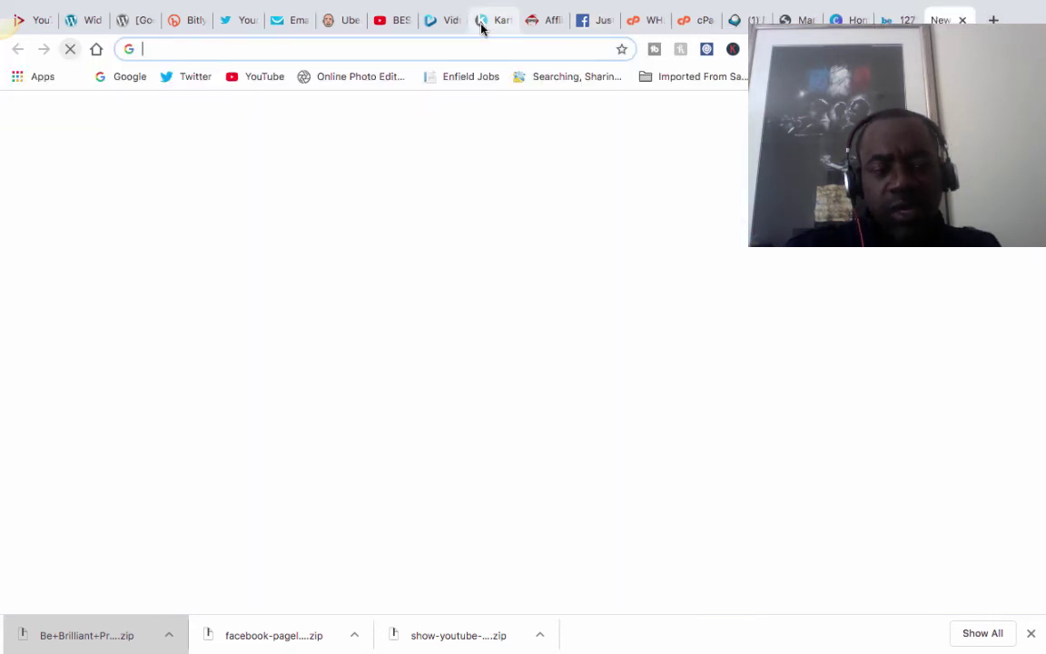
{"action": "type", "text": "cav"}
{"action": "key", "text": "Return"}
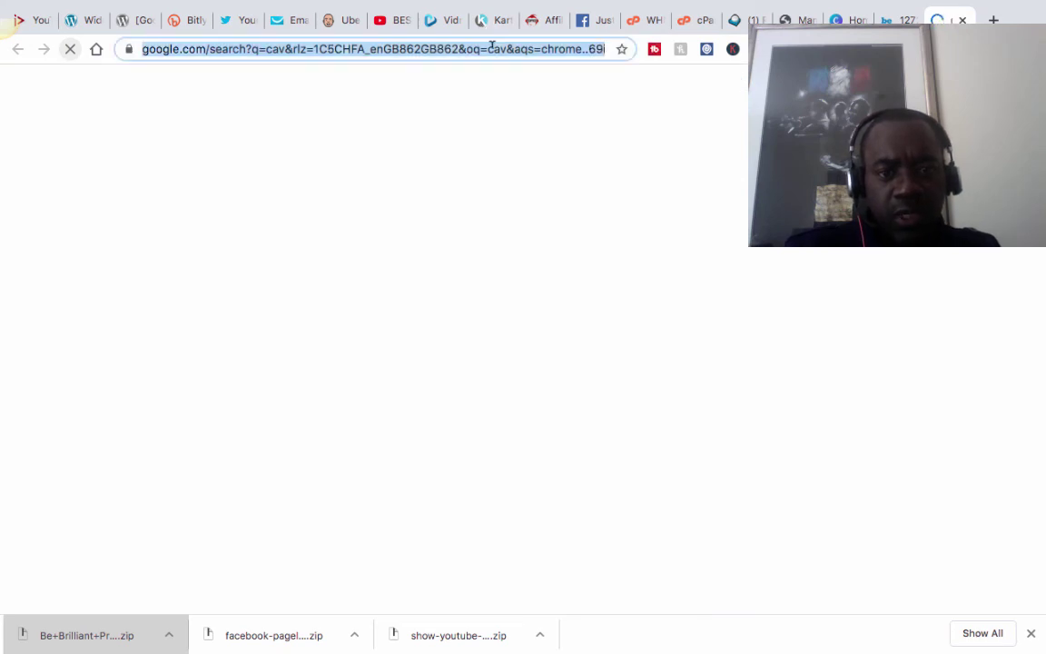
{"action": "left_click", "coordinate": [491, 47]}
{"action": "key", "text": "BackSpace"}
{"action": "type", "text": "canv"}
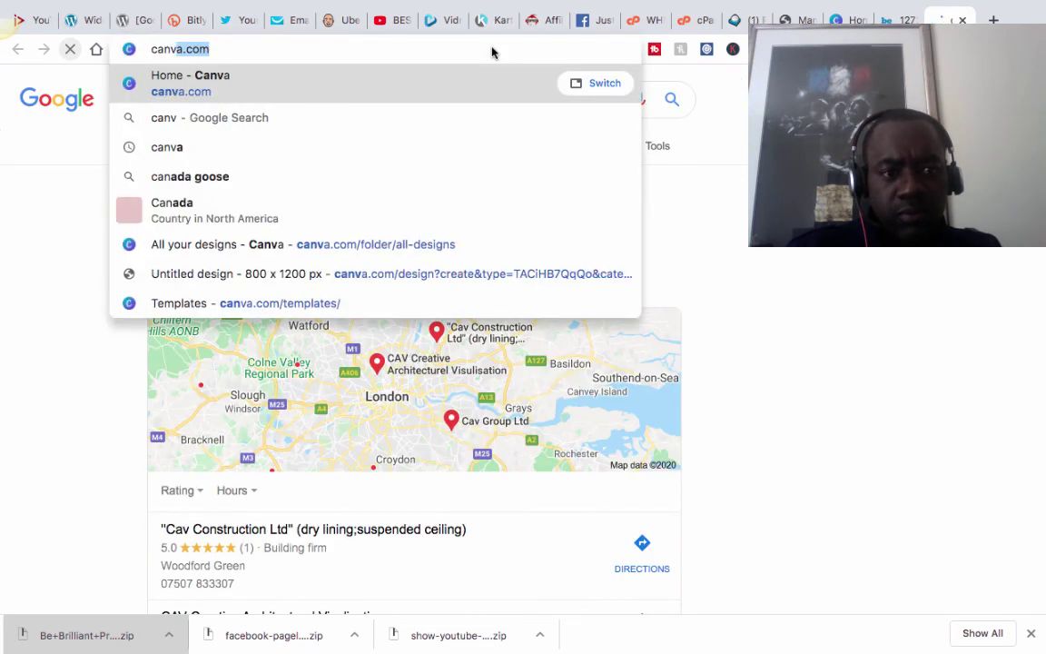
{"action": "type", "text": "a"}
{"action": "key", "text": "Return"}
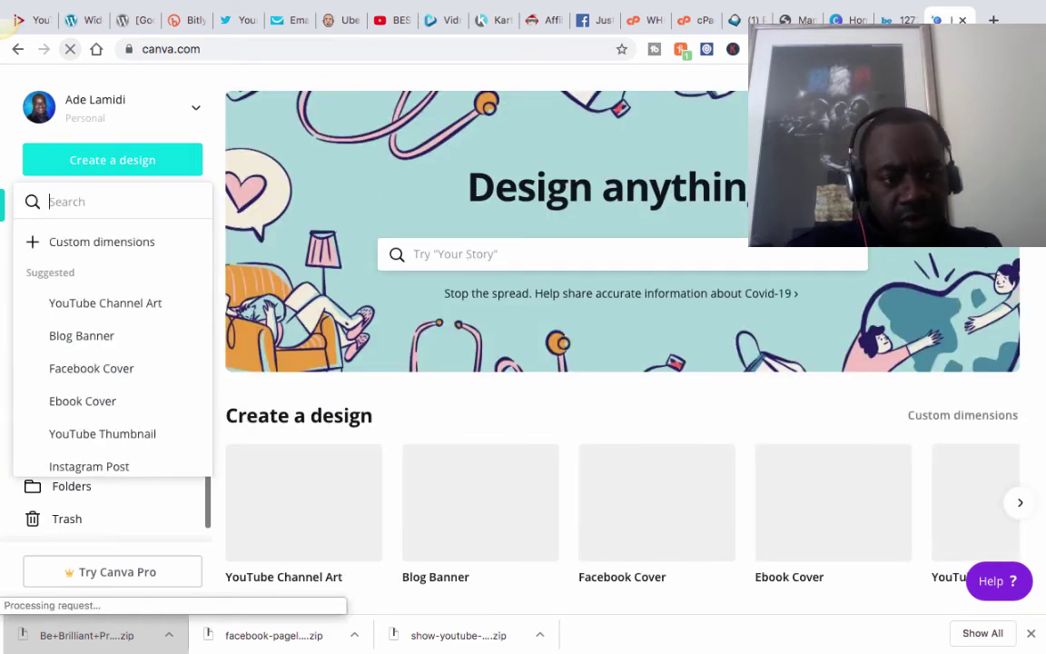
Search Canva designs for 'facebook' and create a new 820 × 312 px Facebook Cover.
{"action": "type", "text": "fac"}
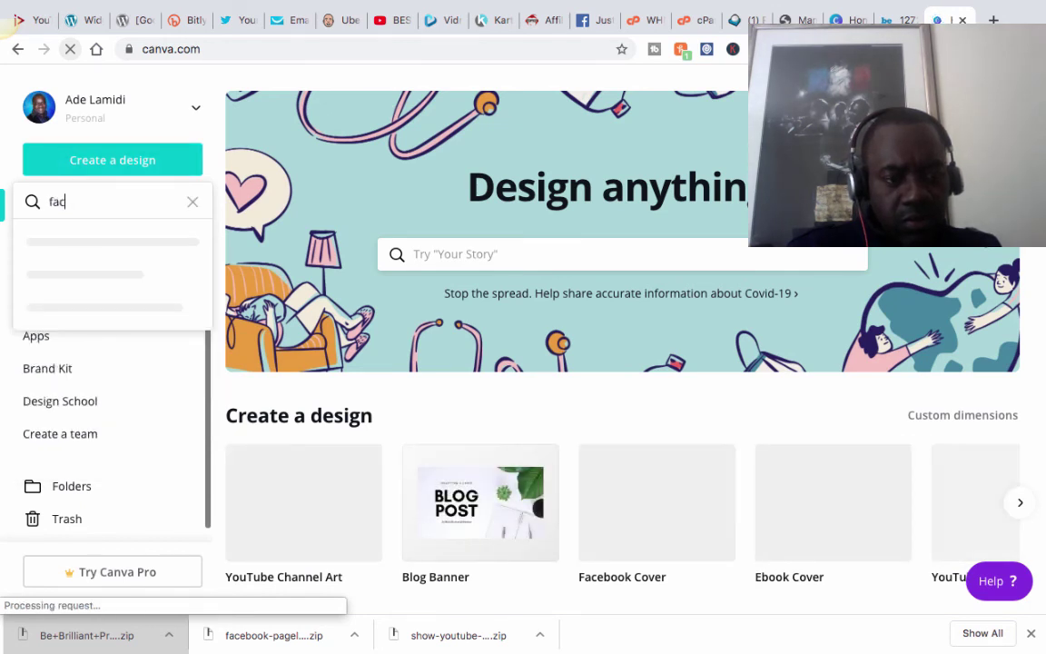
{"action": "type", "text": "e"}
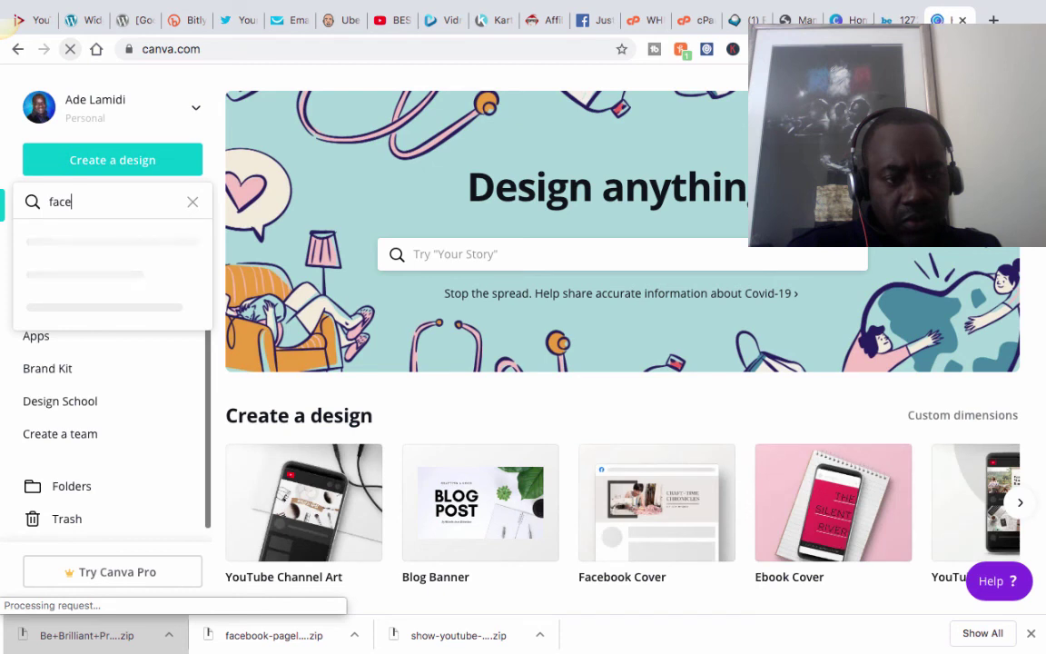
{"action": "type", "text": "o"}
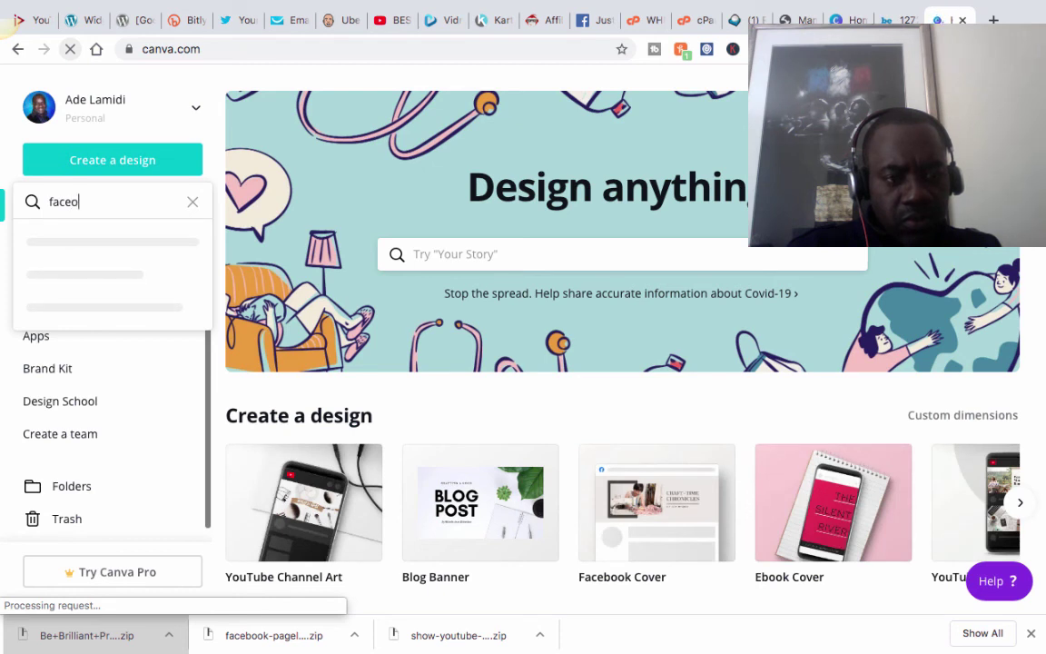
{"action": "key", "text": "BackSpace"}
{"action": "type", "text": "book"}
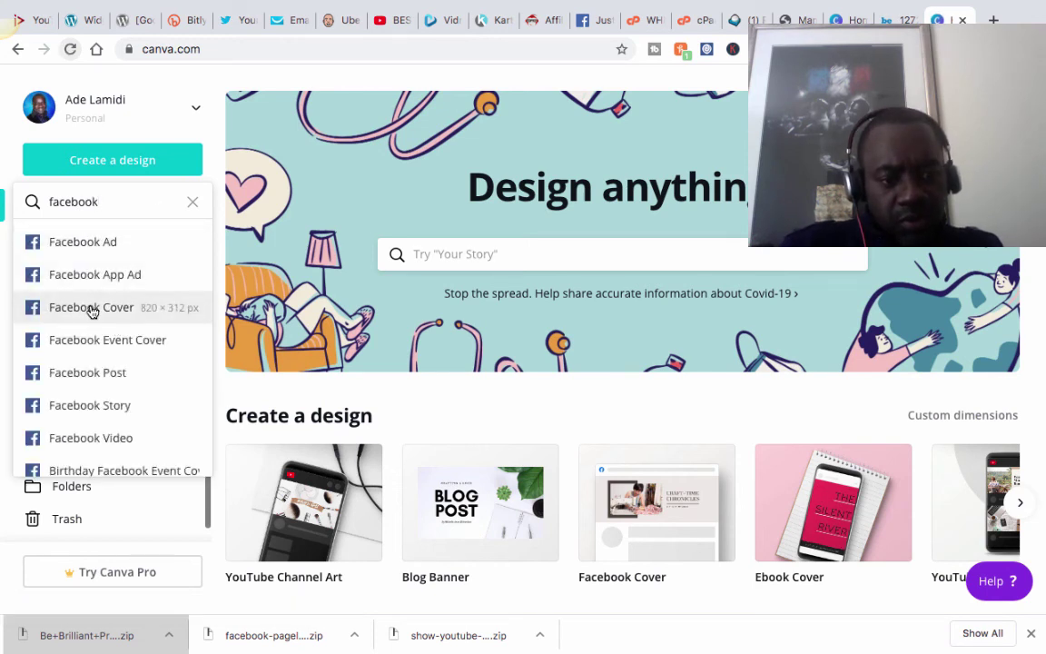
{"action": "scroll", "coordinate": [91, 309], "scroll_direction": "down", "scroll_amount": 1}
{"action": "scroll", "coordinate": [91, 304], "scroll_direction": "up", "scroll_amount": 1}
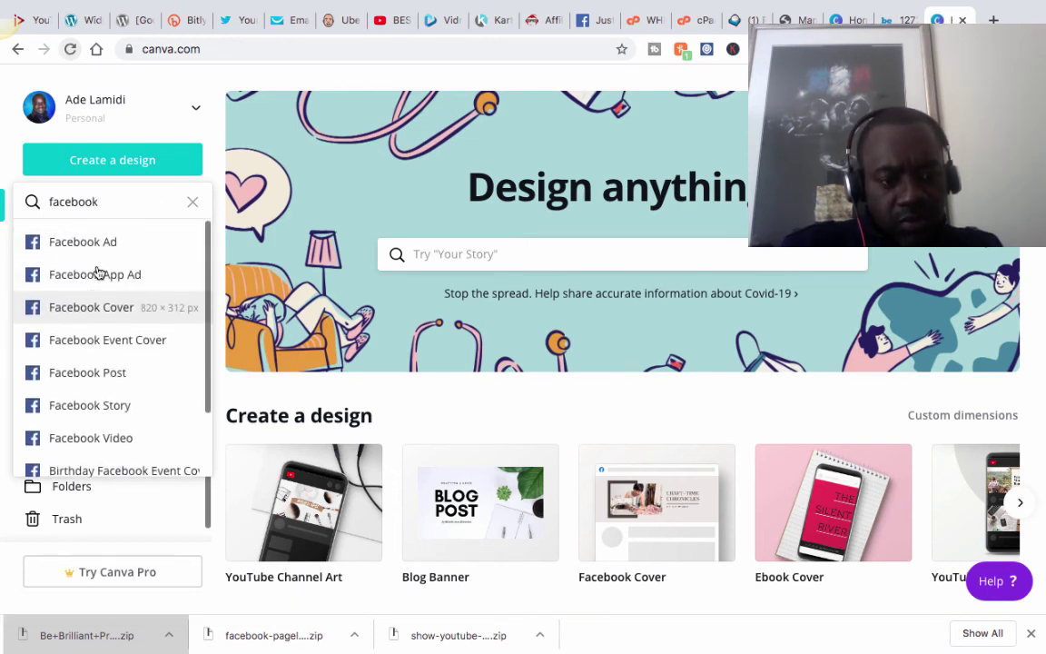
{"action": "scroll", "coordinate": [116, 319], "scroll_direction": "down", "scroll_amount": 2}
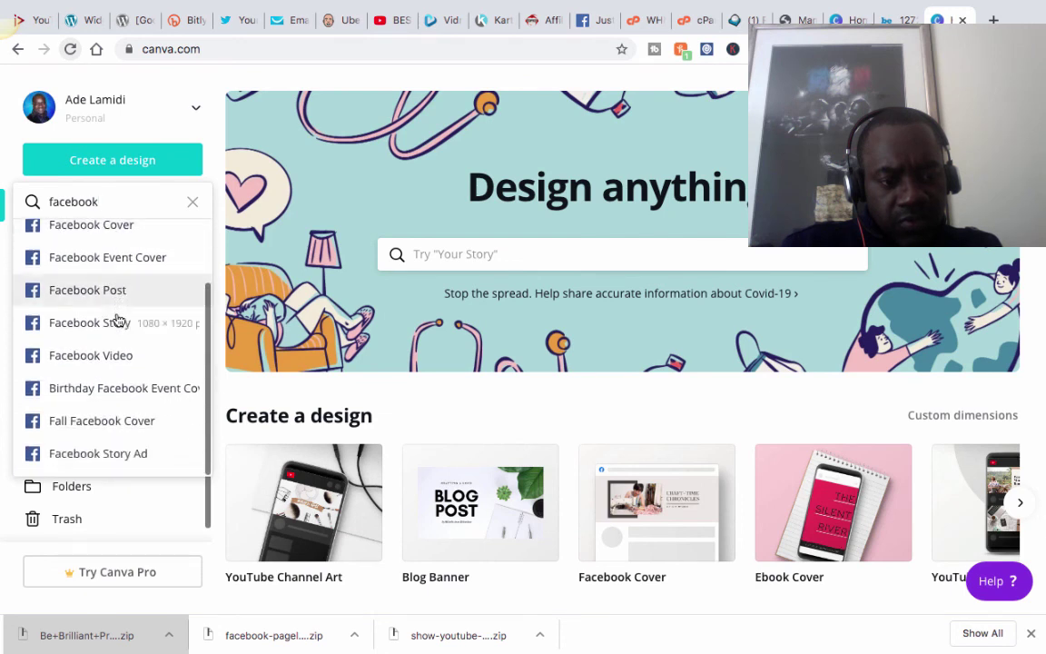
{"action": "scroll", "coordinate": [116, 319], "scroll_direction": "up", "scroll_amount": 3}
{"action": "type", "text": "p"}
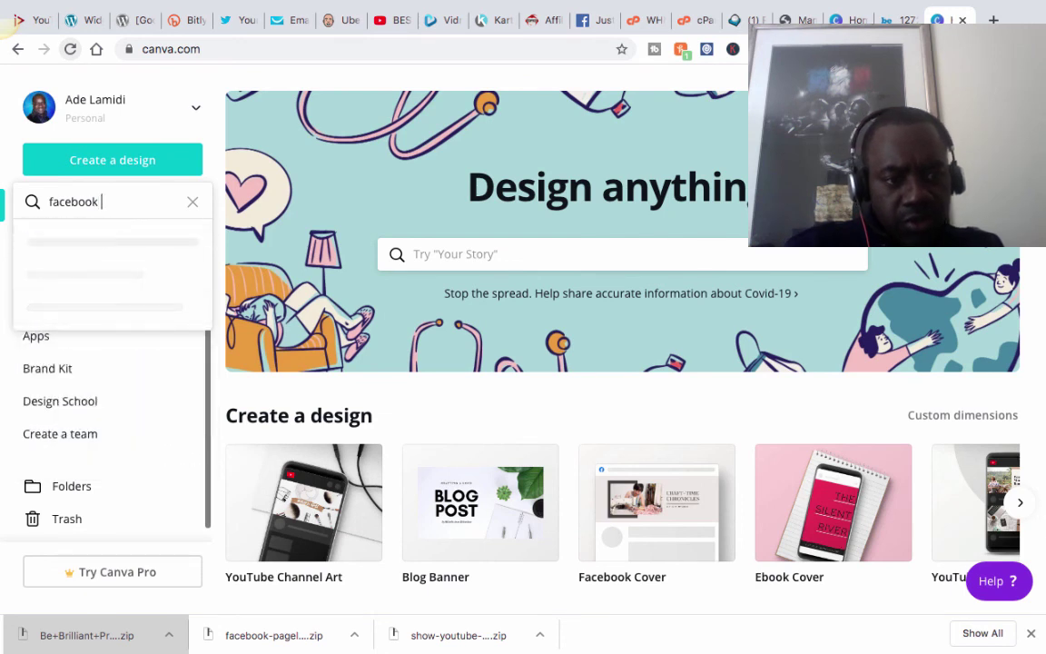
{"action": "type", "text": "a"}
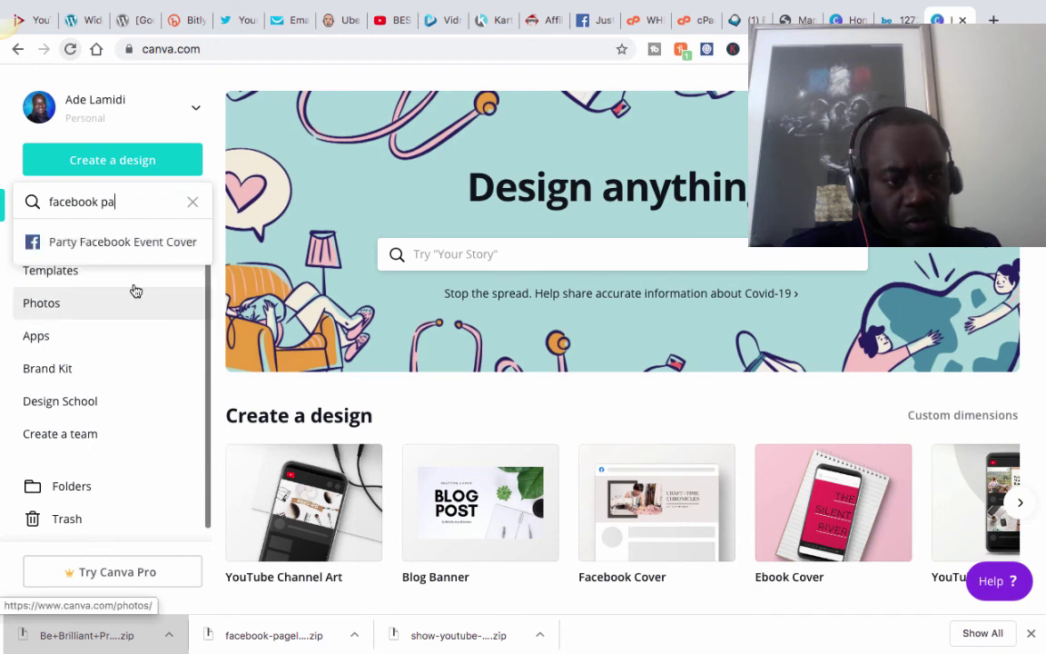
{"action": "key", "text": "BackSpace"}
{"action": "key", "text": "BackSpace"}
{"action": "key", "text": "BackSpace"}
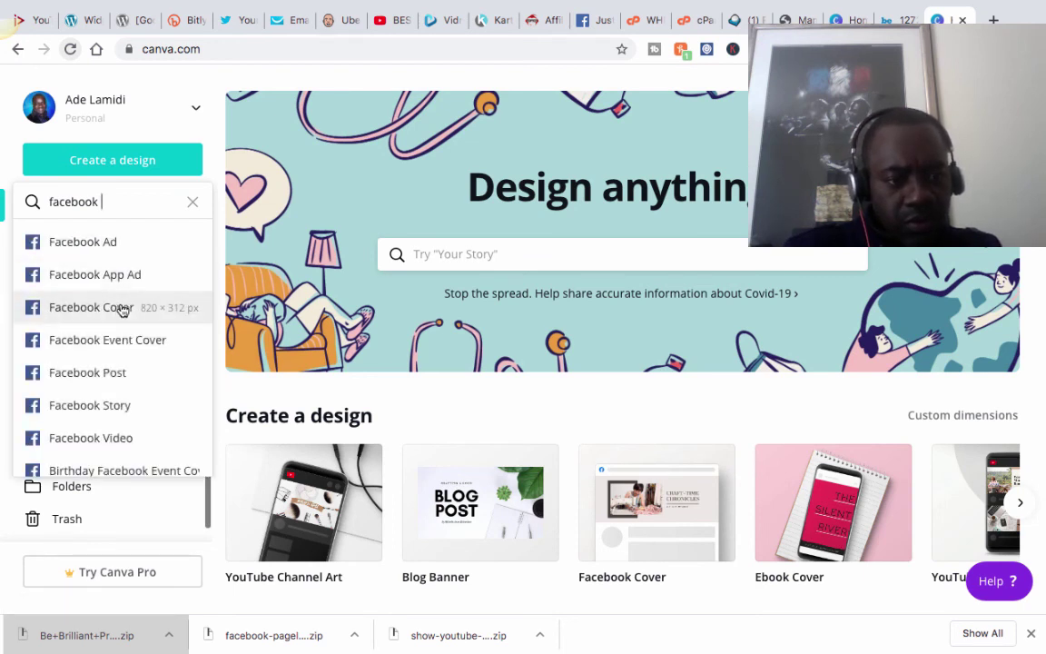
{"action": "key", "text": "Return"}
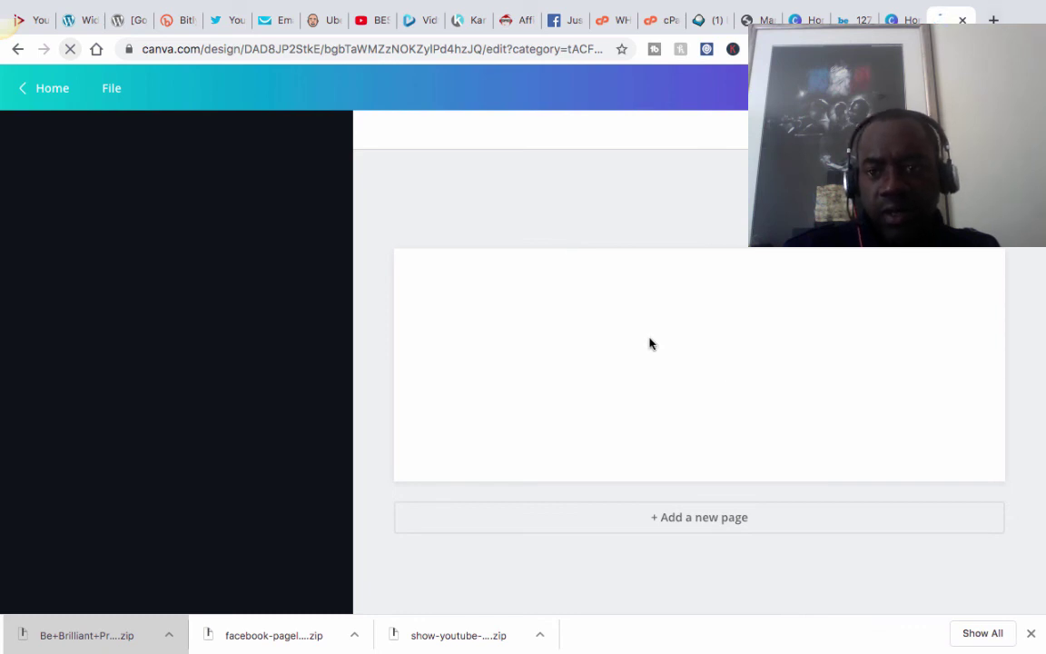
Load fiverr.com in a fresh browser tab.
{"action": "key", "text": "super+t"}
{"action": "type", "text": "fiverr"}
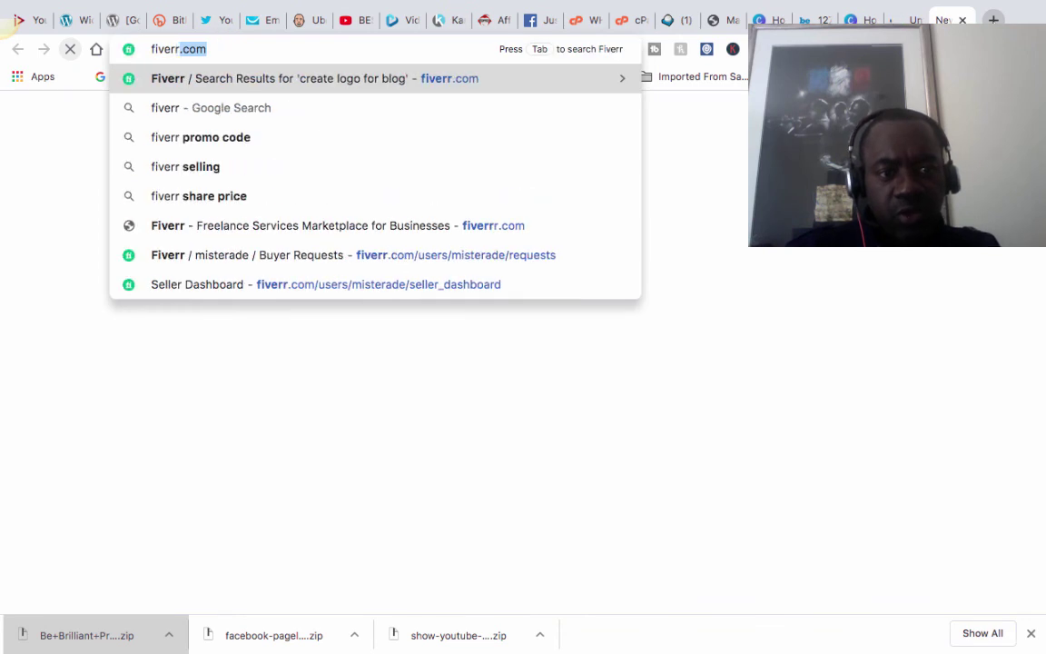
{"action": "type", "text": ".com"}
{"action": "key", "text": "Return"}
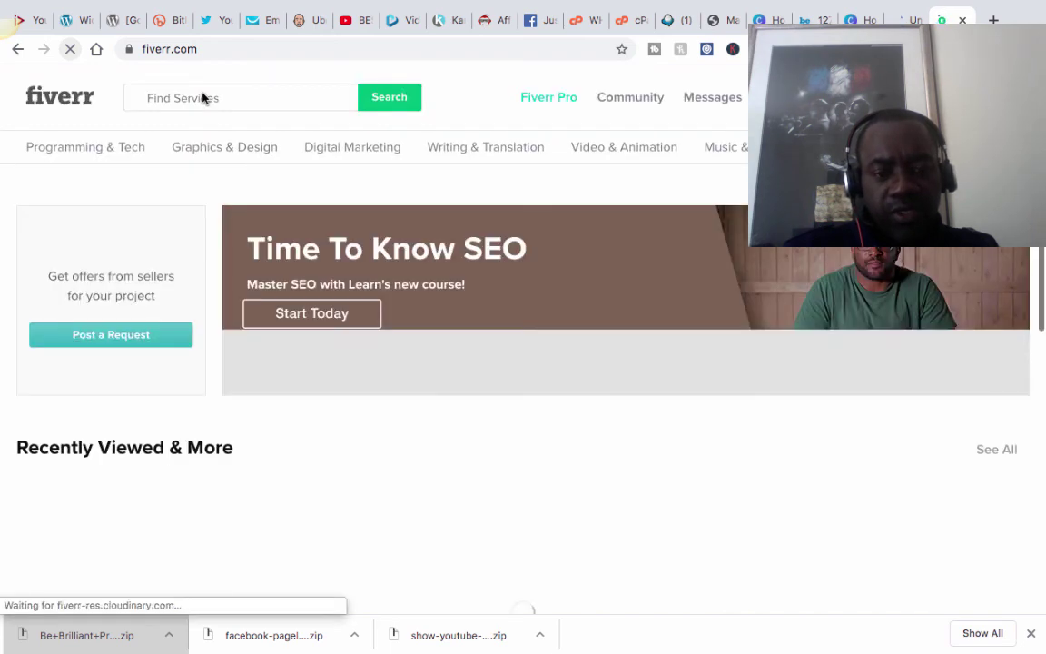
Type 'facebook desig' into Fiverr's Find Services search box without running the search.
{"action": "left_click", "coordinate": [190, 96]}
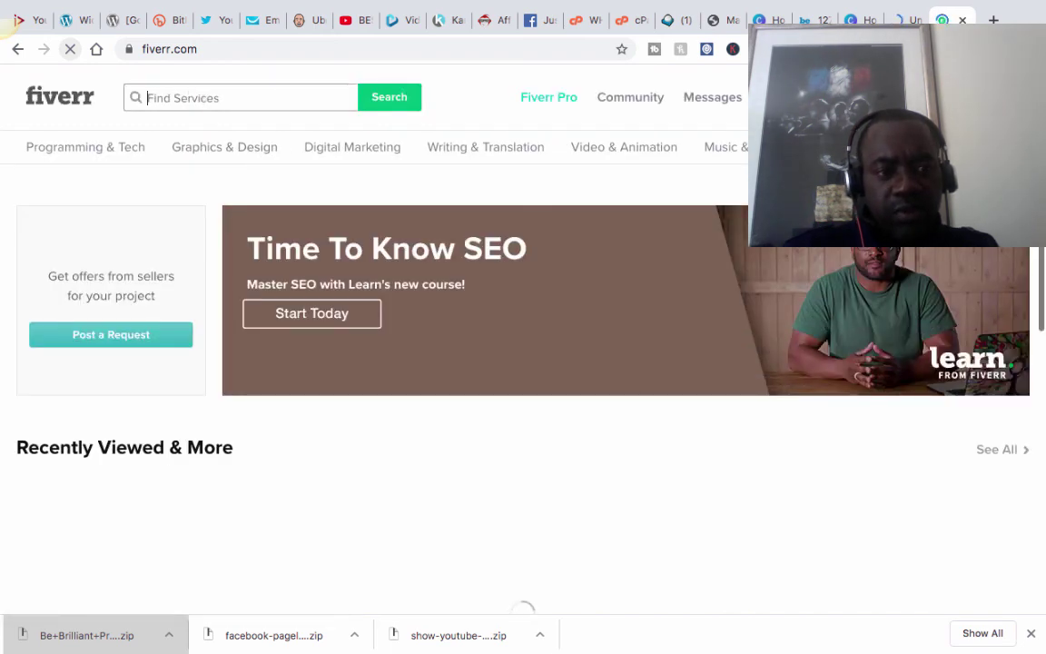
{"action": "type", "text": "faceb"}
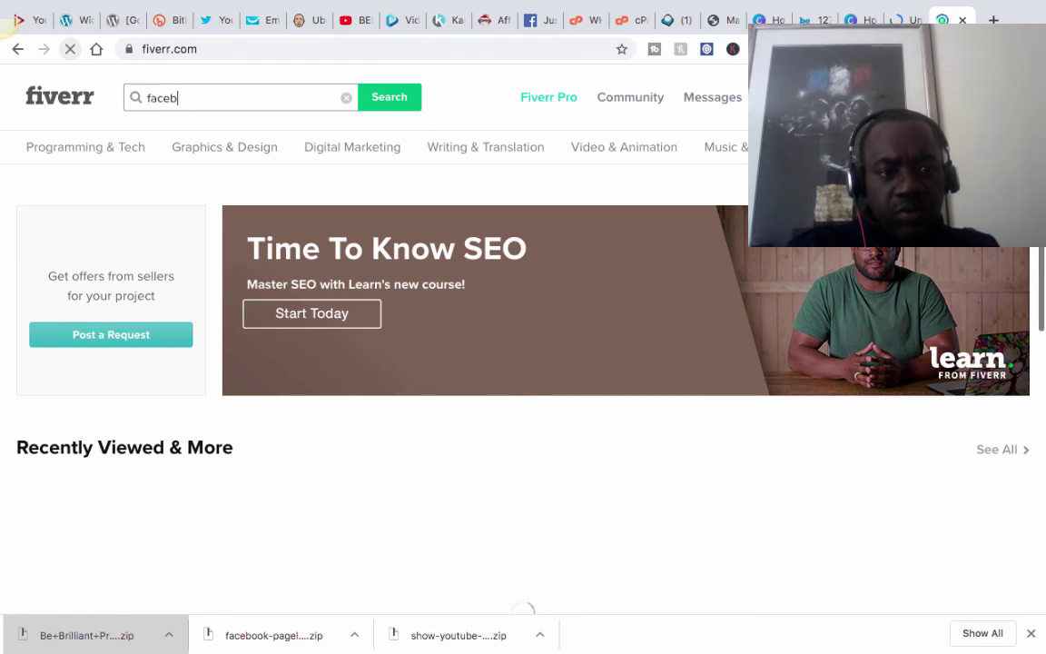
{"action": "type", "text": "ooo"}
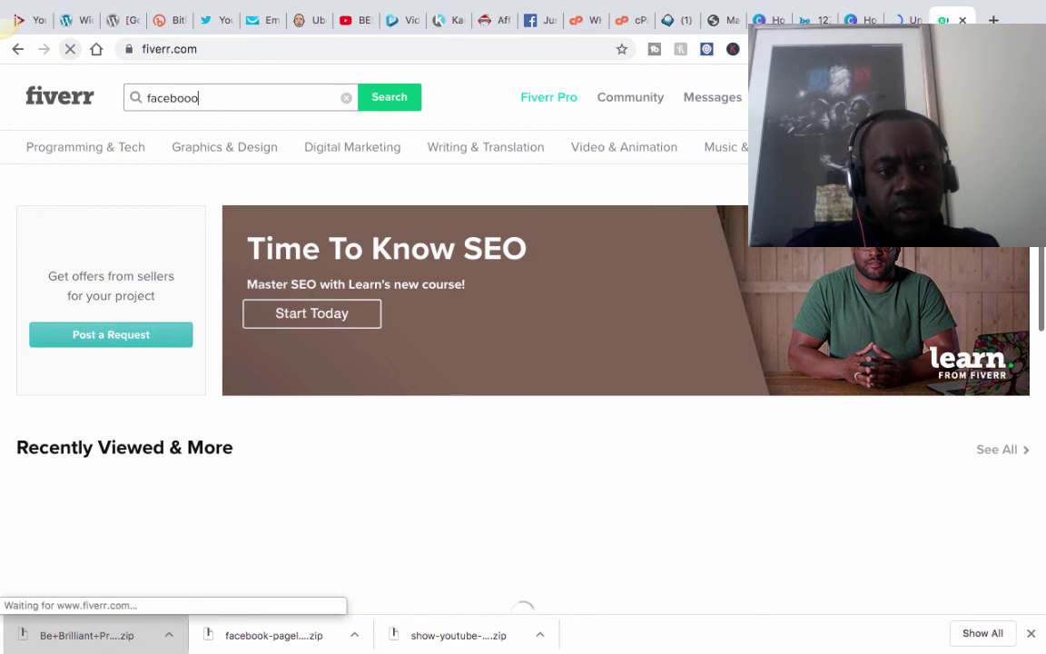
{"action": "key", "text": "BackSpace"}
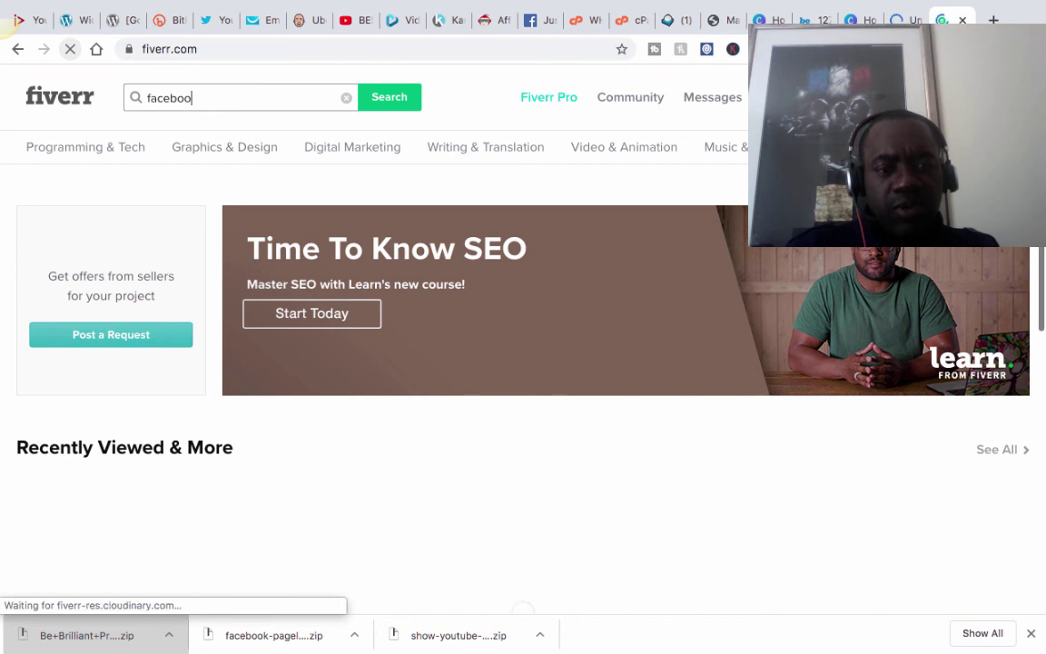
{"action": "type", "text": "k"}
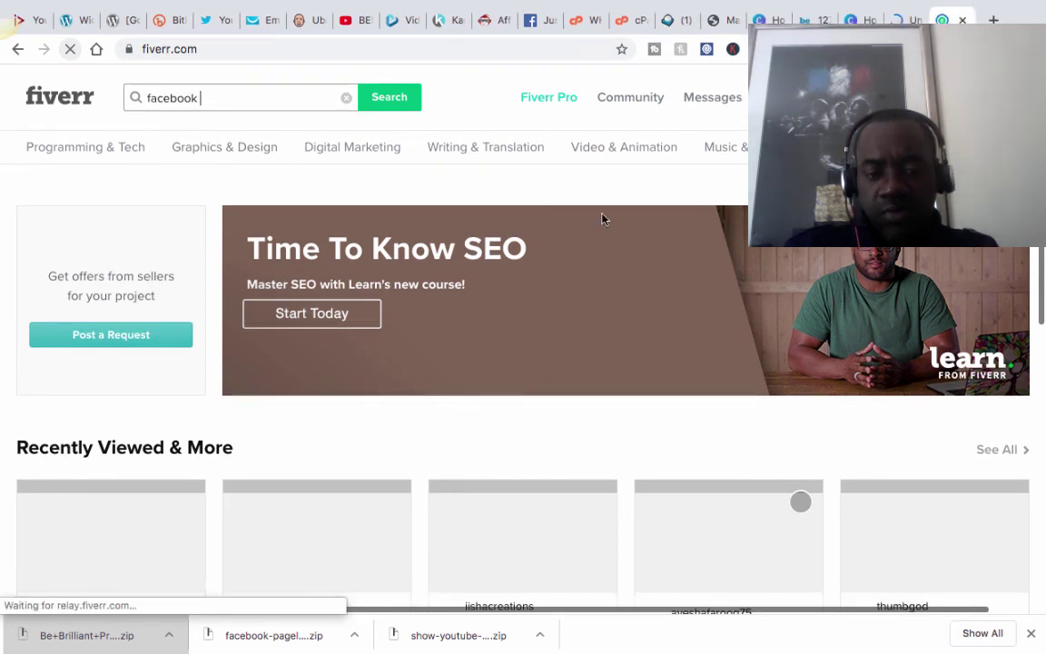
{"action": "type", "text": "desig"}
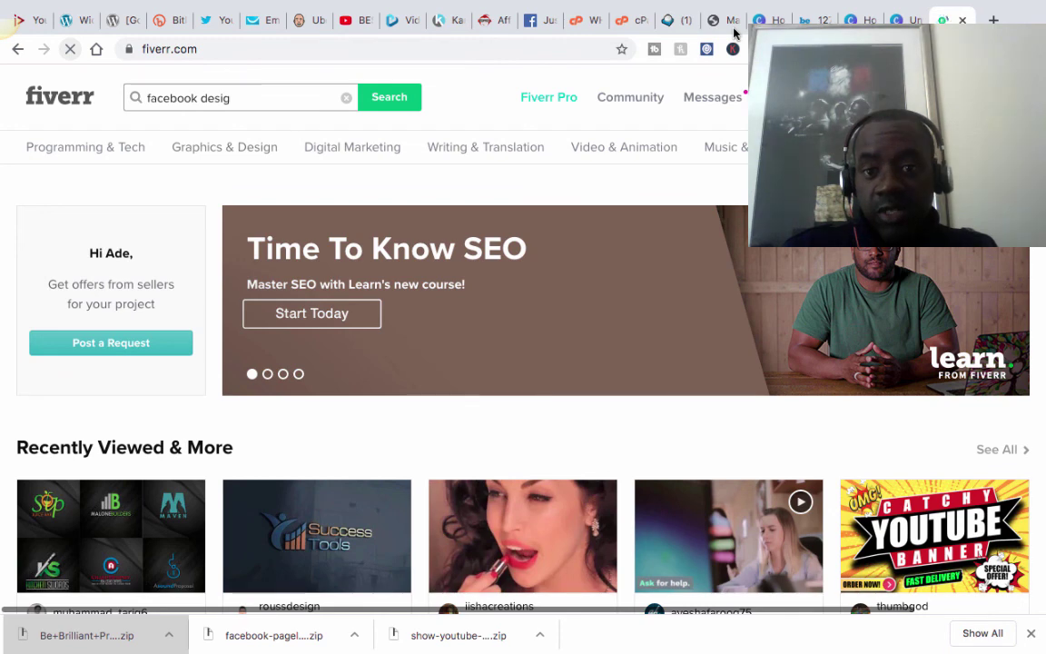
{"action": "mouse_move", "coordinate": [746, 4]}
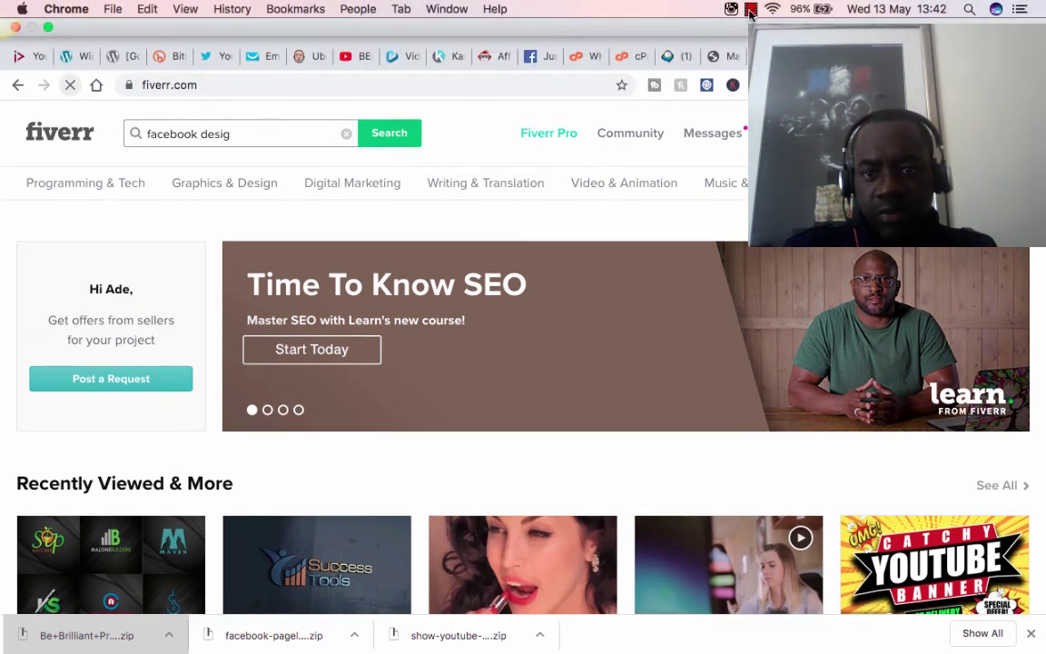